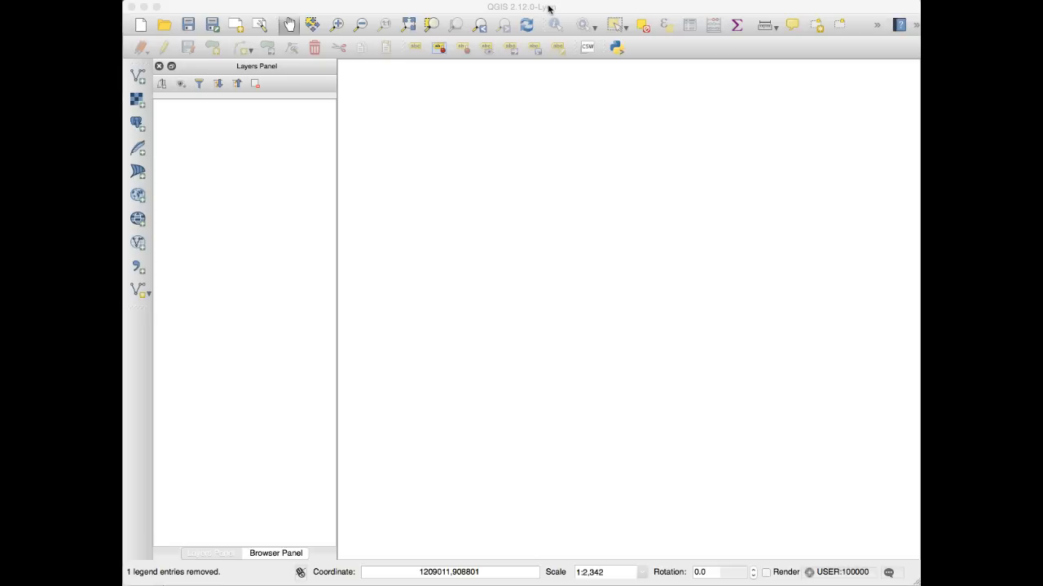
Add the shapefile Export_Output_2.shp from the Export_Output_2 folder on the Desktop as a vector layer
left_click(564, 7)
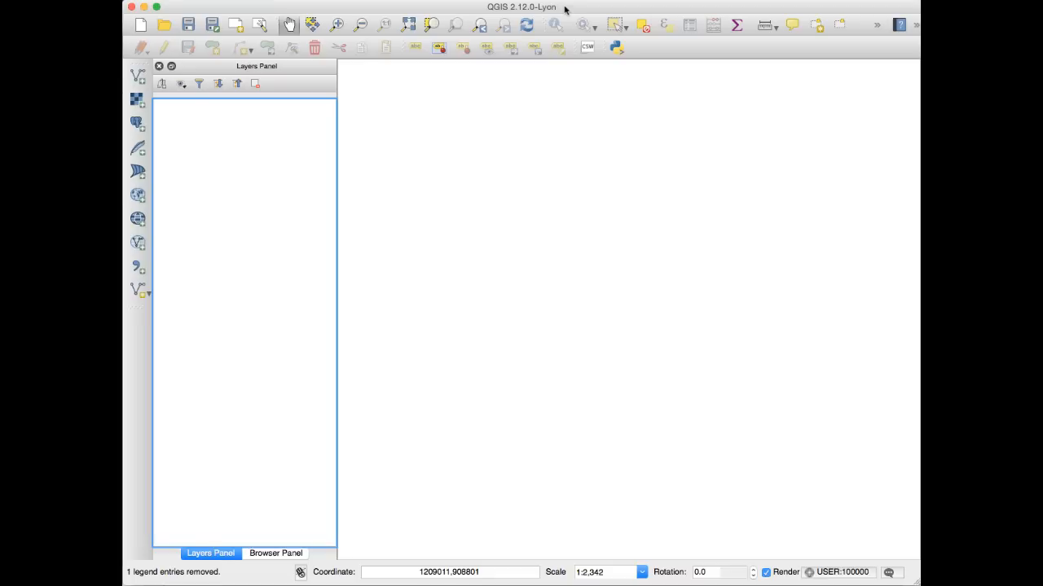
left_click(141, 82)
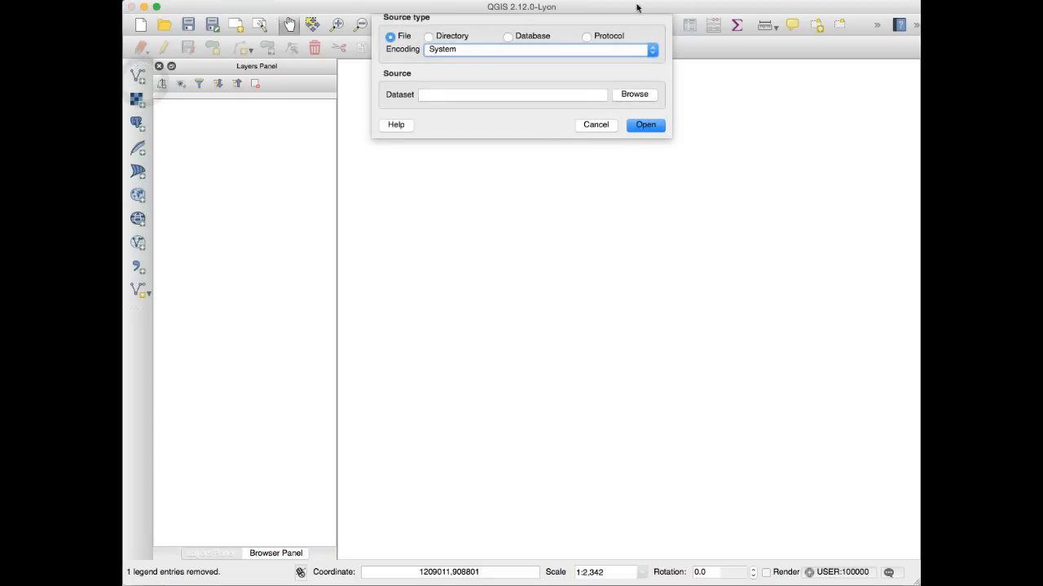
left_click(643, 97)
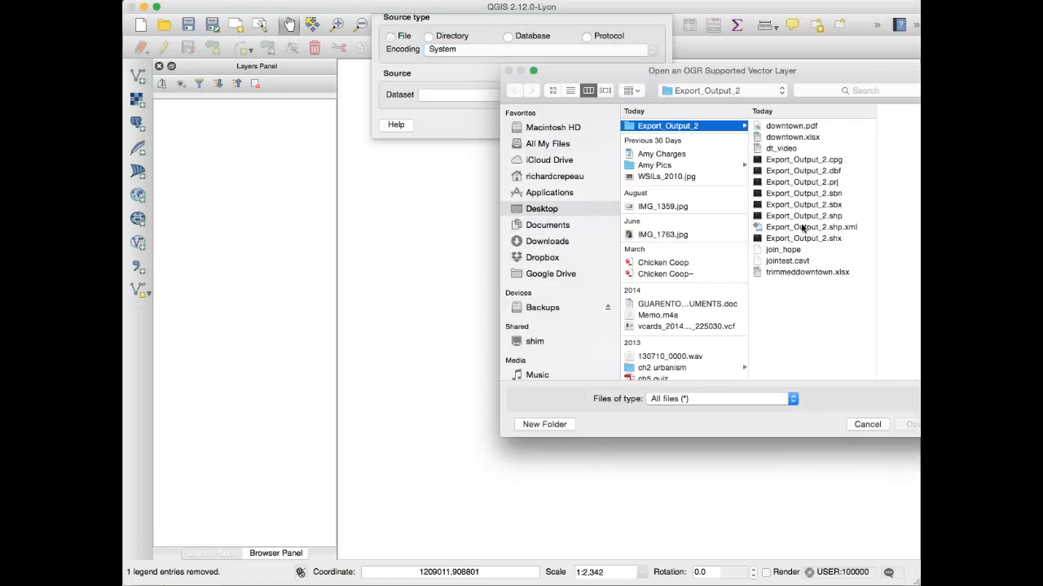
left_click(790, 217)
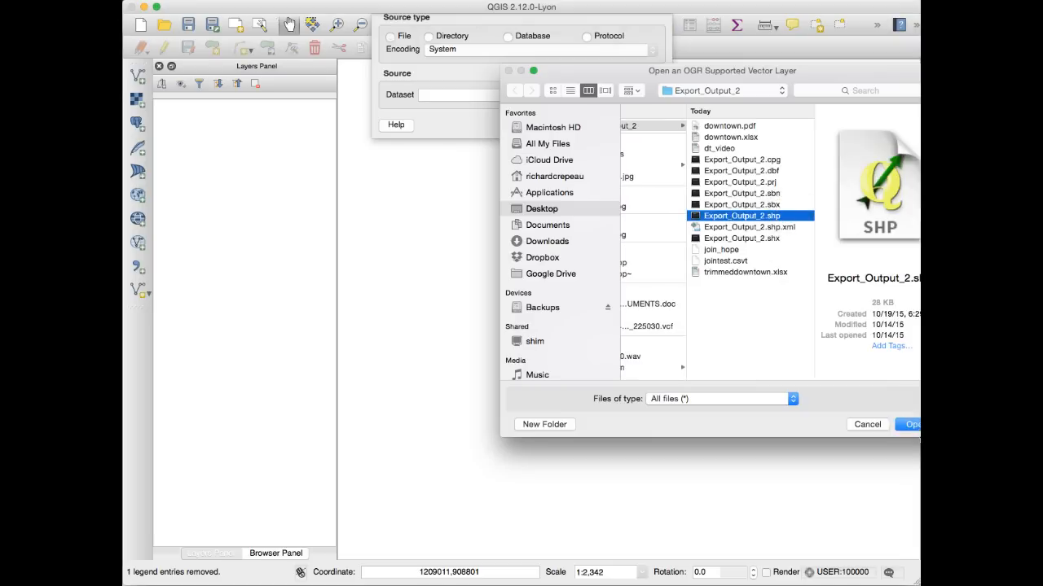
left_click_drag(845, 70, 796, 65)
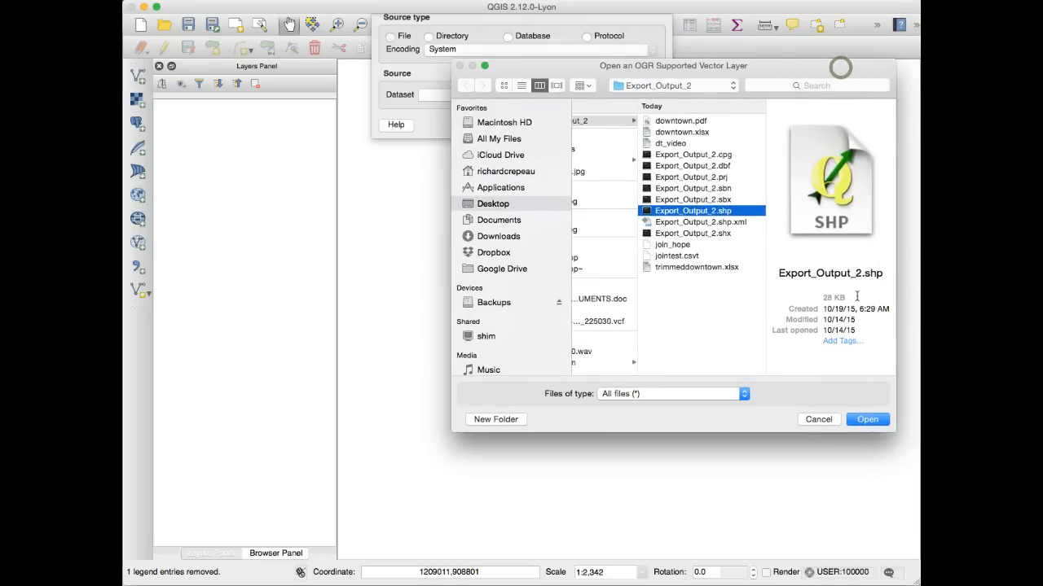
left_click(867, 419)
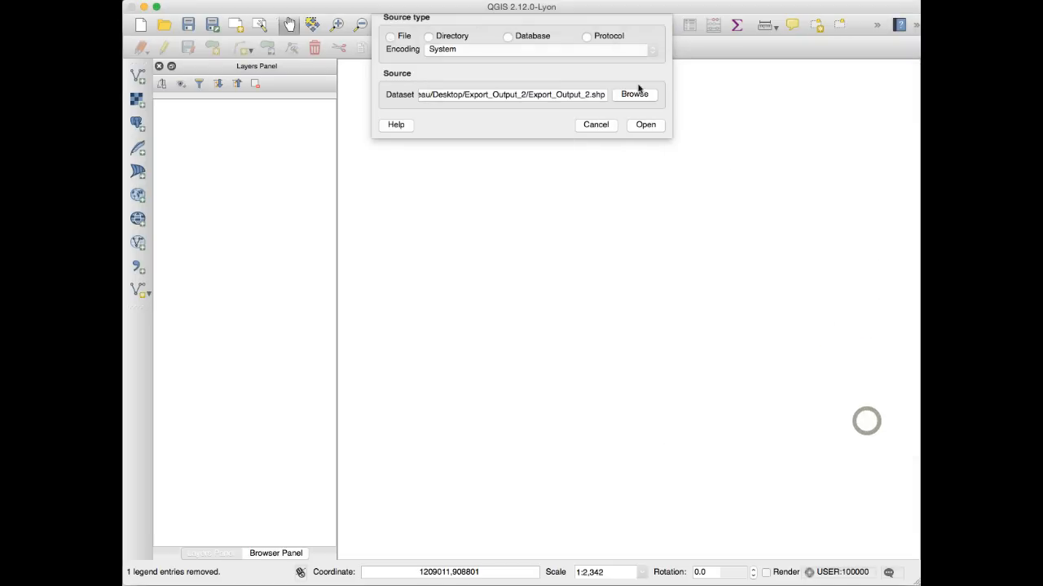
left_click(649, 125)
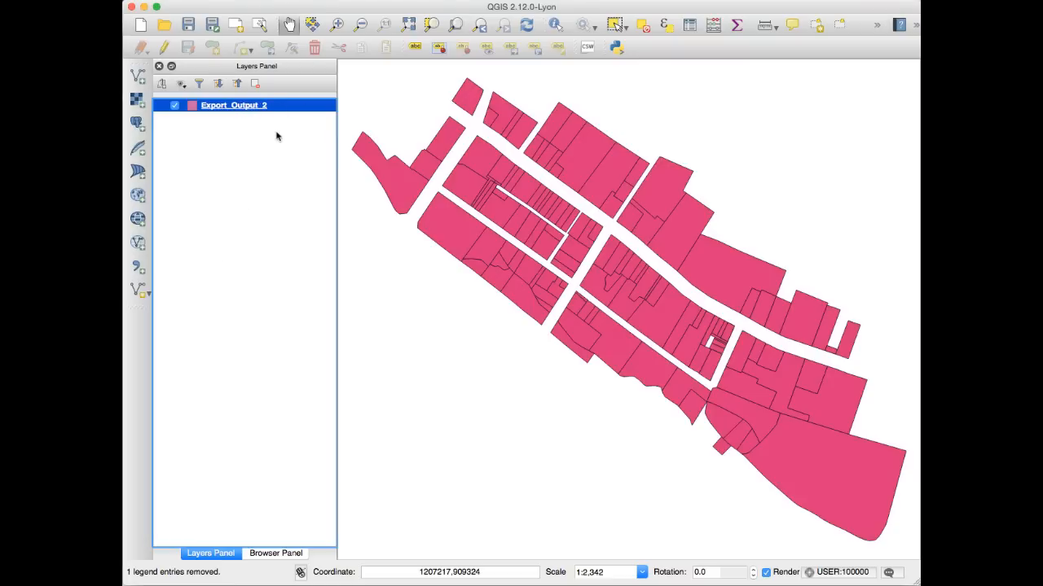
Examine the fields in the Export_Output_2 layer's attribute table from the first column to the last, then close the table
right_click(237, 105)
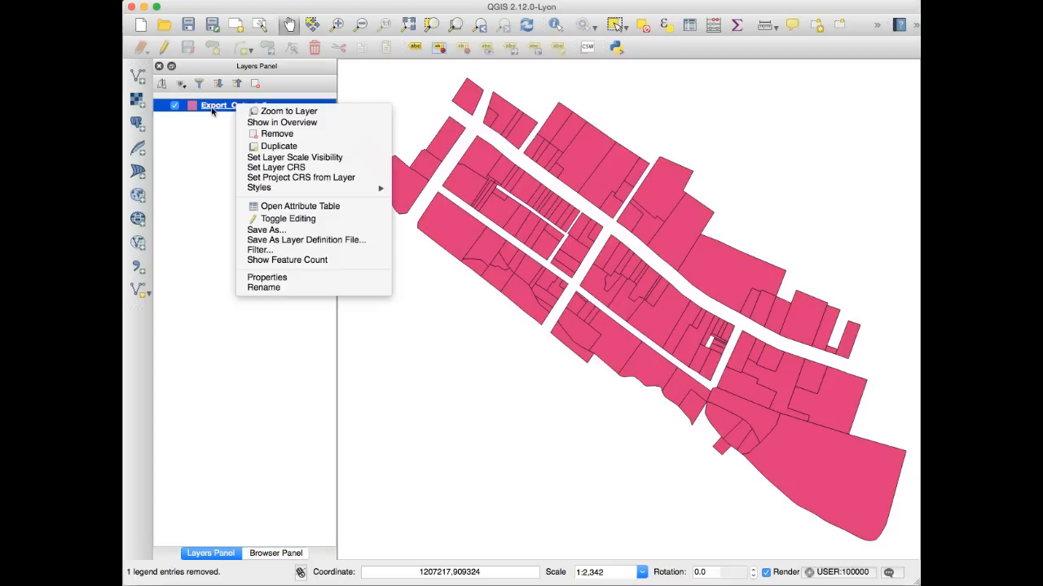
left_click(308, 209)
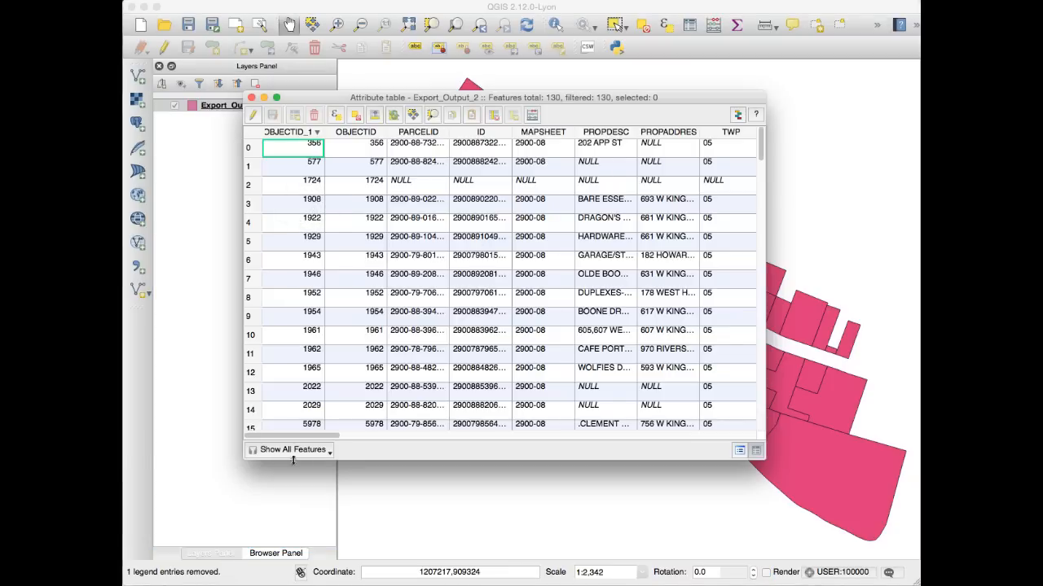
mouse_move(308, 438)
left_mouse_down()
mouse_move(729, 433)
mouse_move(296, 433)
left_mouse_up()
mouse_move(763, 152)
left_mouse_down()
mouse_move(759, 194)
mouse_move(760, 143)
left_mouse_up()
left_click_drag(286, 432, 743, 440)
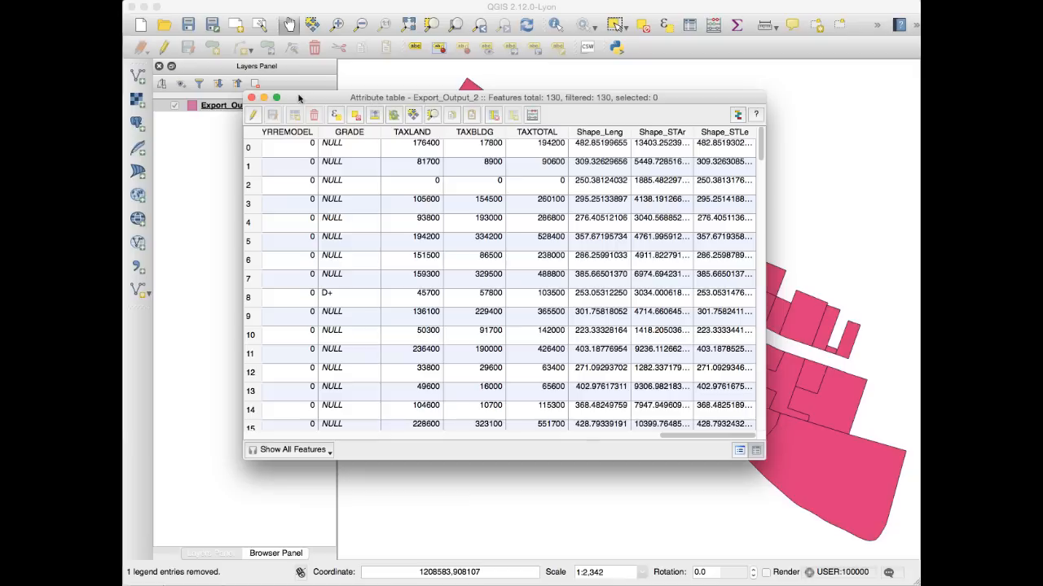
left_click(251, 98)
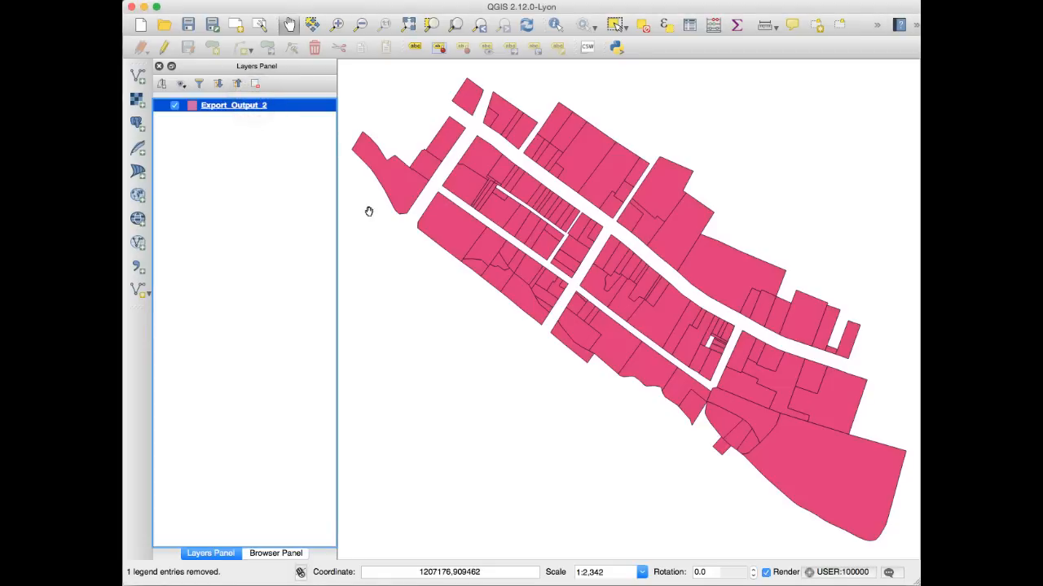
Switch to the dt_video.xlsx workbook in Excel and review the Video Sheet columns, especially Sector through Ownership, T_Value and Local
key("super+Tab")
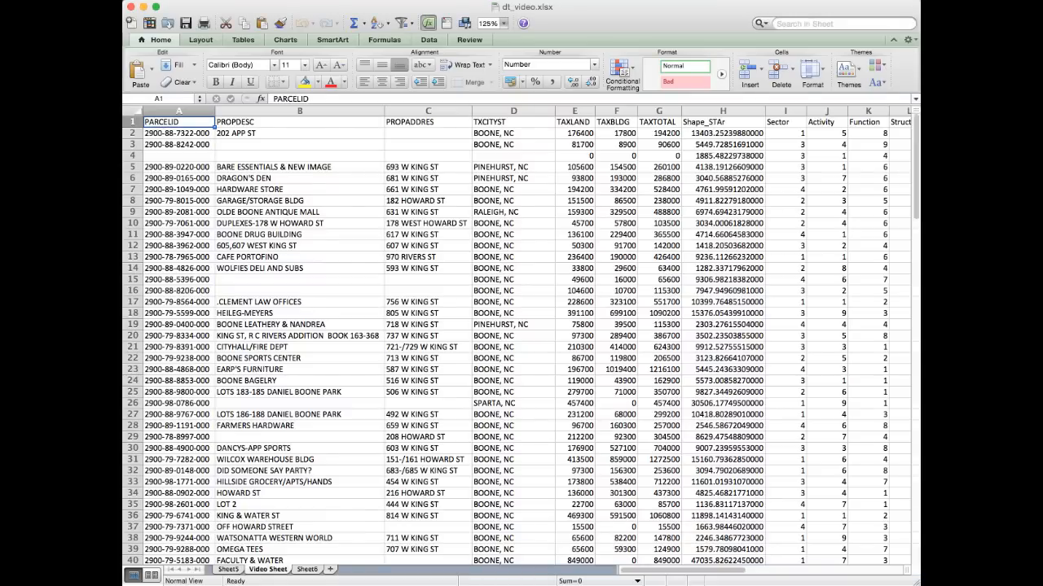
left_click_drag(720, 573, 635, 574)
left_click_drag(653, 569, 719, 570)
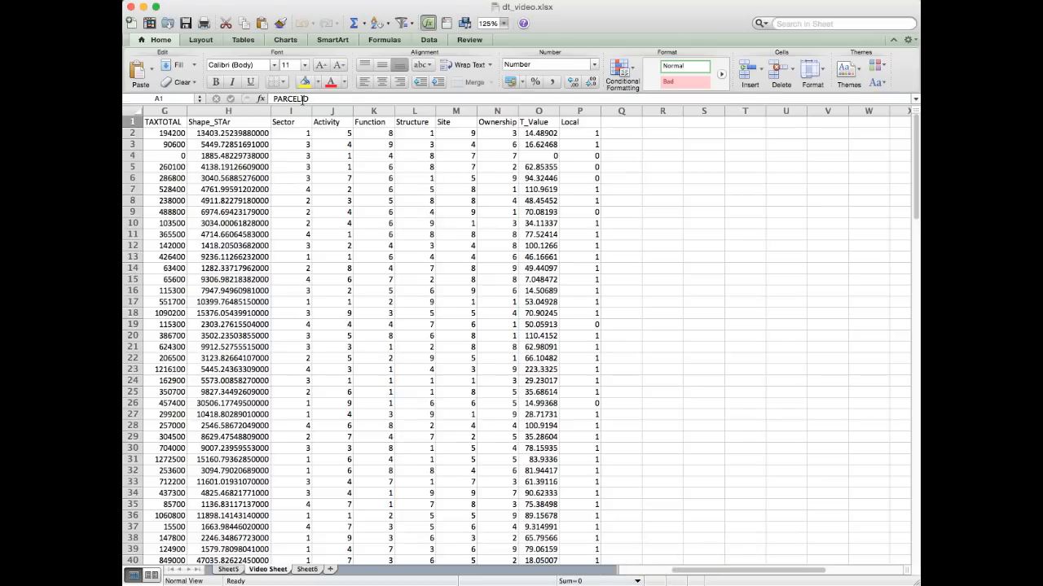
left_click_drag(291, 111, 489, 106)
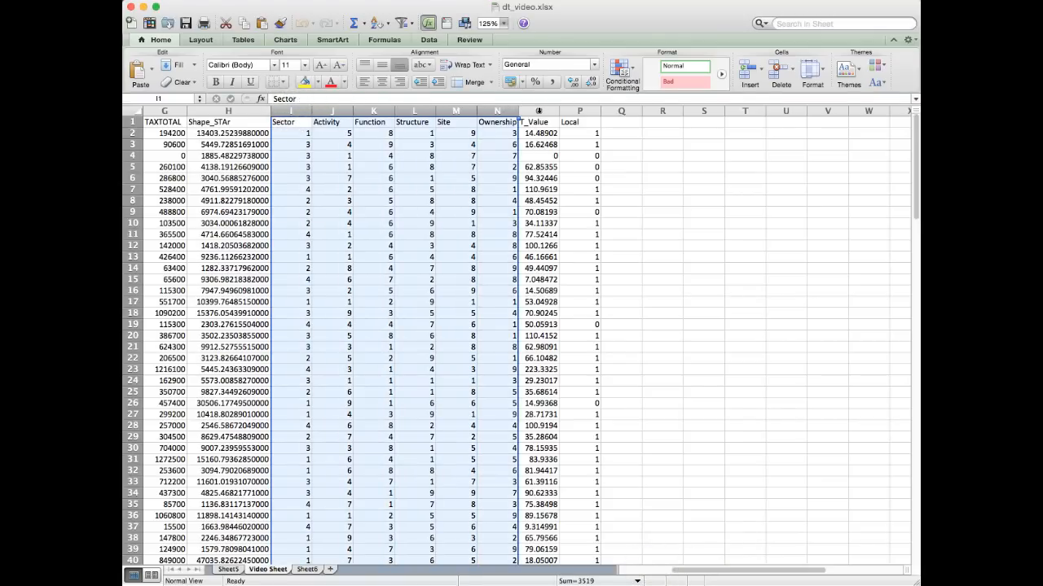
left_click_drag(539, 110, 573, 110)
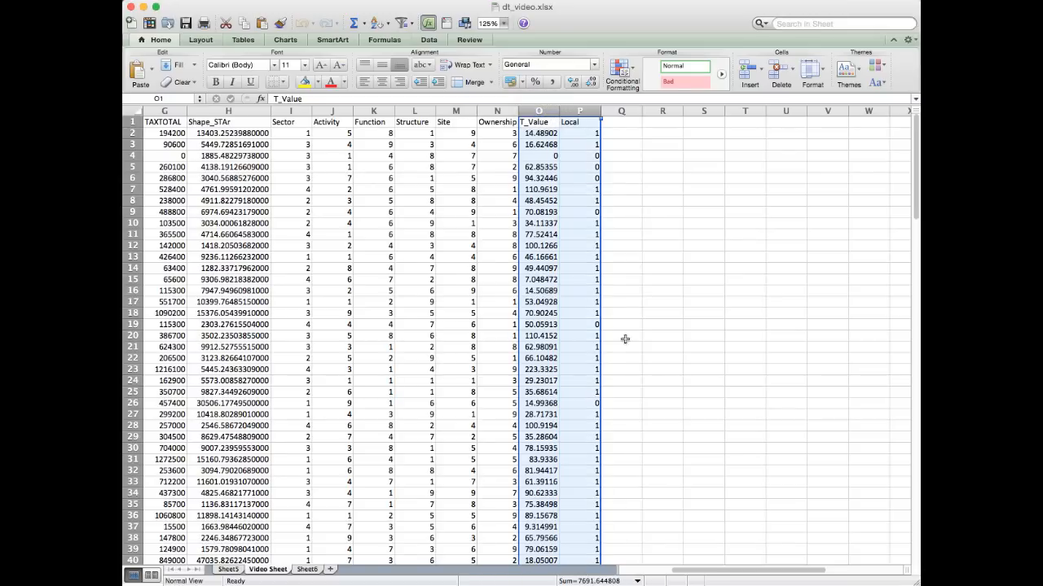
left_click_drag(720, 572, 665, 570)
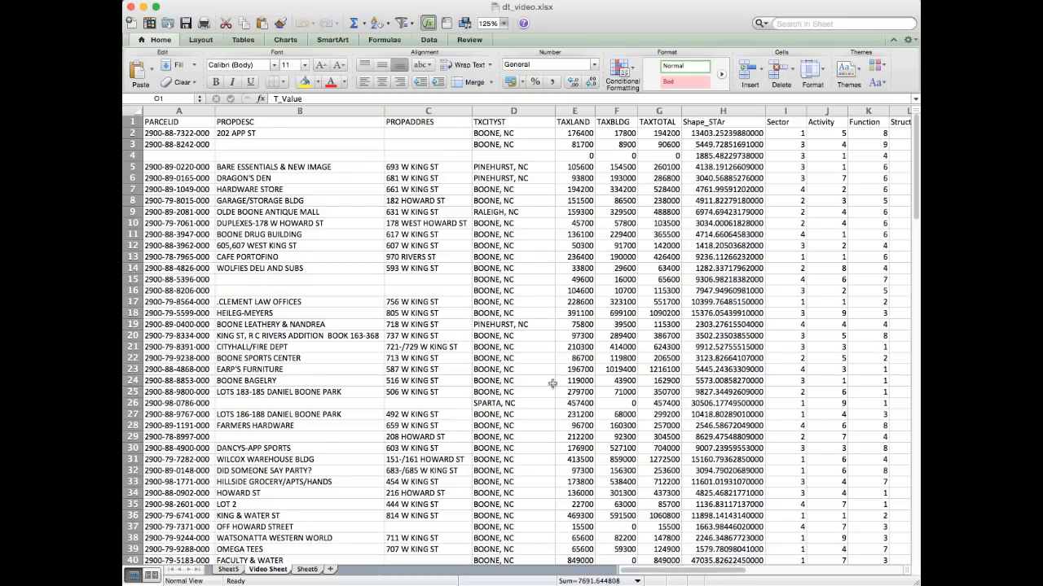
Delete the columns PROPDESC through Shape_STAr from Video Sheet, keeping the PARCELID column
left_click(180, 110)
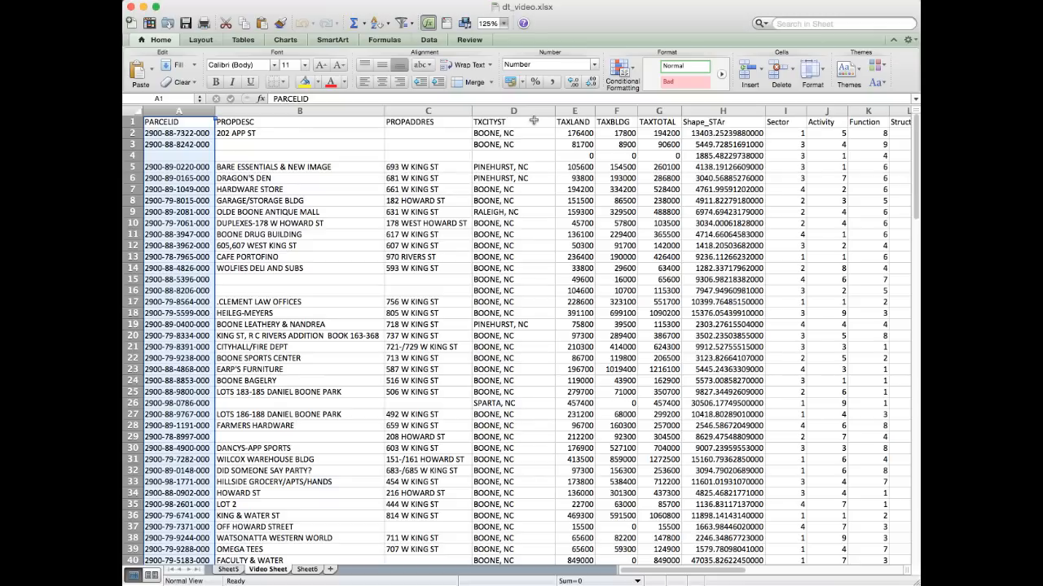
left_click(337, 111)
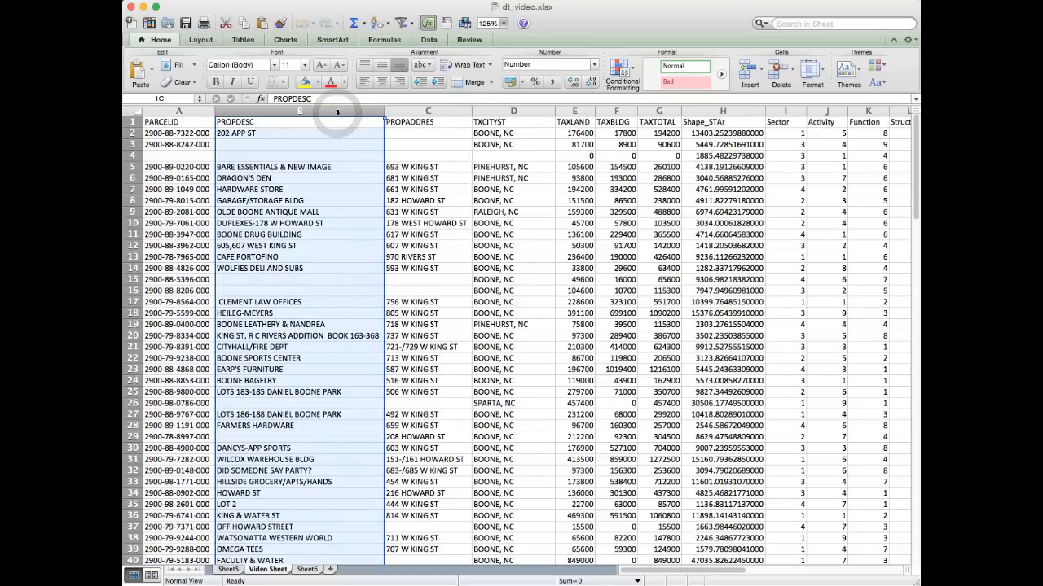
left_click_drag(338, 111, 691, 111)
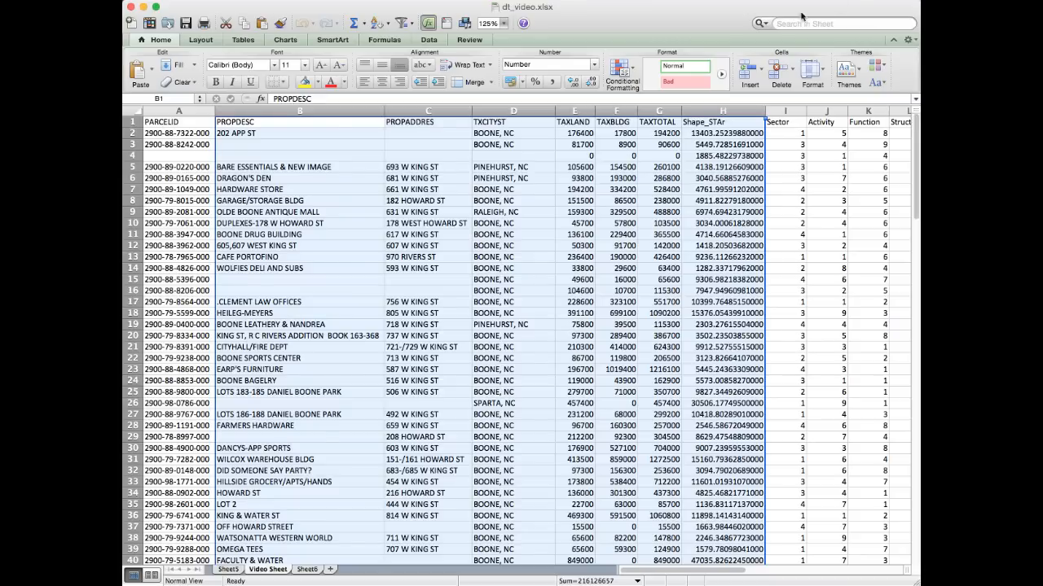
left_click(778, 72)
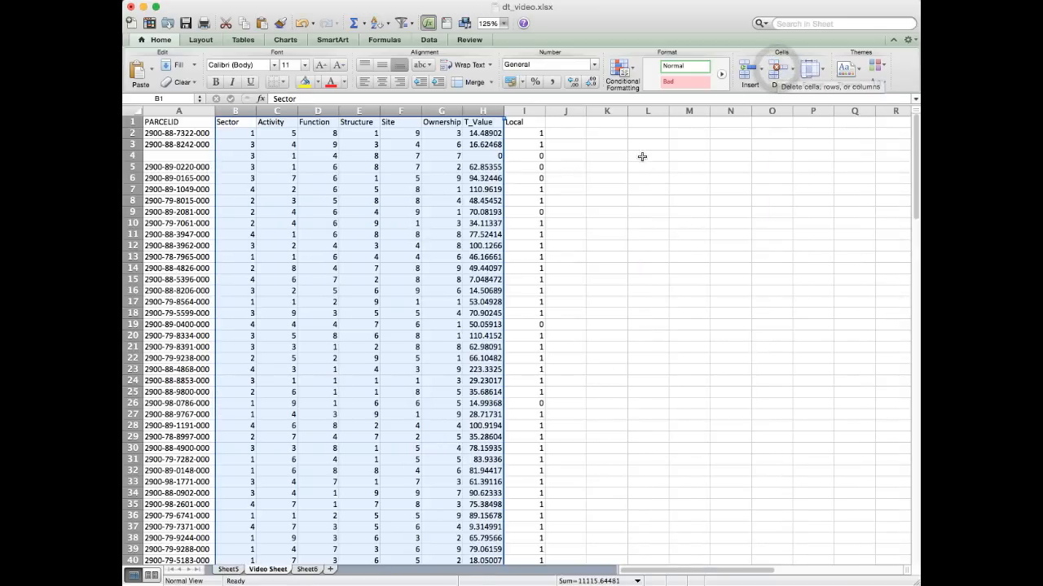
Review the PARCELID key column and the data columns from Sector to Local, checking each header in the first row
left_click(180, 111)
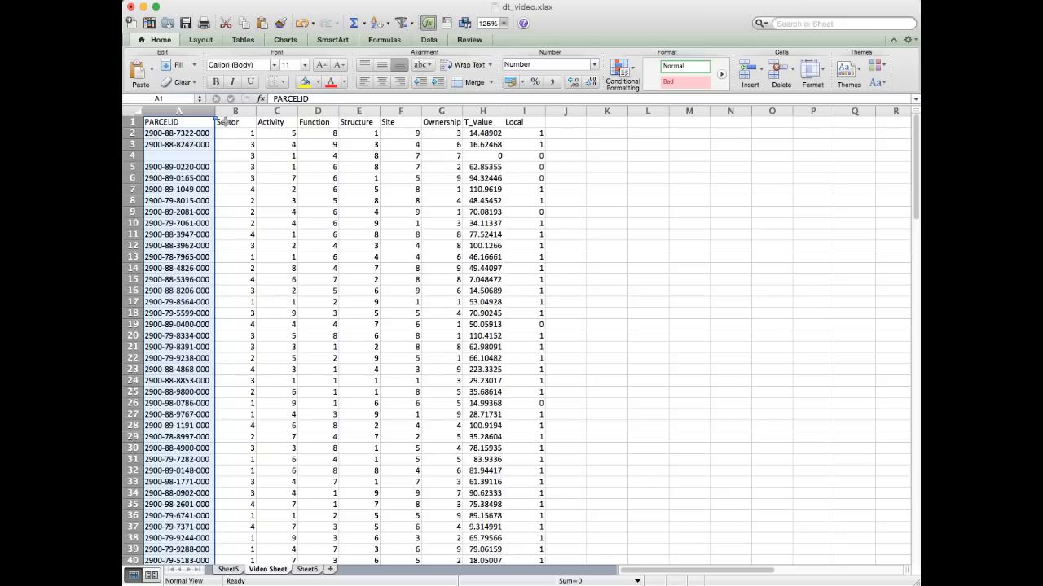
left_click_drag(244, 111, 509, 104)
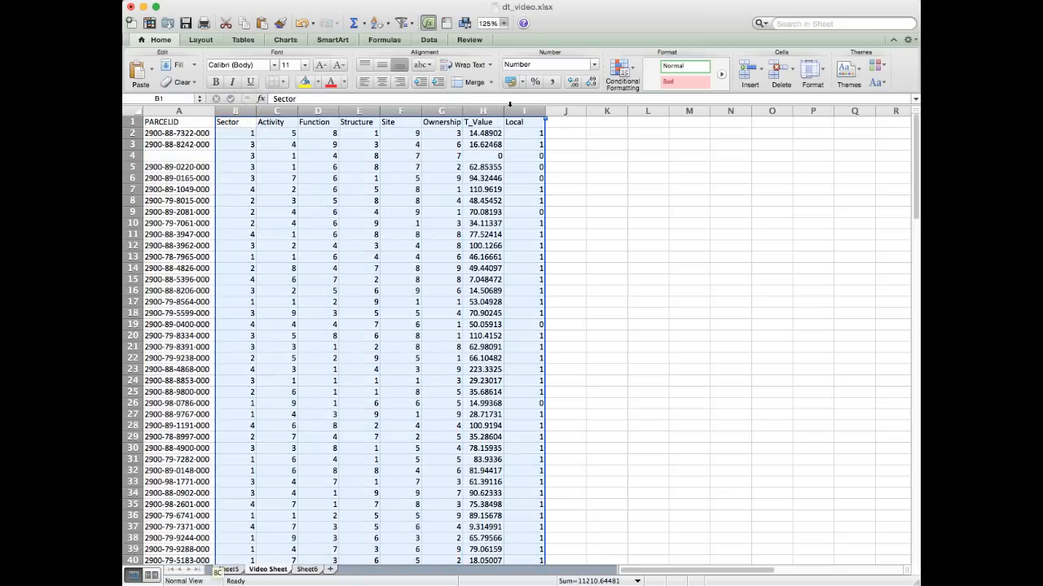
left_click(657, 178)
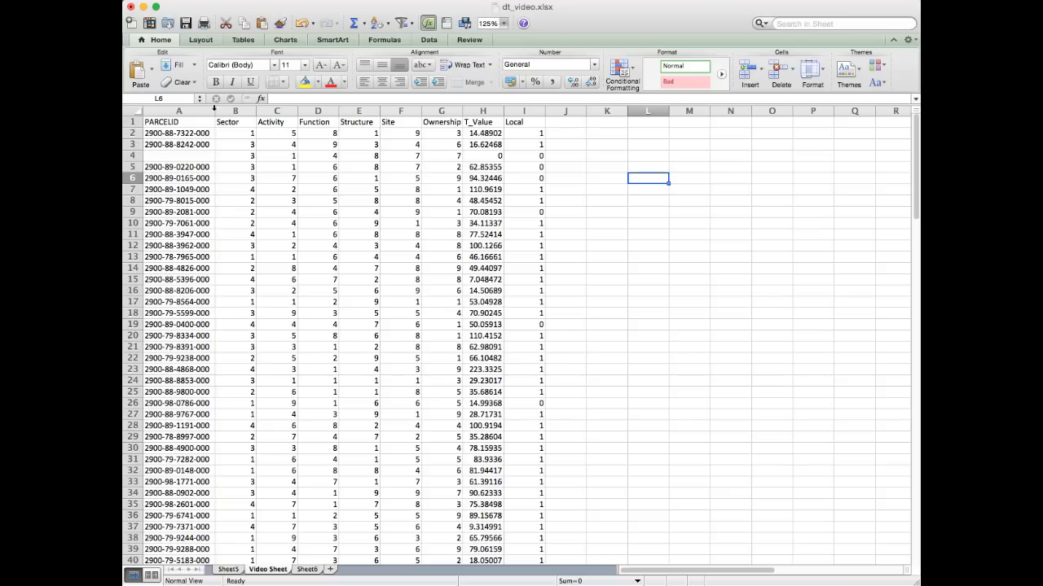
left_click(241, 123)
left_click(272, 123)
left_click(316, 122)
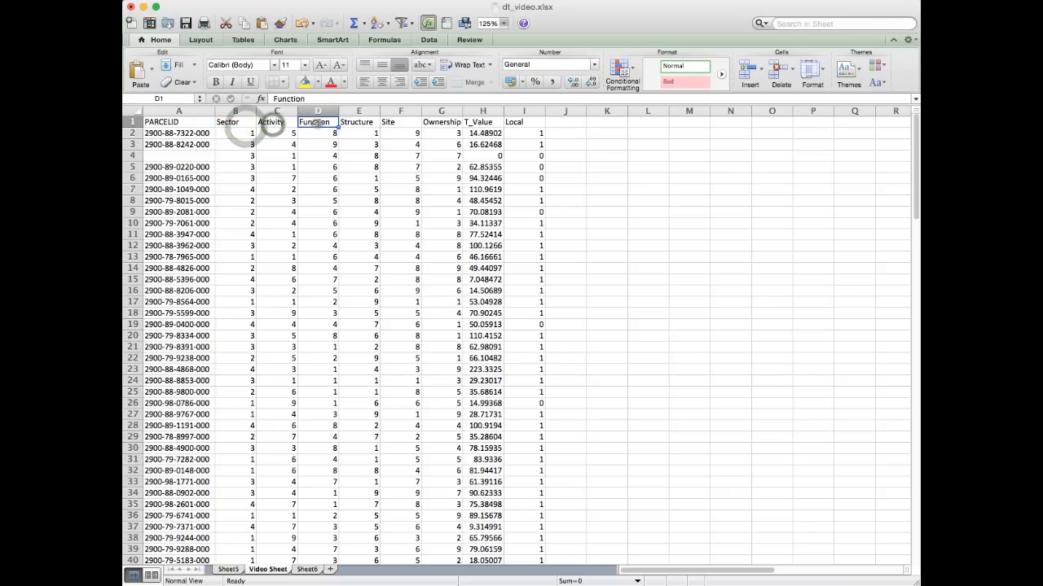
left_click(357, 122)
left_click(394, 123)
left_click(447, 124)
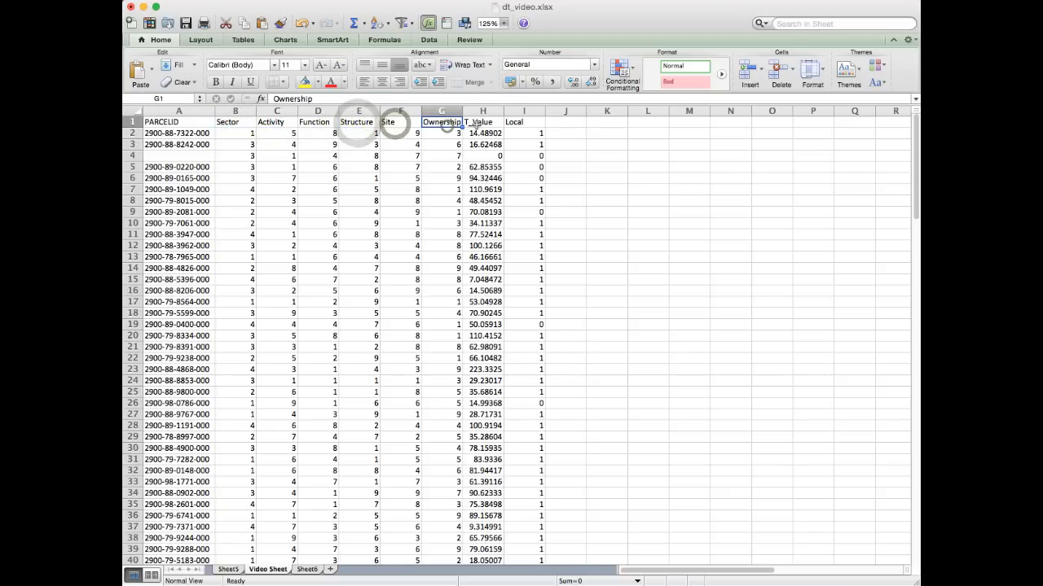
left_click(482, 122)
left_click(521, 122)
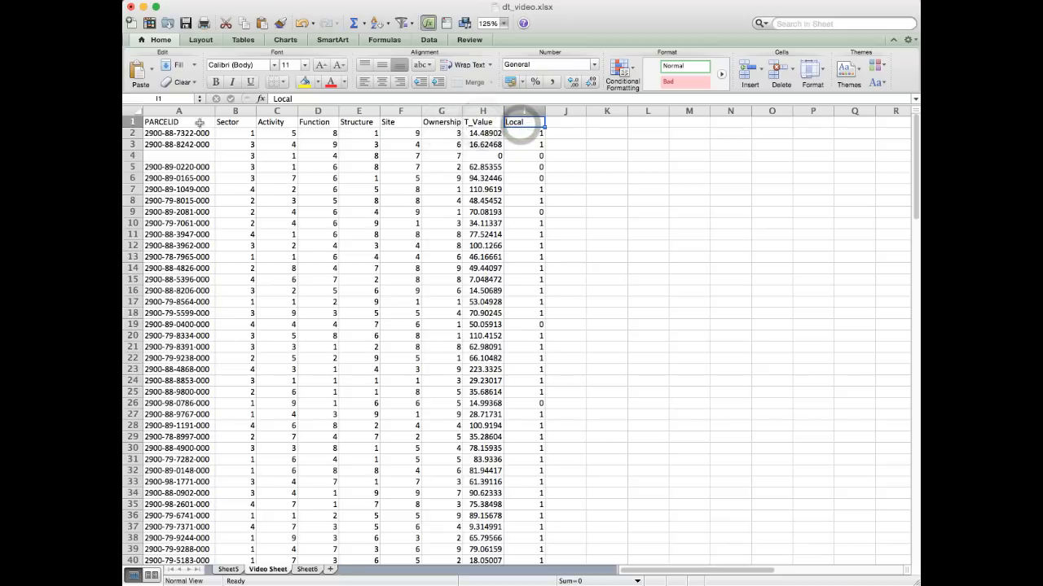
left_click(177, 122)
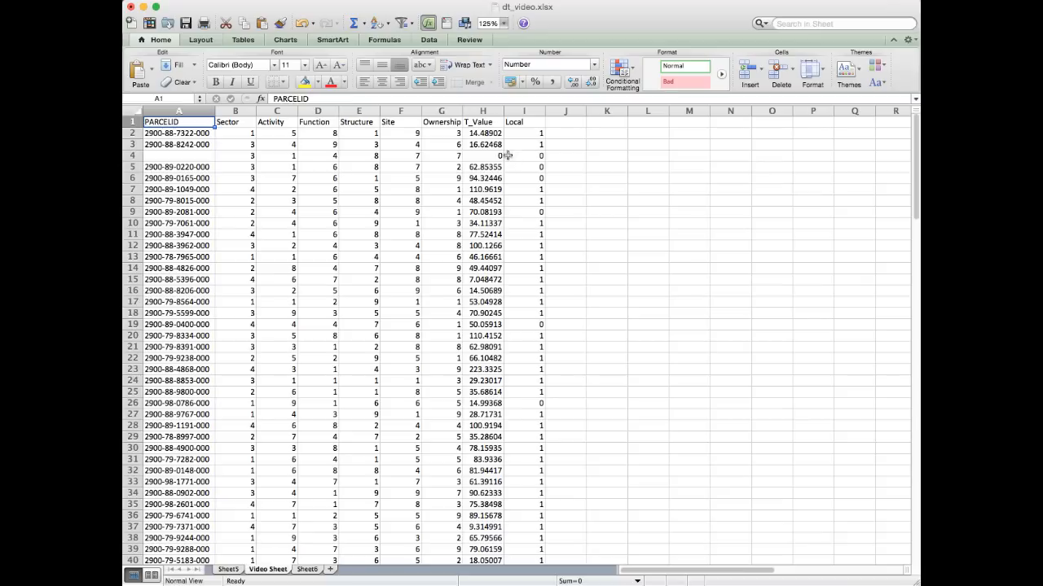
Inspect the first record's Site, Ownership and T_Value cells to compare whole-number and decimal values
left_click(489, 135)
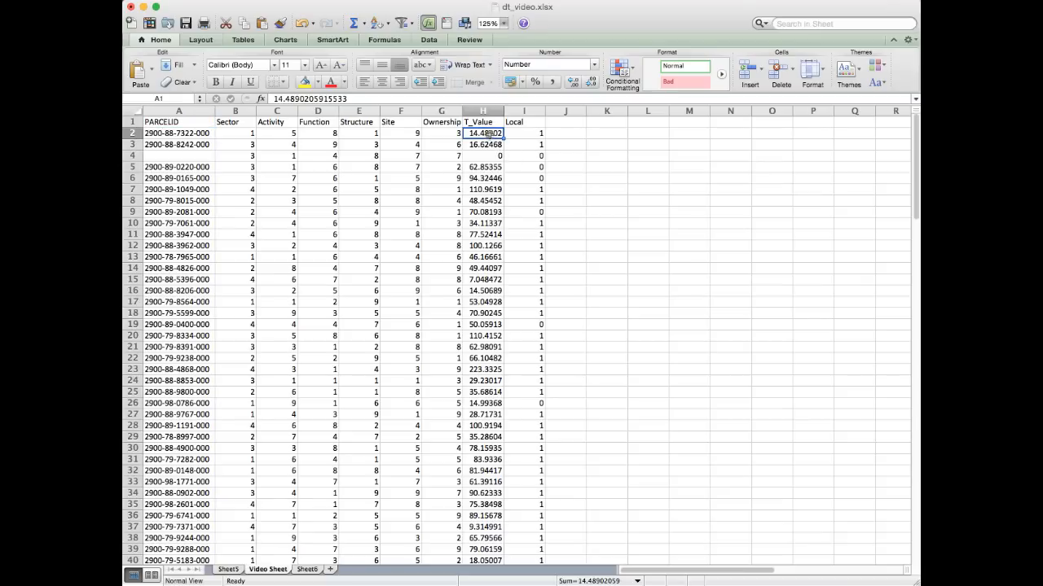
left_click(440, 136)
left_click(477, 135)
left_click(442, 136)
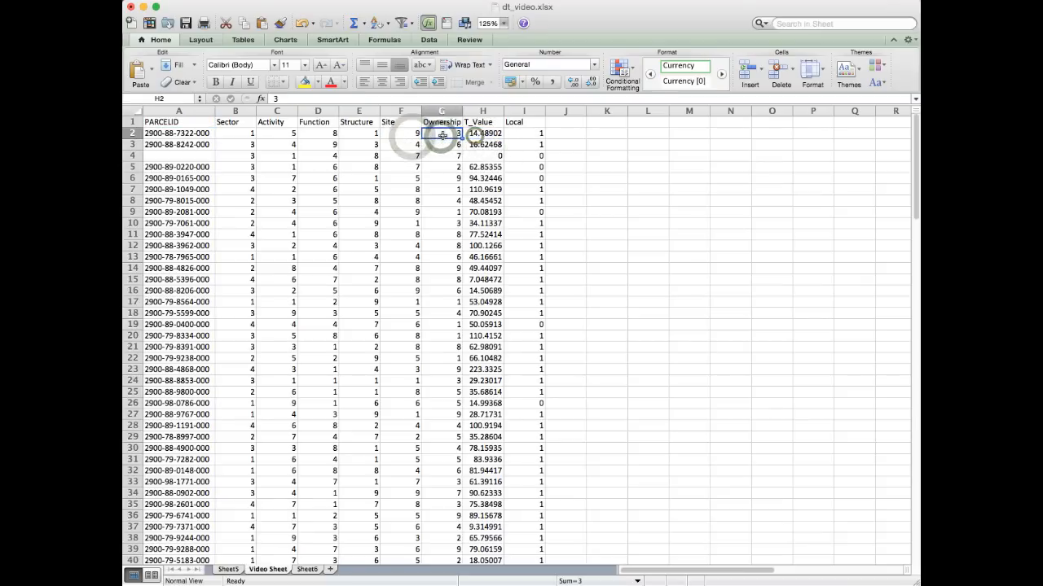
left_click(409, 137)
left_click(442, 136)
left_click(480, 135)
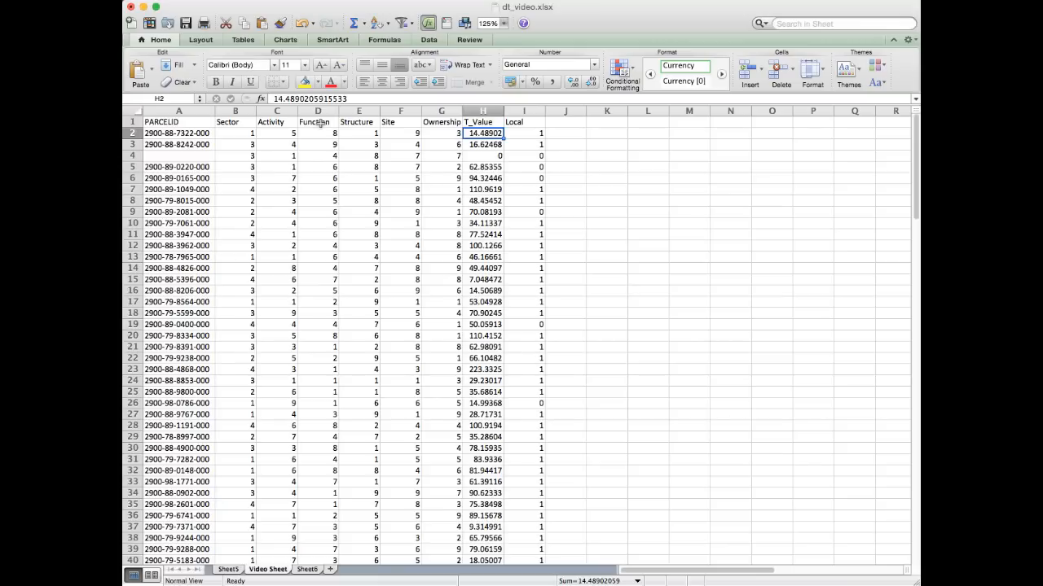
Go through the header cells from PARCELID to Local again to check the type of data each column holds
left_click(179, 123)
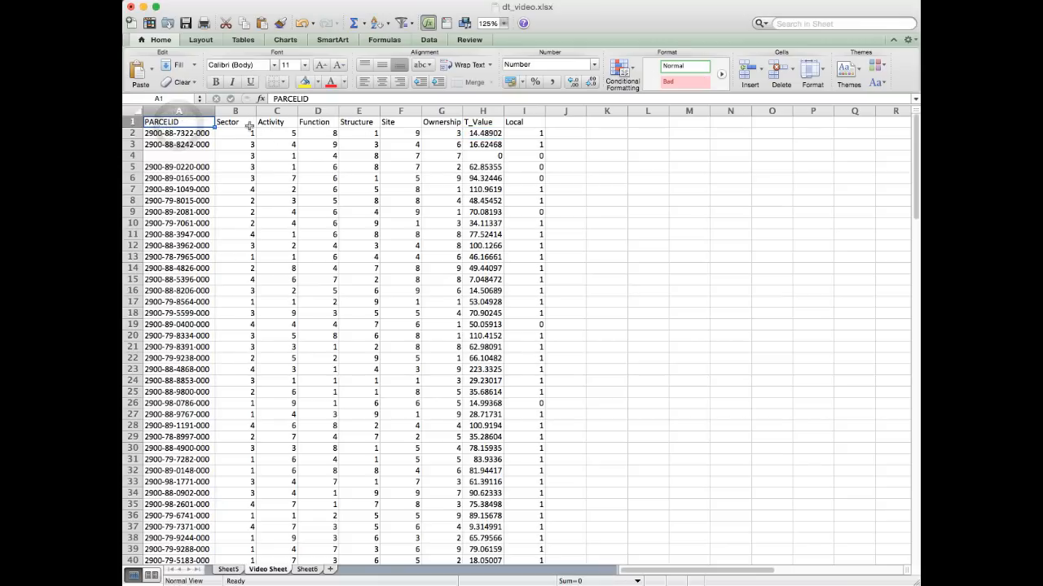
left_click(241, 123)
left_click(273, 123)
left_click(314, 123)
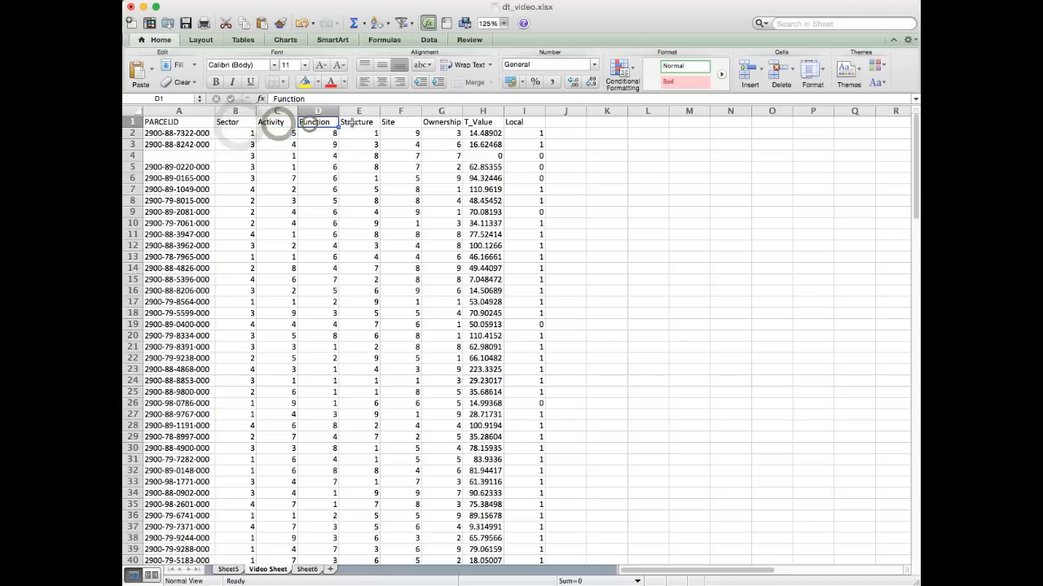
left_click(355, 123)
left_click(396, 122)
left_click(440, 122)
left_click(481, 123)
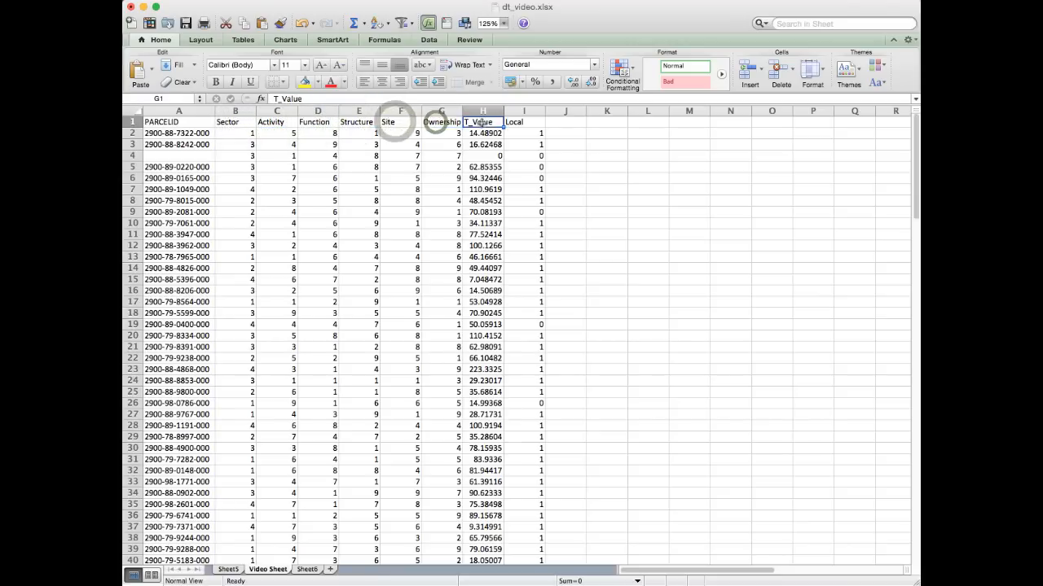
left_click(528, 122)
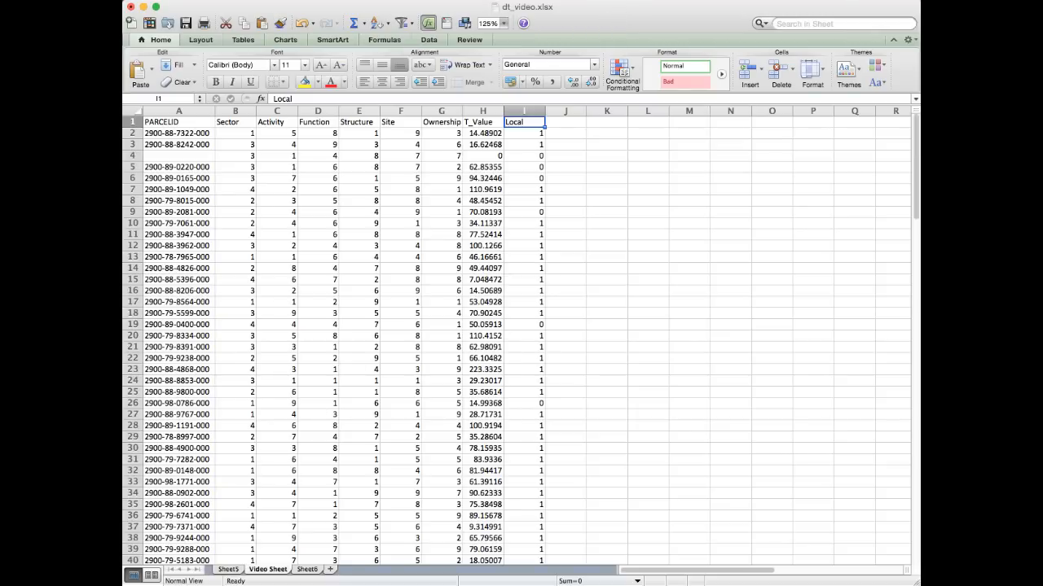
Start saving Video Sheet as a separate file and set the format to Comma Separated Values (.csv)
left_click(271, 571)
left_click(272, 570)
left_click(201, 1)
left_click(200, 0)
left_click(187, 1)
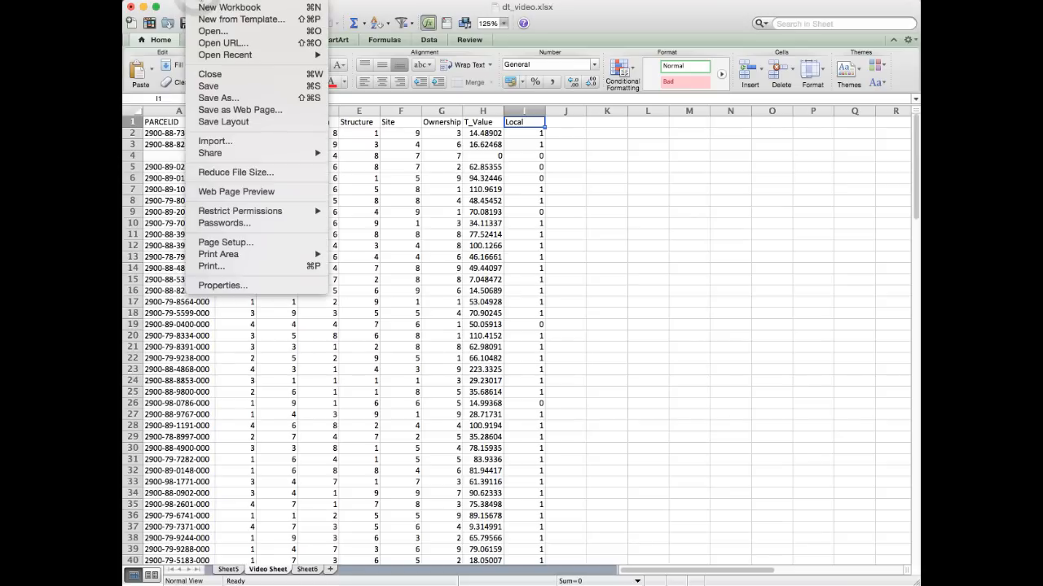
left_click(232, 98)
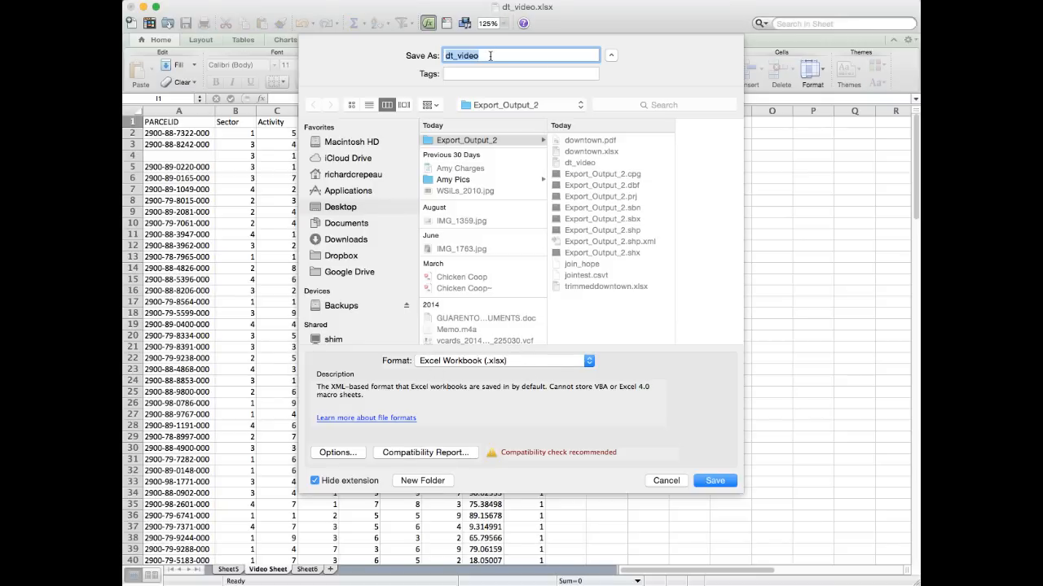
key("BackSpace")
left_click(551, 361)
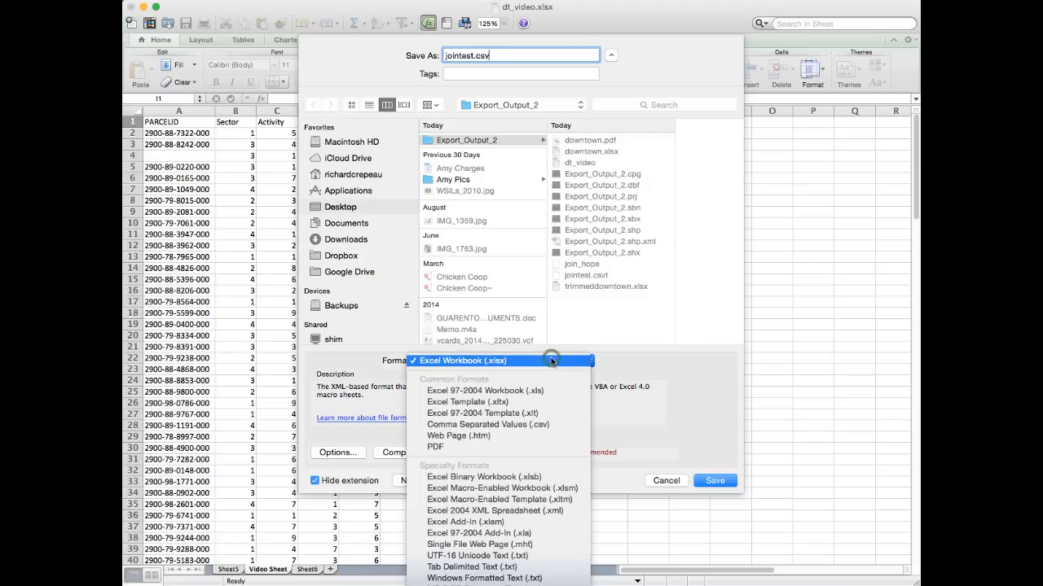
left_click(505, 424)
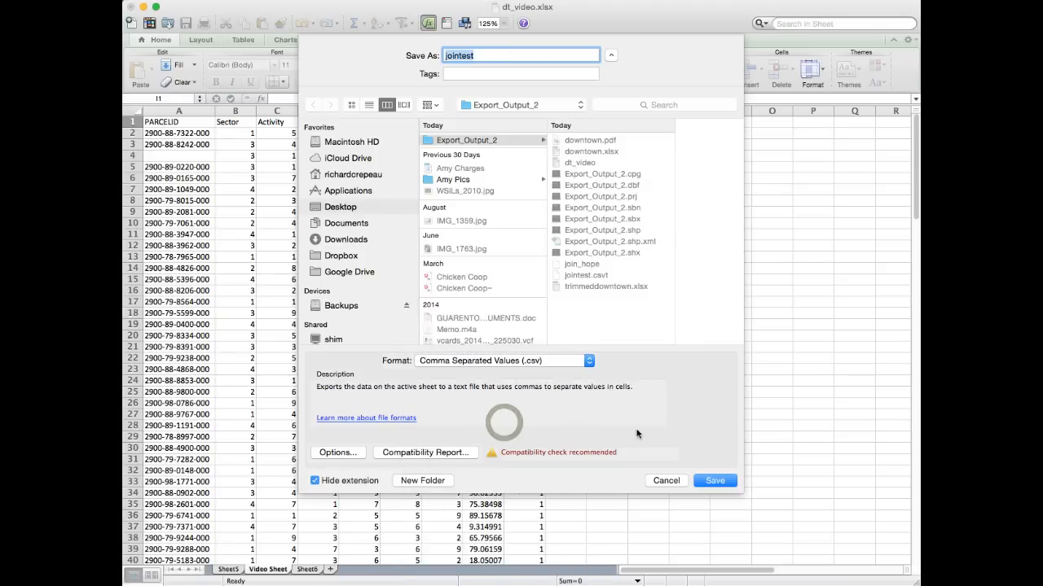
Save only the active sheet as jointest.csv in the Export_Output_2 folder, accepting the format limits, and close the workbook without saving further changes
left_click(507, 55)
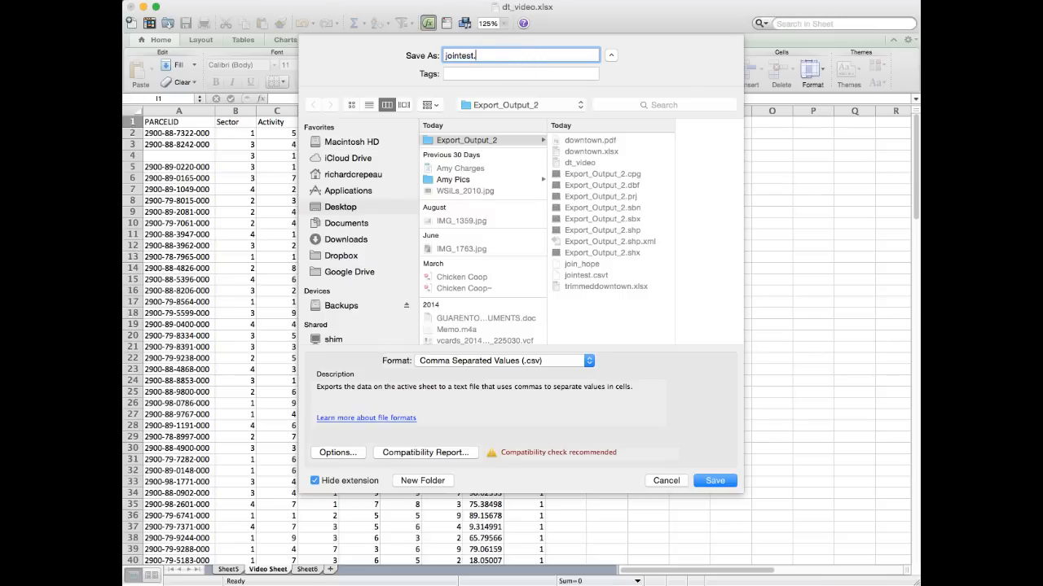
type(".csv")
left_click(717, 482)
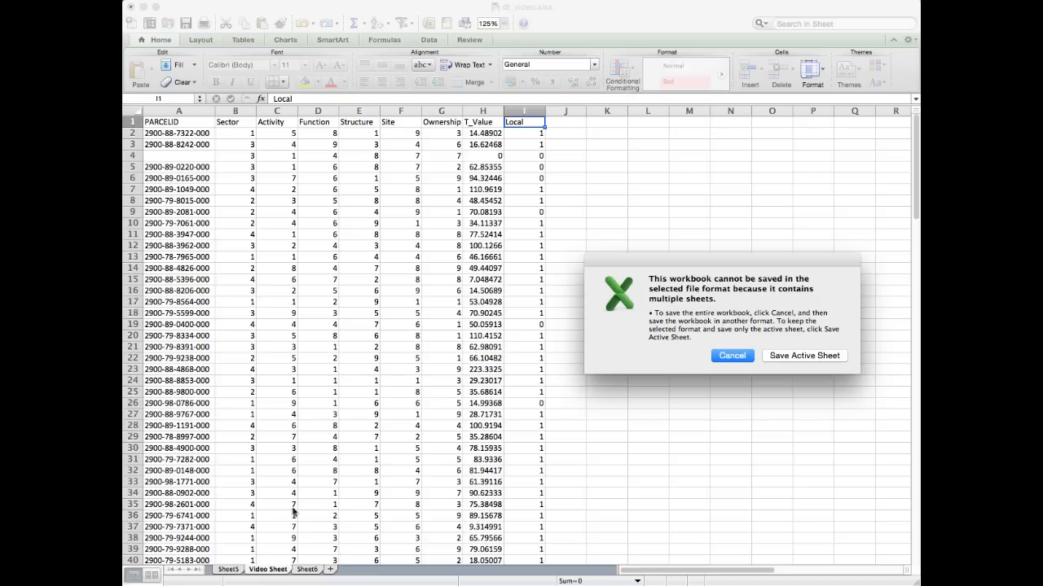
left_click(795, 357)
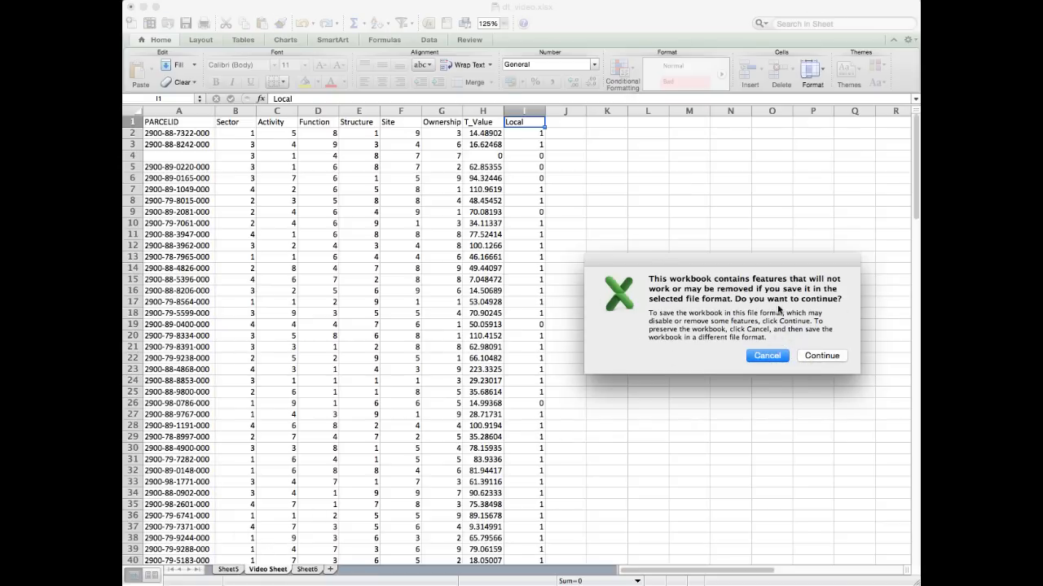
left_click(821, 356)
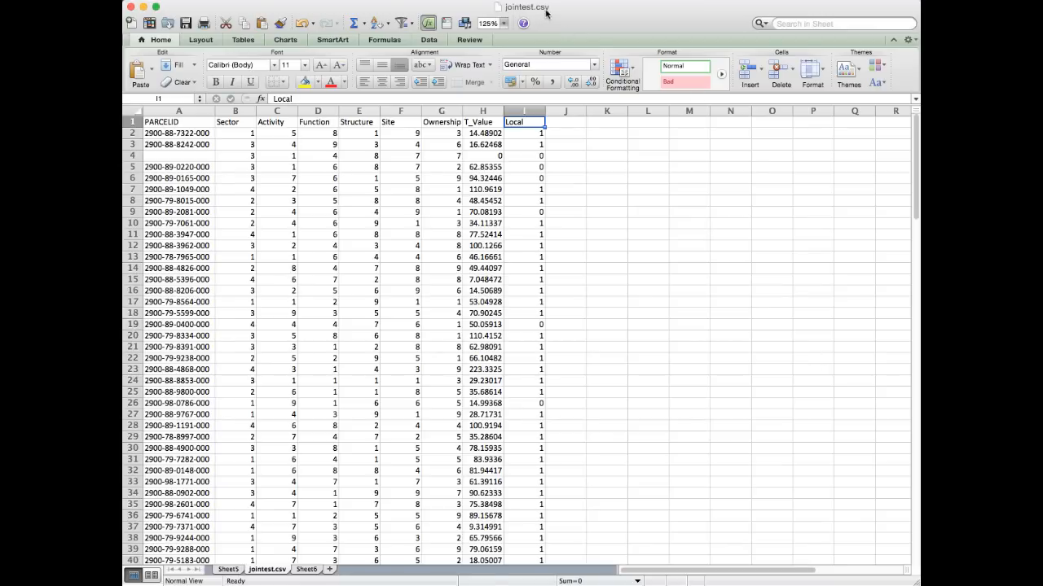
left_click(131, 7)
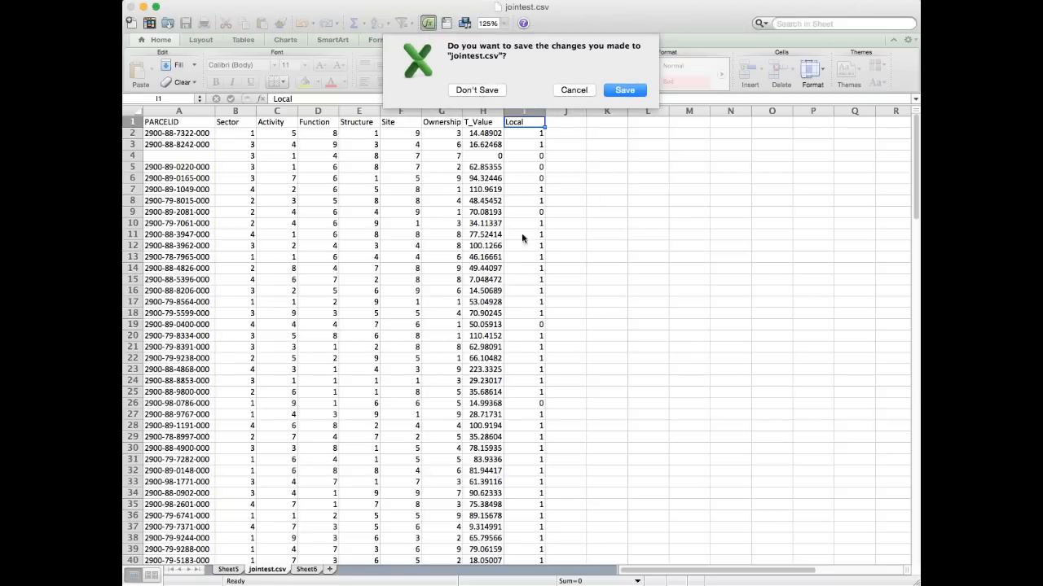
left_click(481, 90)
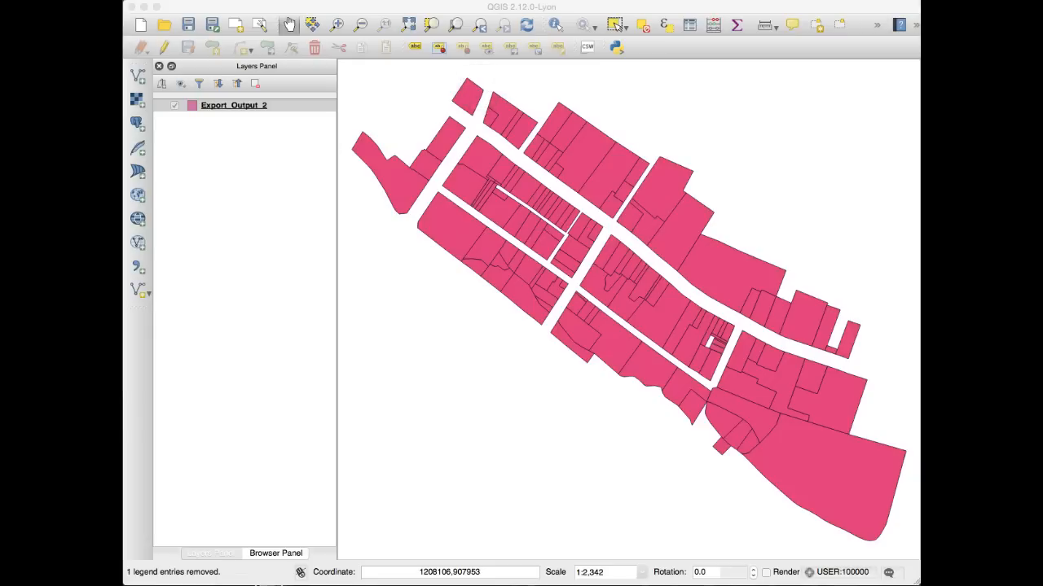
Open a new Finder window, go to the Export_Output_2 folder on the Desktop and locate jointest.csv and jointest.csvt
key("super+n")
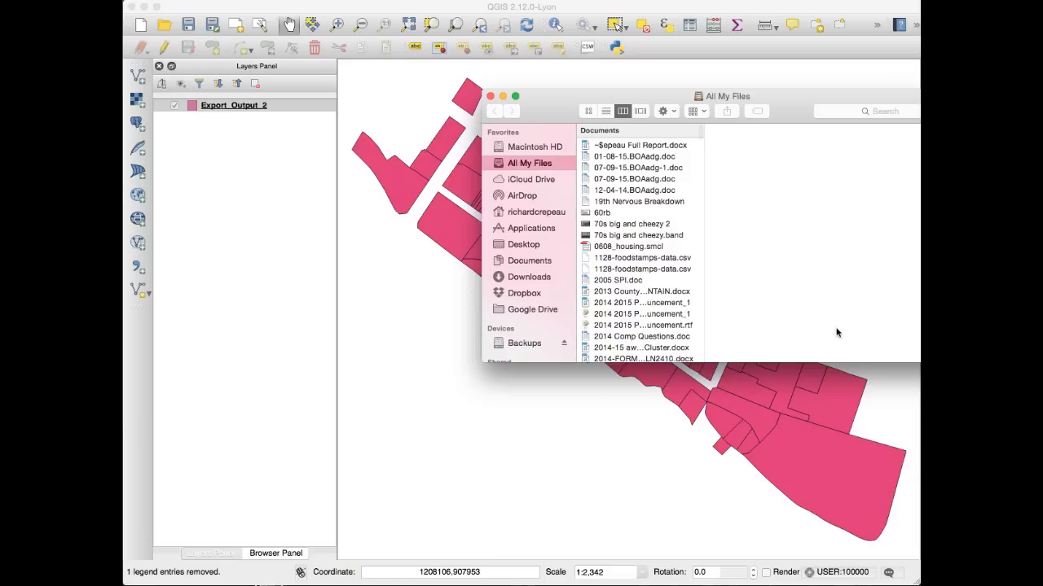
left_click(524, 246)
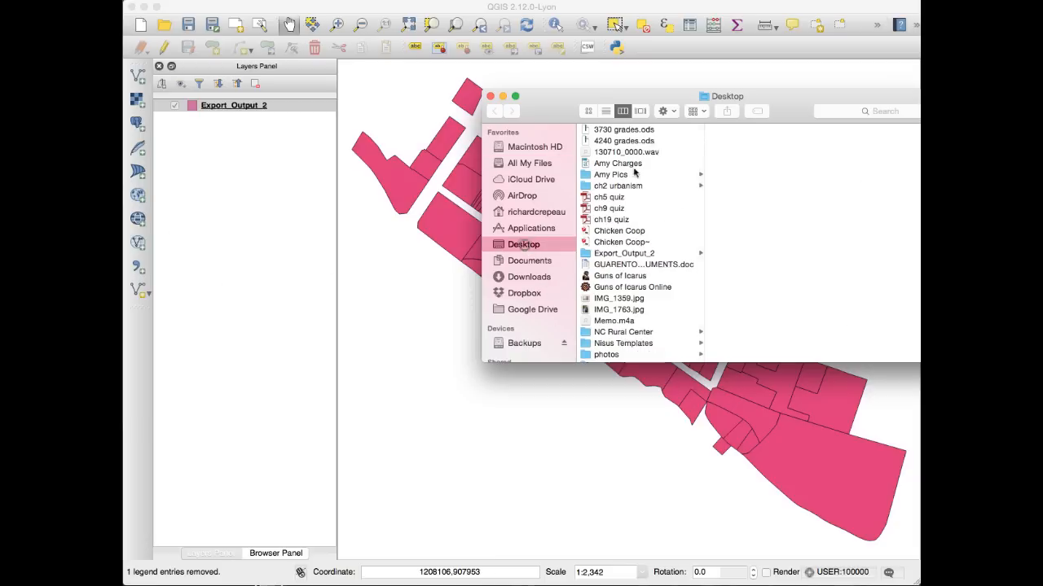
left_click(633, 254)
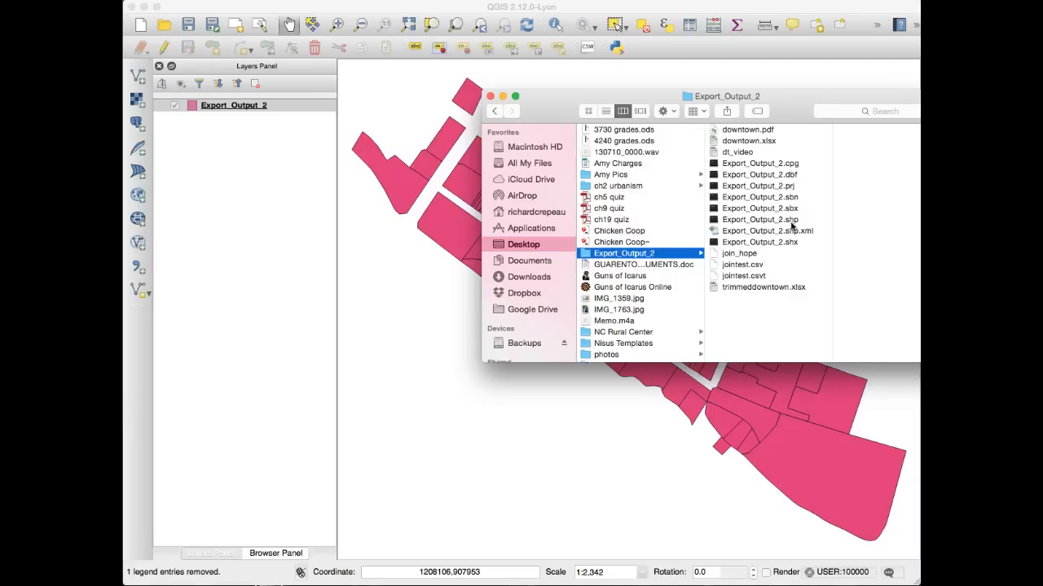
left_click(741, 264)
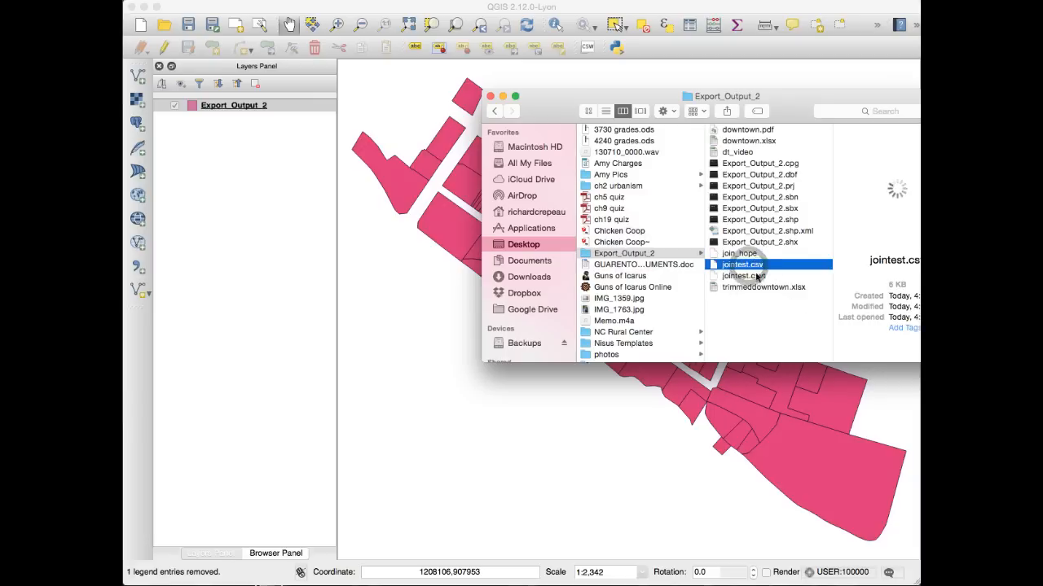
left_click(738, 278)
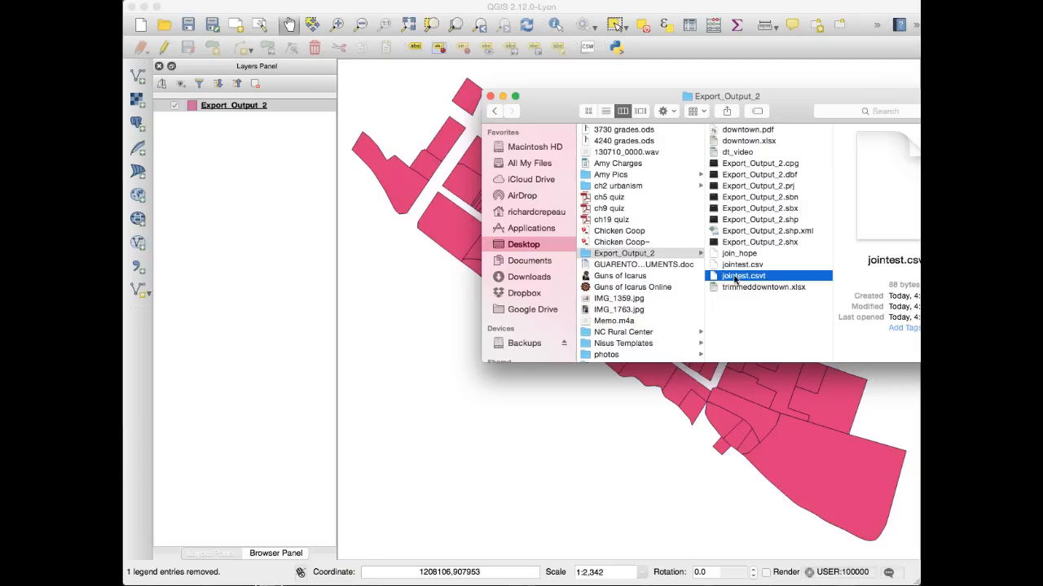
Open the jointest.csvt file from the Export_Output_2 folder in TextEdit
left_click_drag(570, 94, 477, 93)
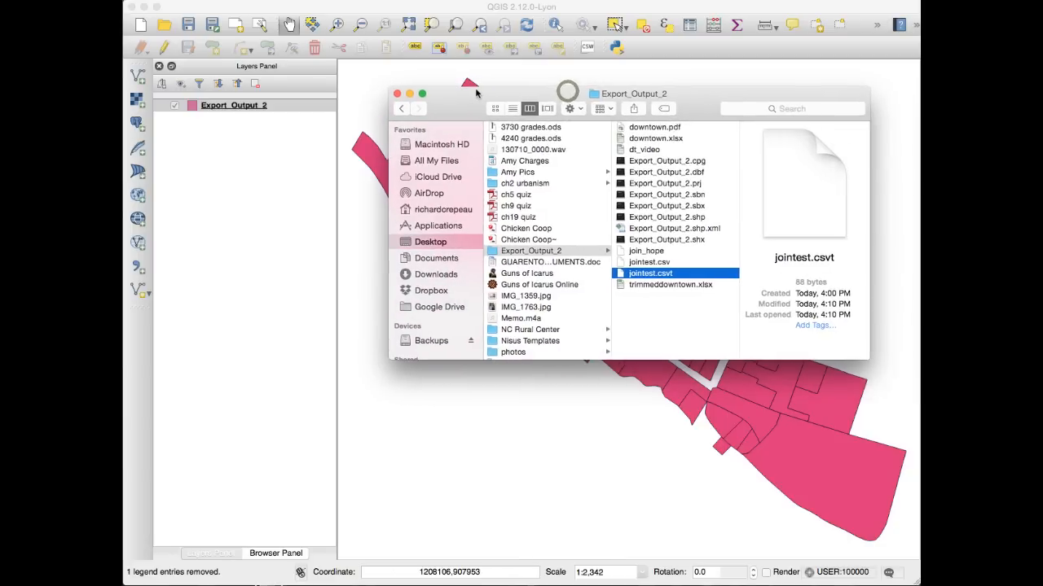
right_click(644, 277)
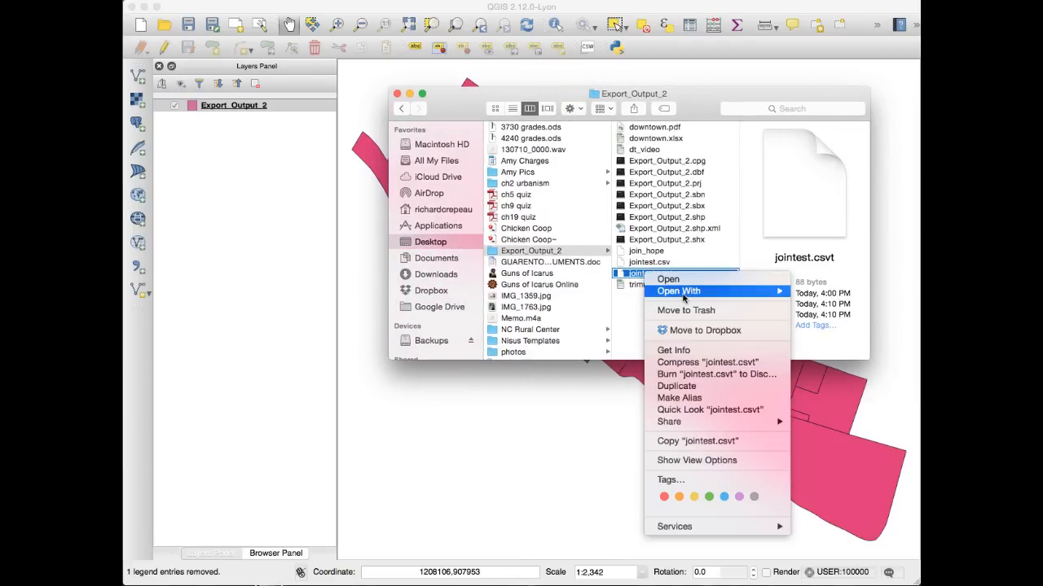
mouse_move(692, 292)
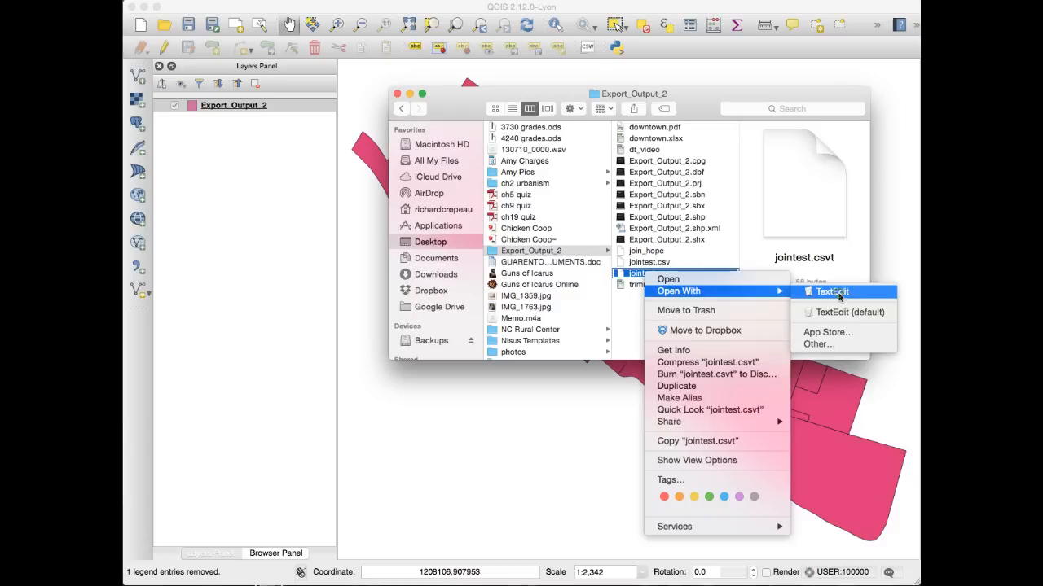
left_click(838, 293)
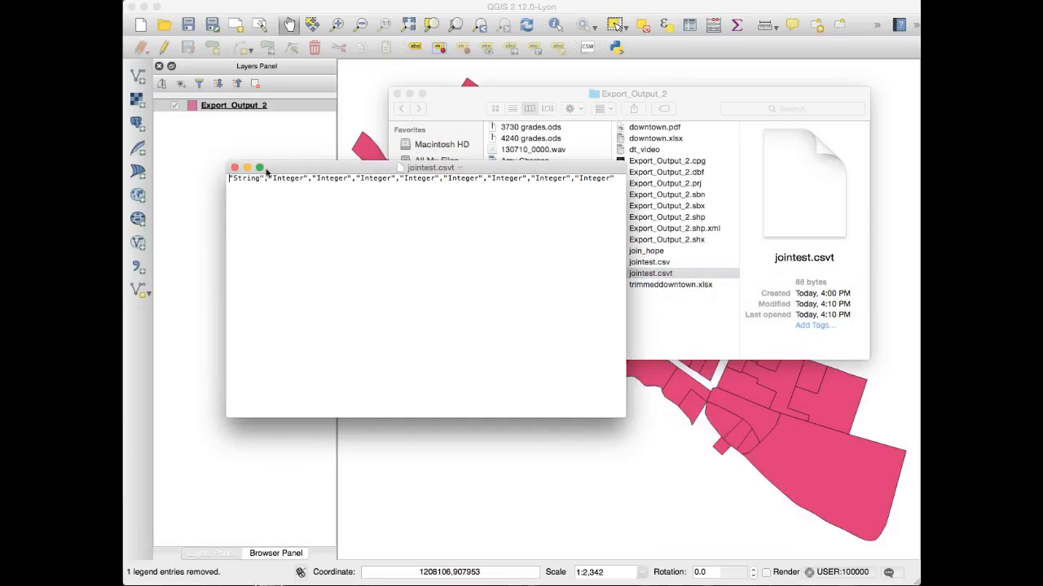
Examine the order, quoting and comma separation of the field types listed in jointest.csvt, and close the file
left_click_drag(315, 170, 282, 167)
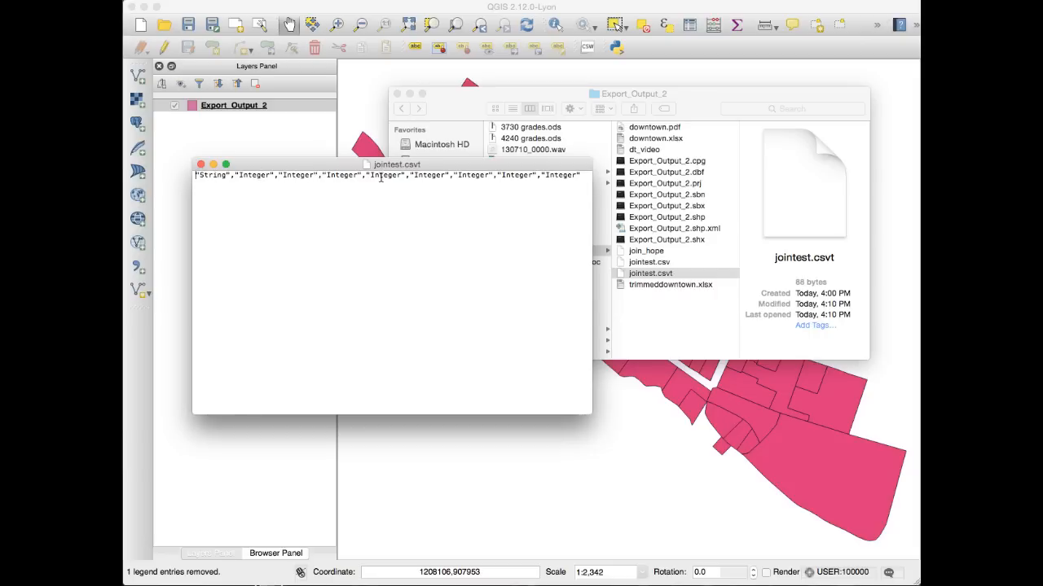
left_click_drag(263, 165, 425, 252)
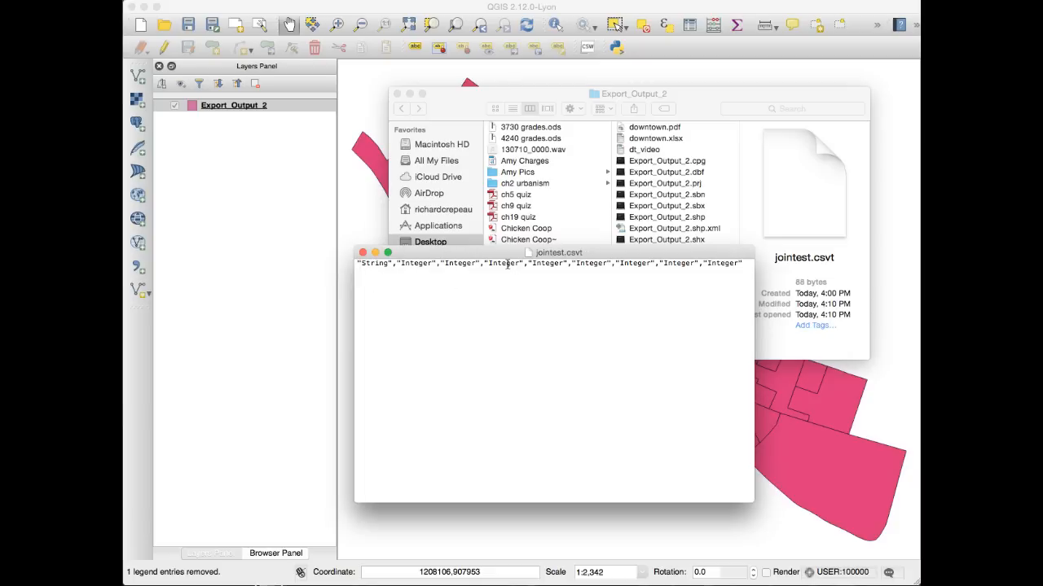
left_click_drag(558, 257, 498, 253)
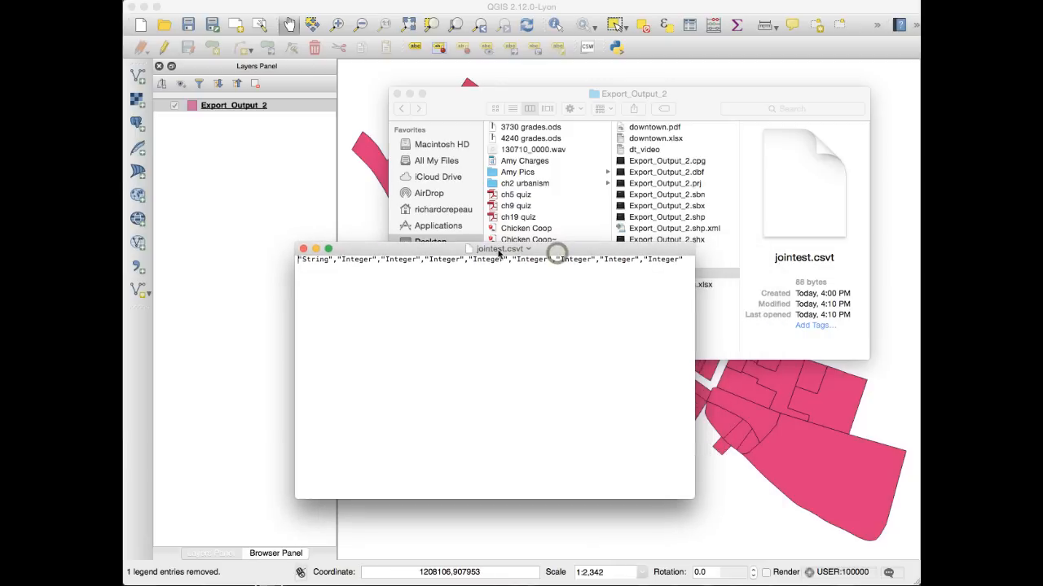
left_click(310, 260)
left_click(365, 261)
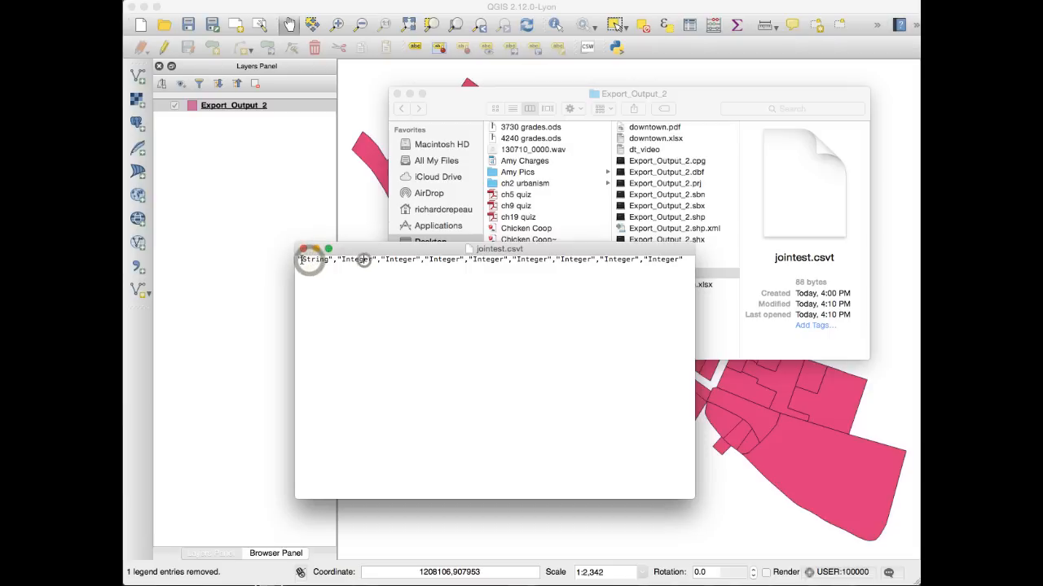
left_click(357, 262)
left_click(404, 261)
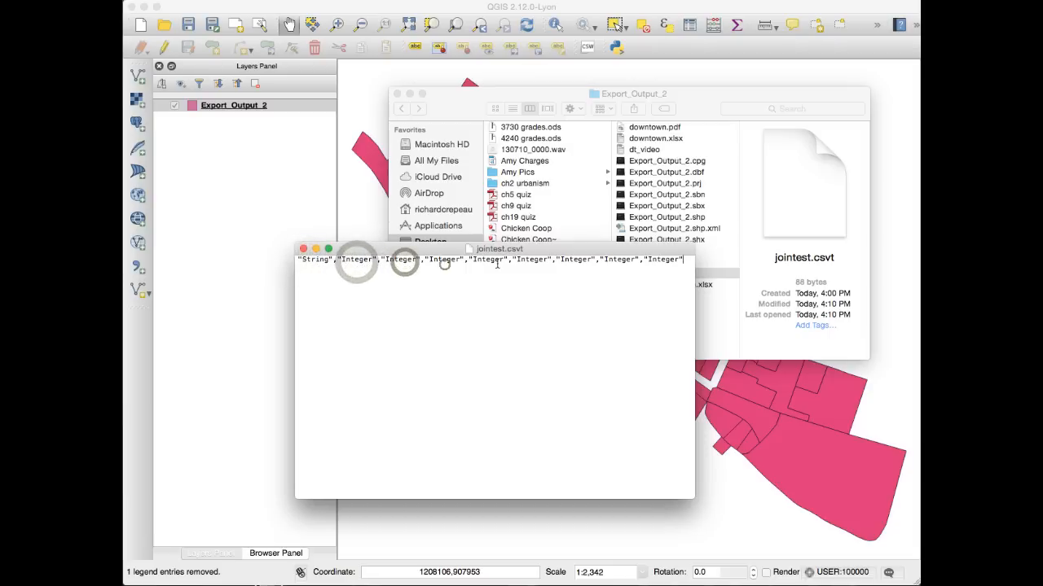
left_click(444, 261)
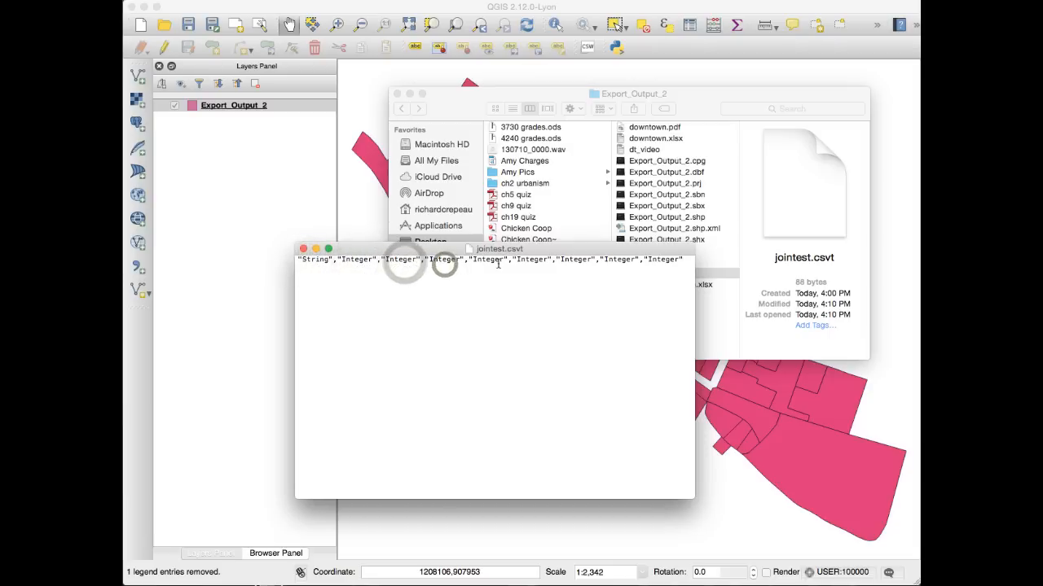
left_click(304, 250)
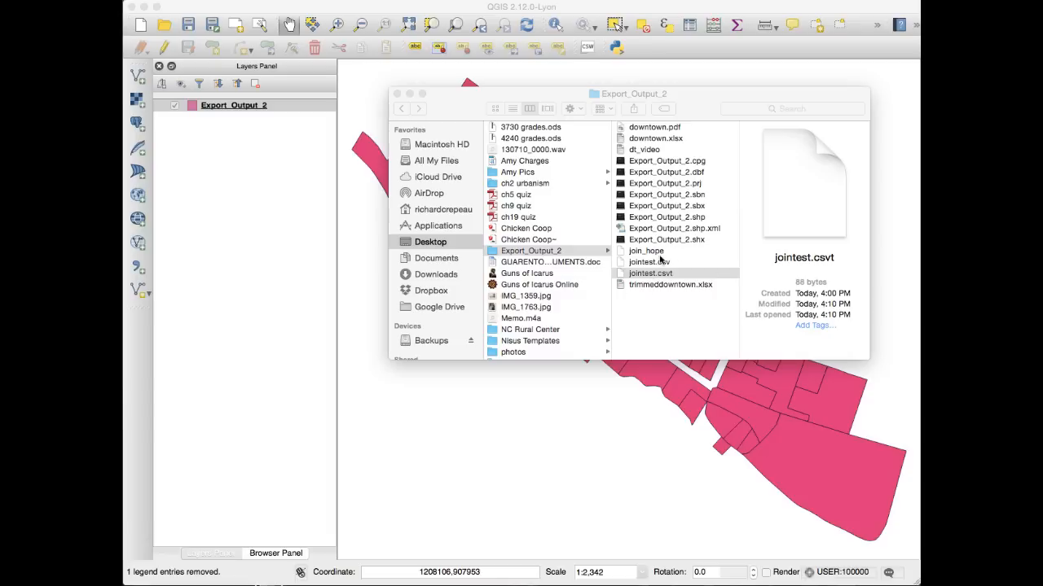
Compare the names and extensions of jointest.csv and jointest.csvt in the Export_Output_2 folder
left_click(643, 263)
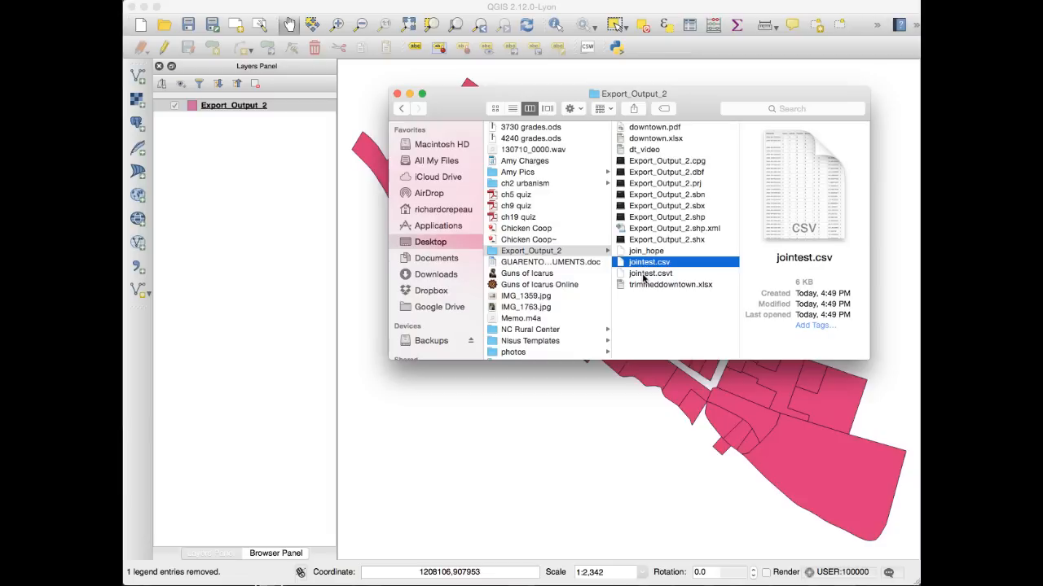
left_click(644, 277)
left_click(647, 263)
left_click(643, 276)
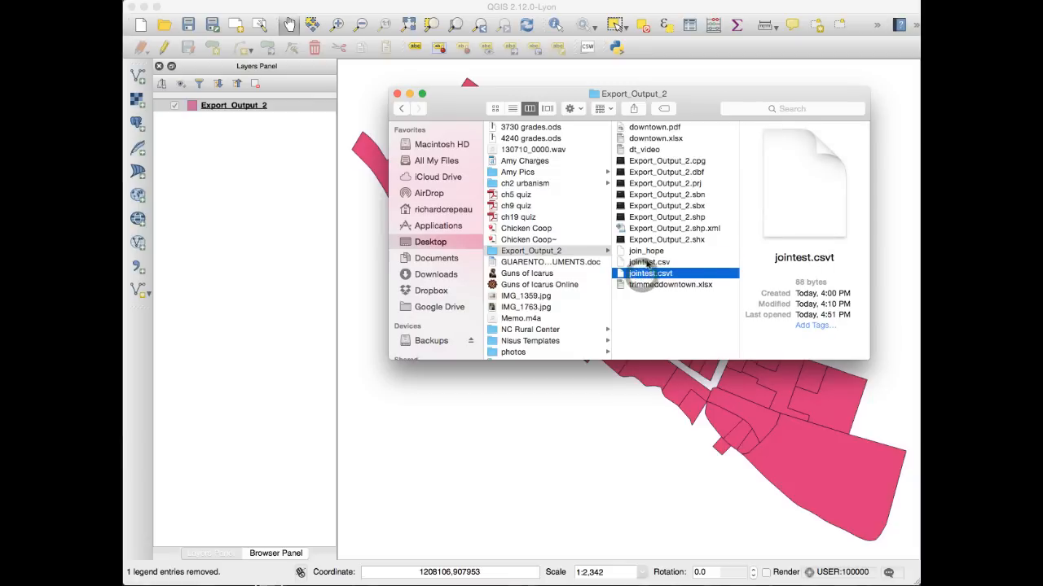
left_click(648, 263)
Go through the Export_Output_2 shapefile components from .cpg to .shx and compare their shared base name with the jointest.csv and jointest.csvt pair
left_click(677, 217)
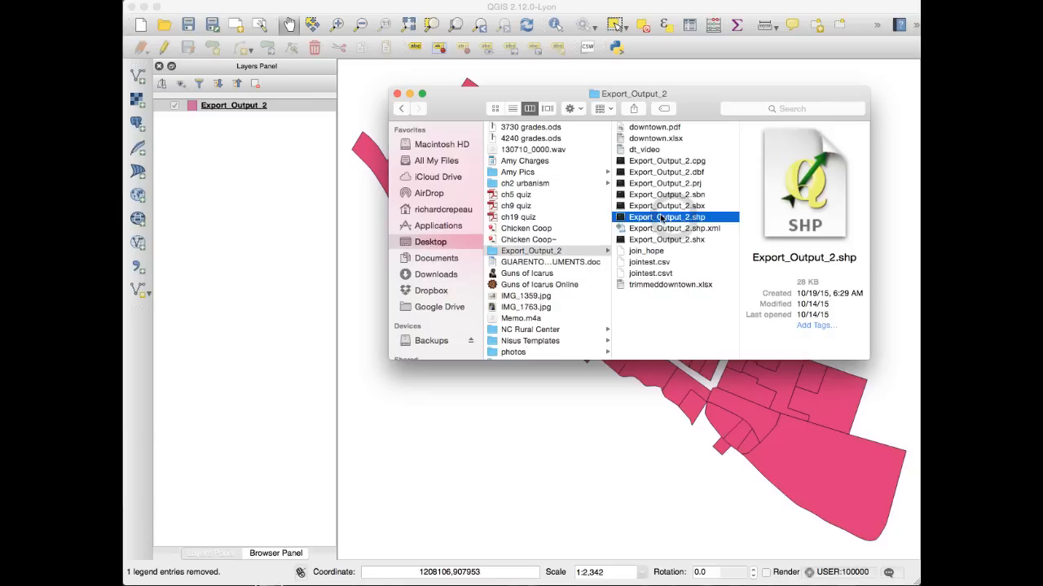
left_click(639, 160)
left_click(641, 172)
left_click(643, 184)
left_click(647, 196)
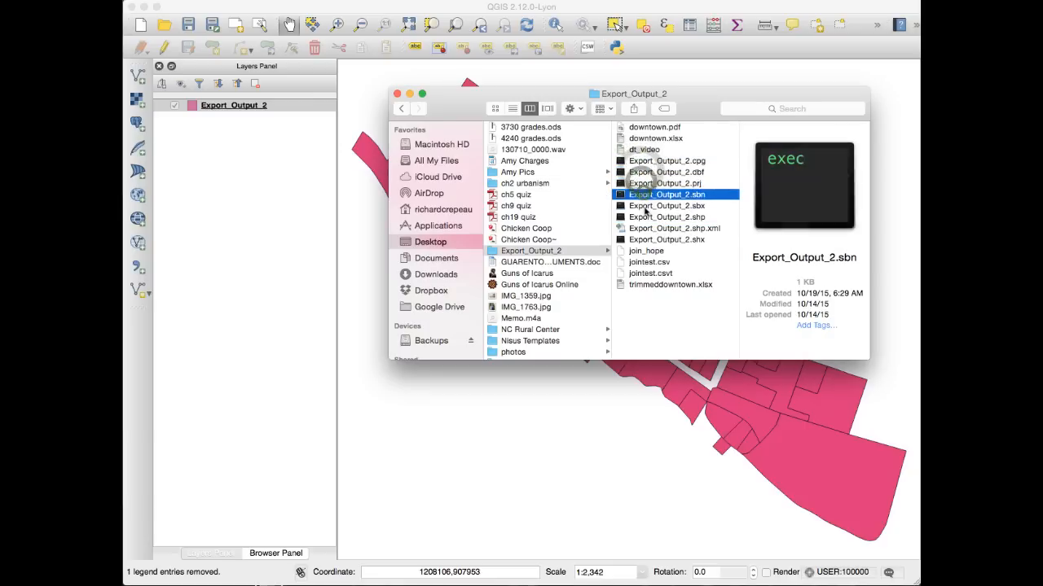
left_click(650, 206)
left_click(651, 229)
left_click(652, 239)
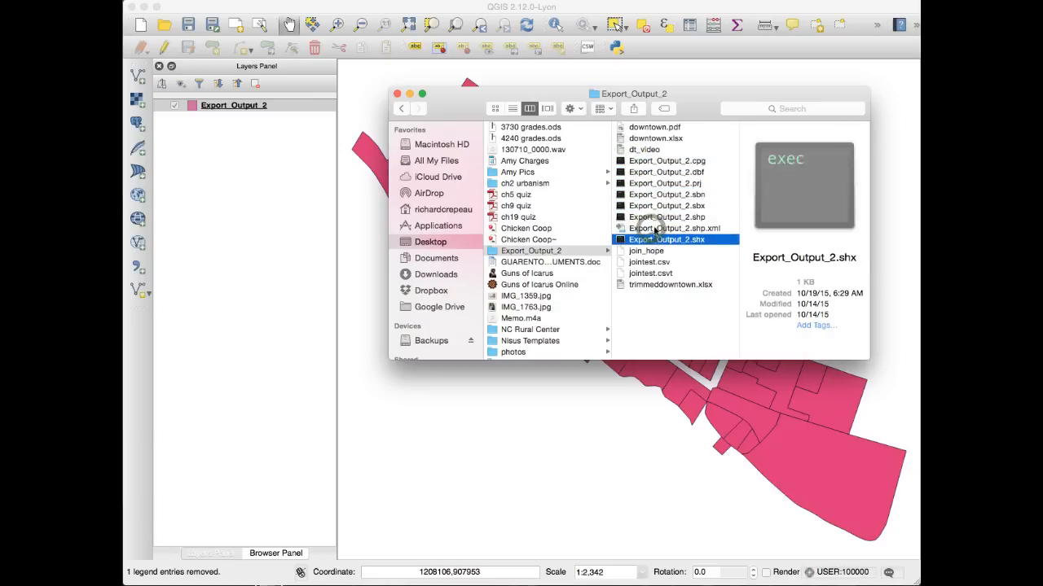
left_click(656, 218)
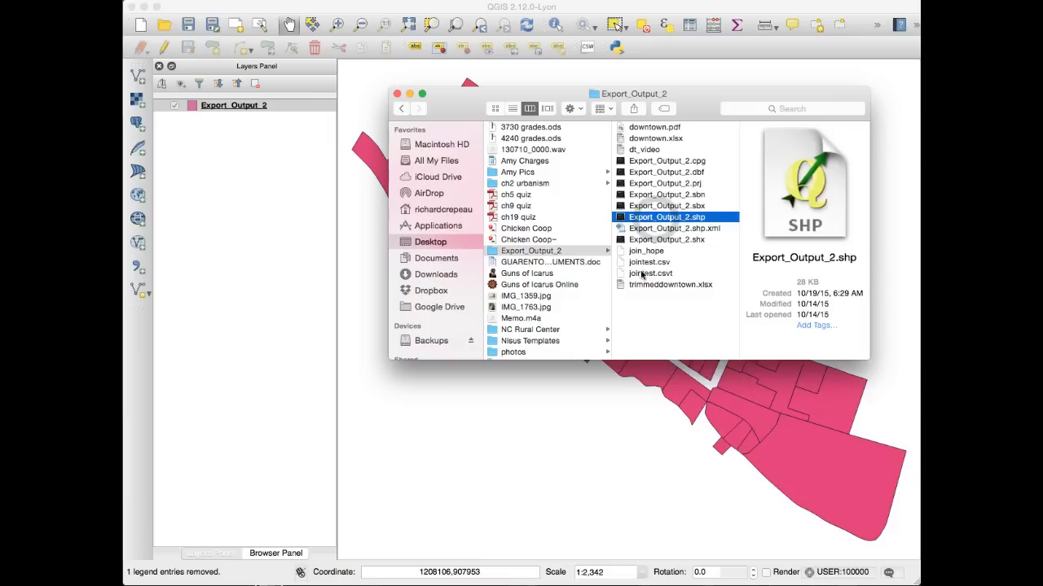
left_click(644, 263)
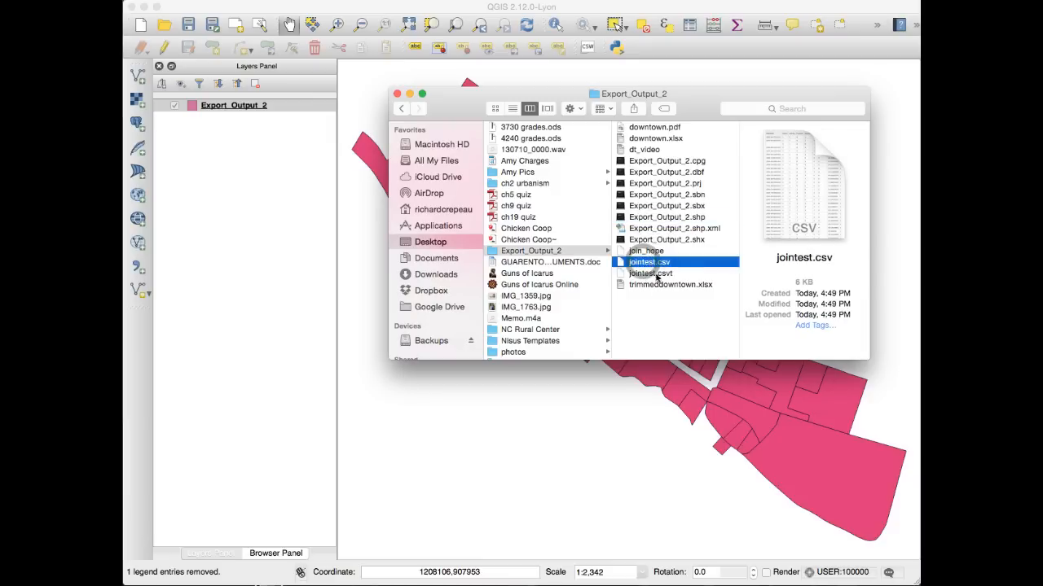
left_click(644, 273)
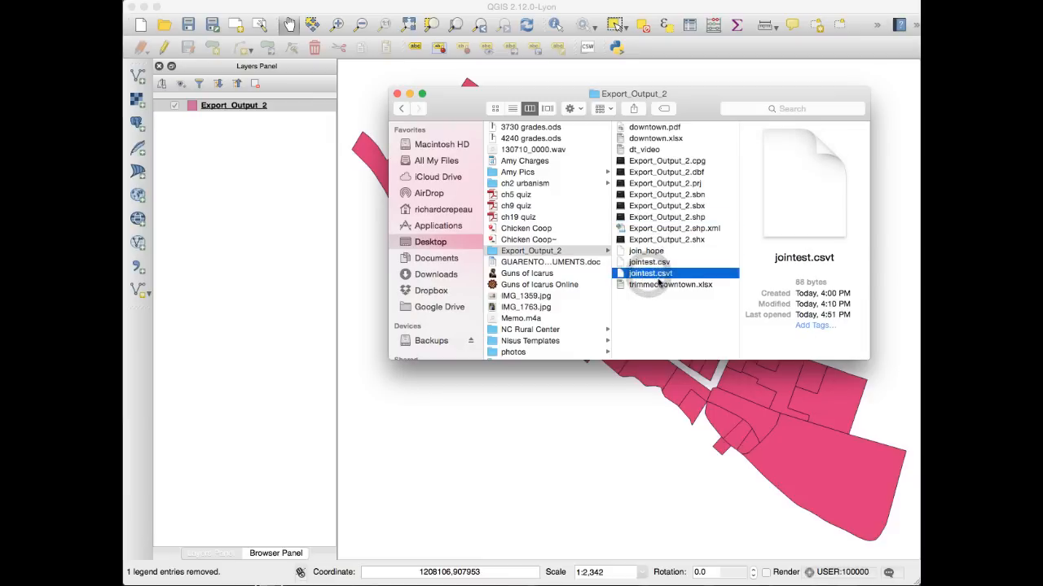
left_click(653, 263)
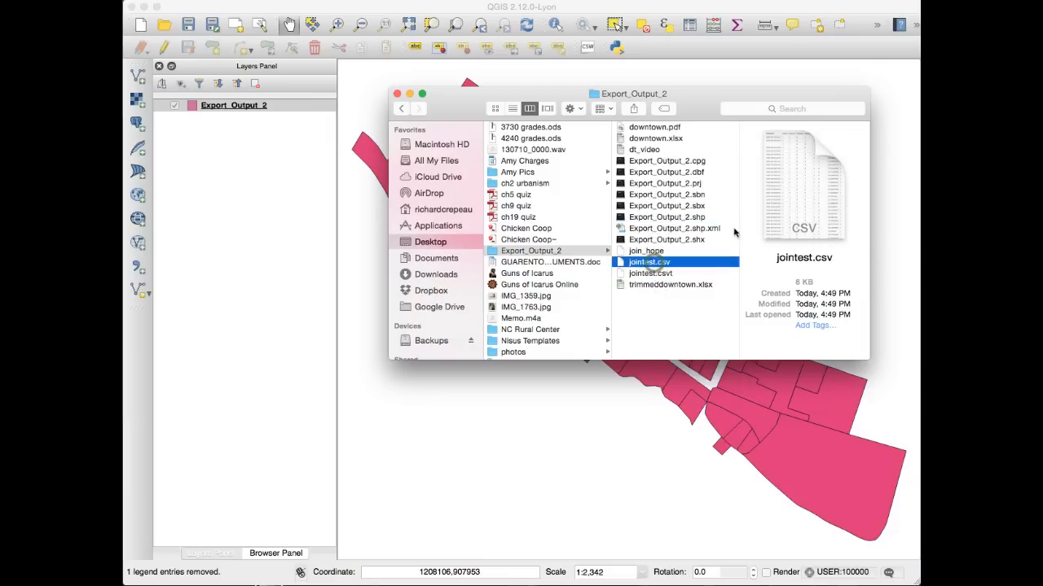
Compare jointest.csv with its jointest.csvt companion and the Export_Output_2.shp file in the Export_Output_2 folder, and close the Finder window
left_click(657, 218)
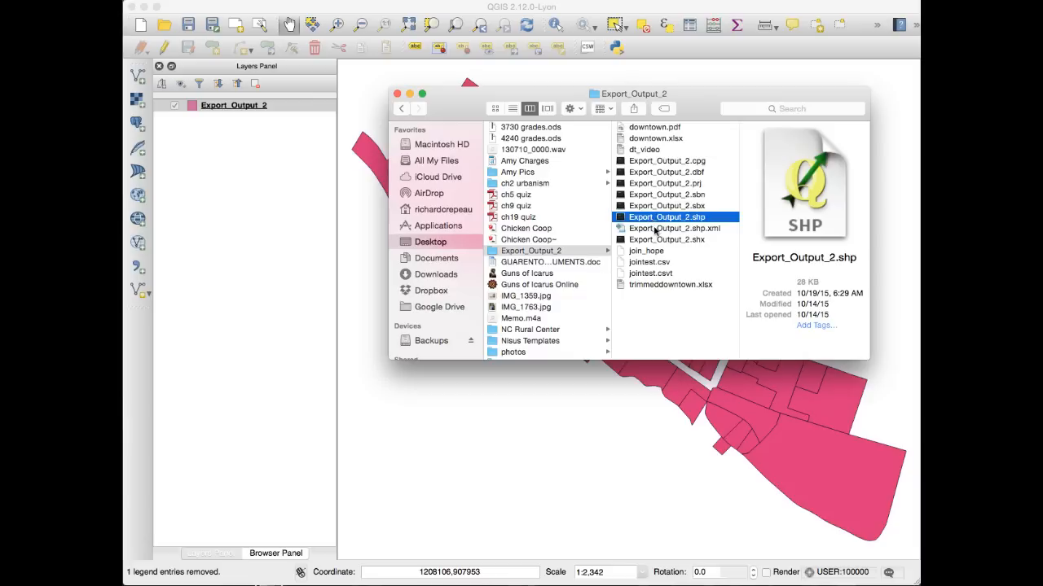
left_click(648, 263)
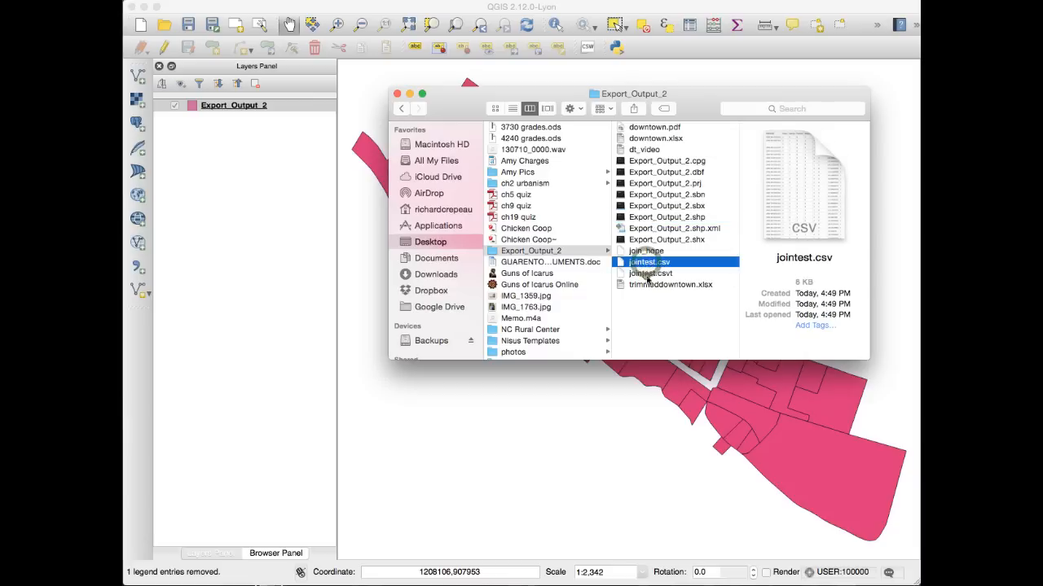
left_click(648, 274)
left_click(643, 263)
left_click(641, 276)
left_click(643, 263)
left_click(641, 272)
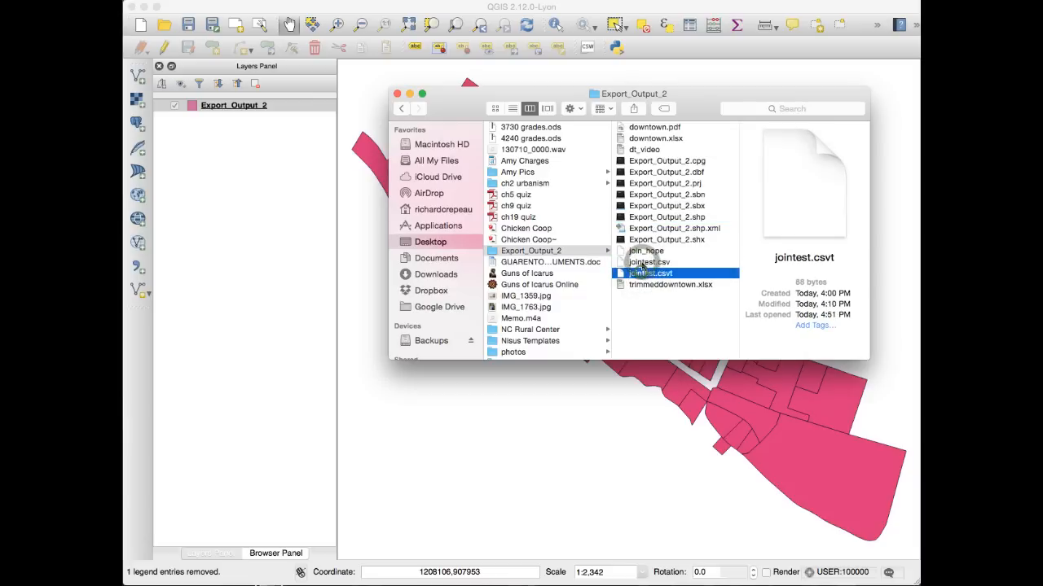
left_click(643, 262)
left_click(641, 273)
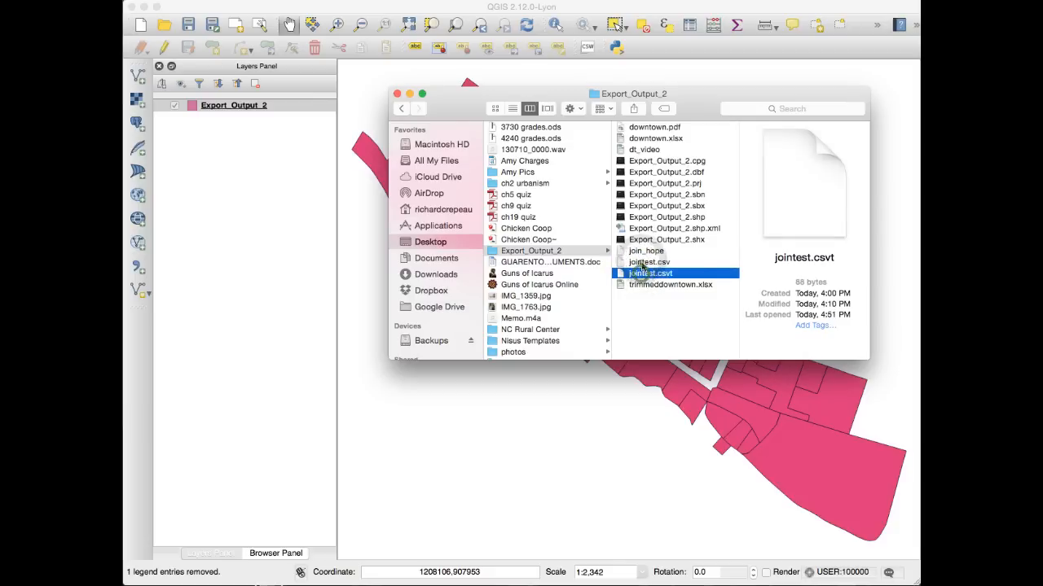
left_click(643, 262)
left_click(641, 273)
left_click(643, 262)
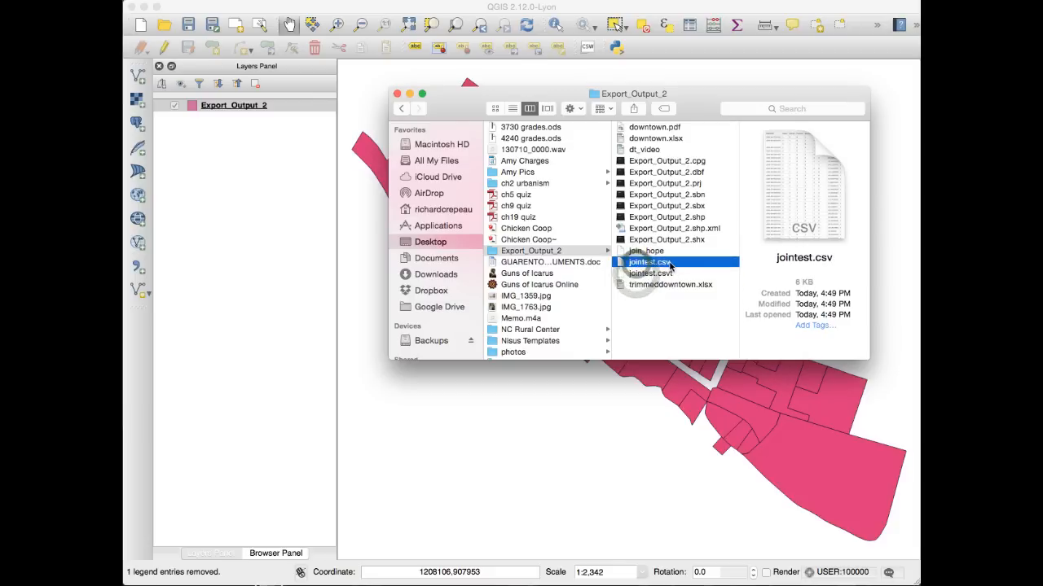
left_click(664, 273)
left_click(675, 263)
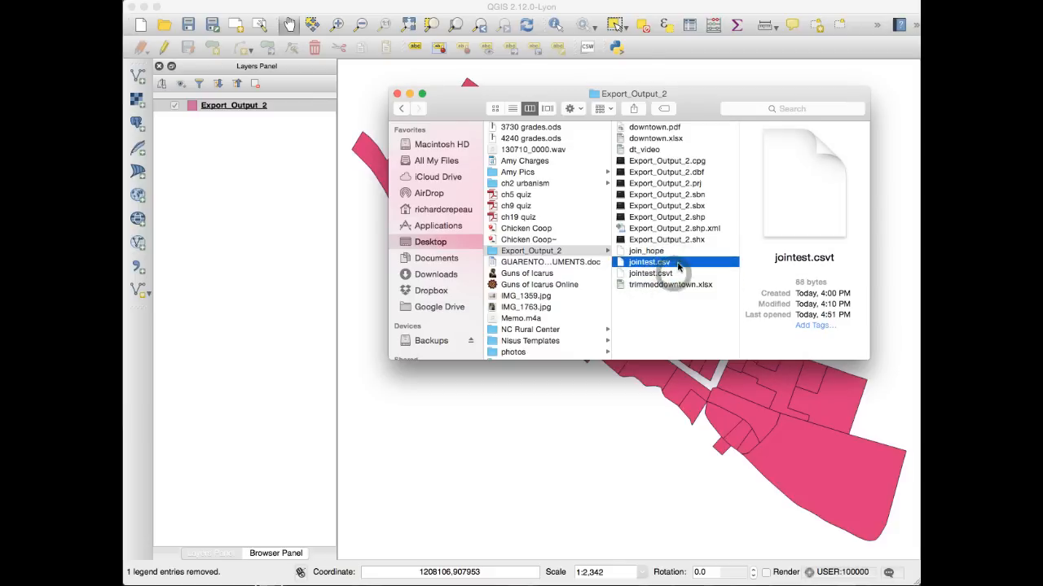
left_click(676, 272)
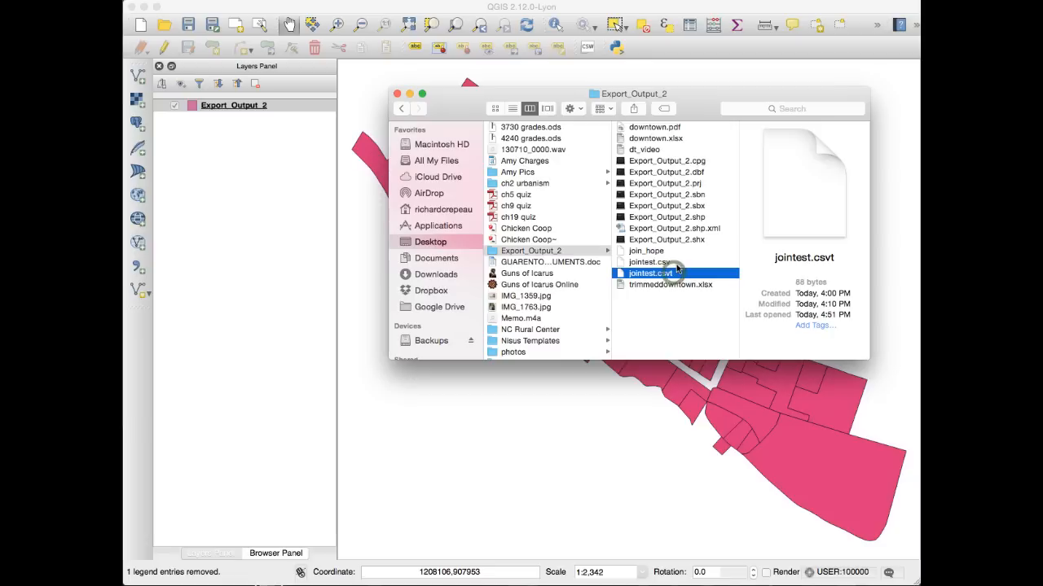
left_click(676, 263)
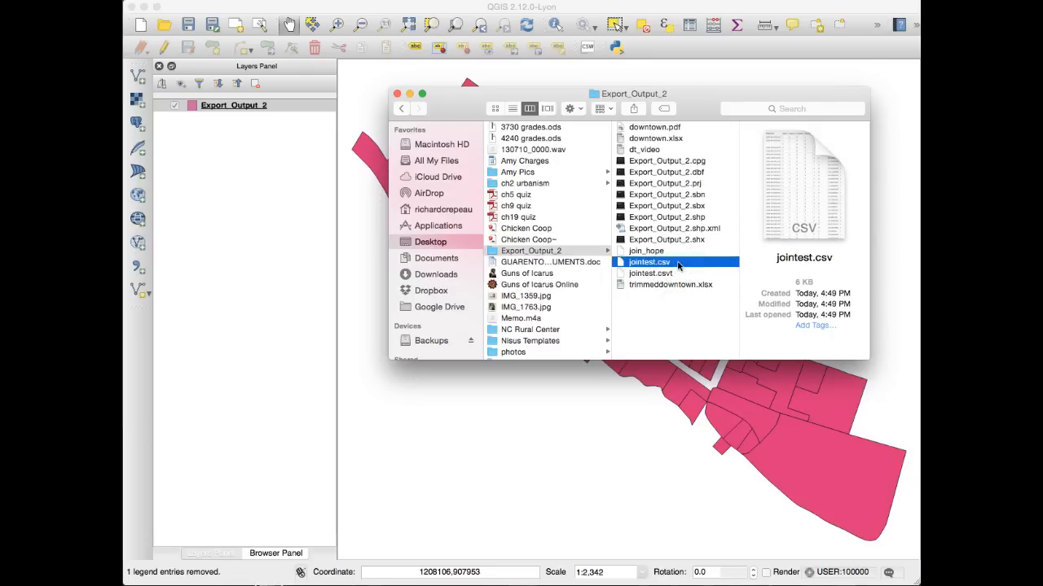
left_click(398, 95)
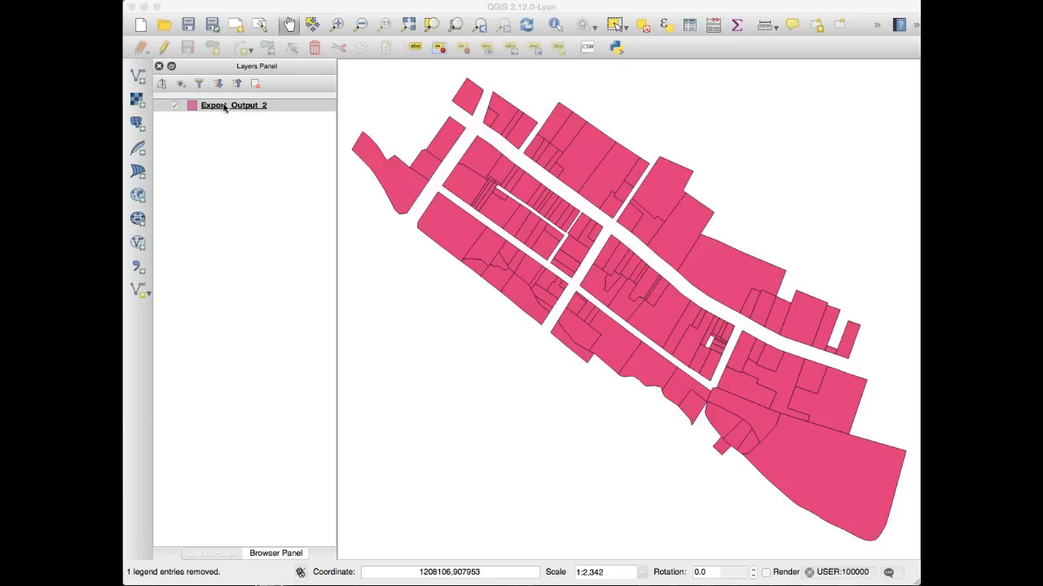
Try to load jointest.csv from the Export_Output_2 folder as the source of a delimited text layer
left_click(138, 268)
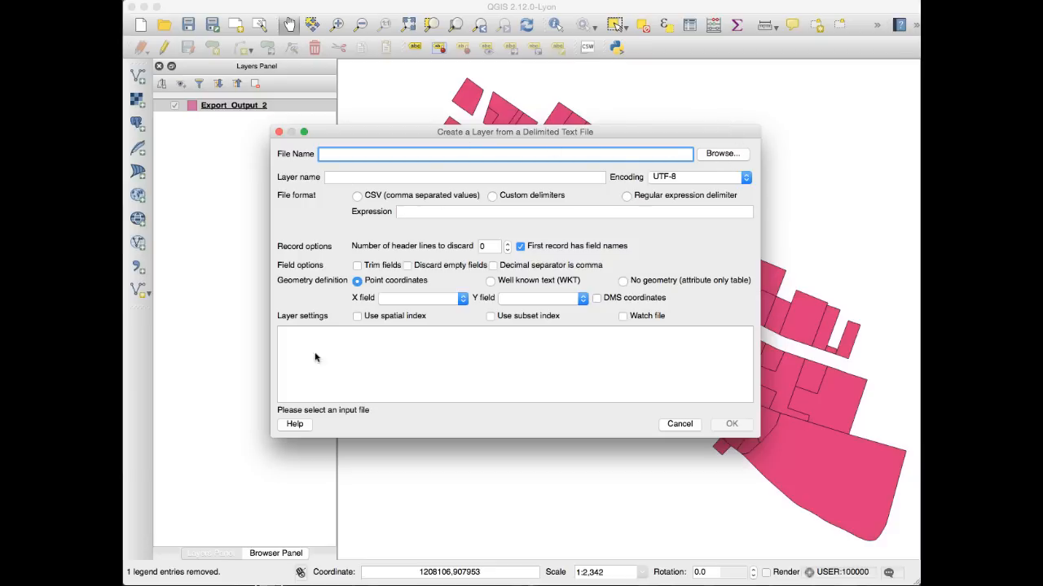
left_click(677, 425)
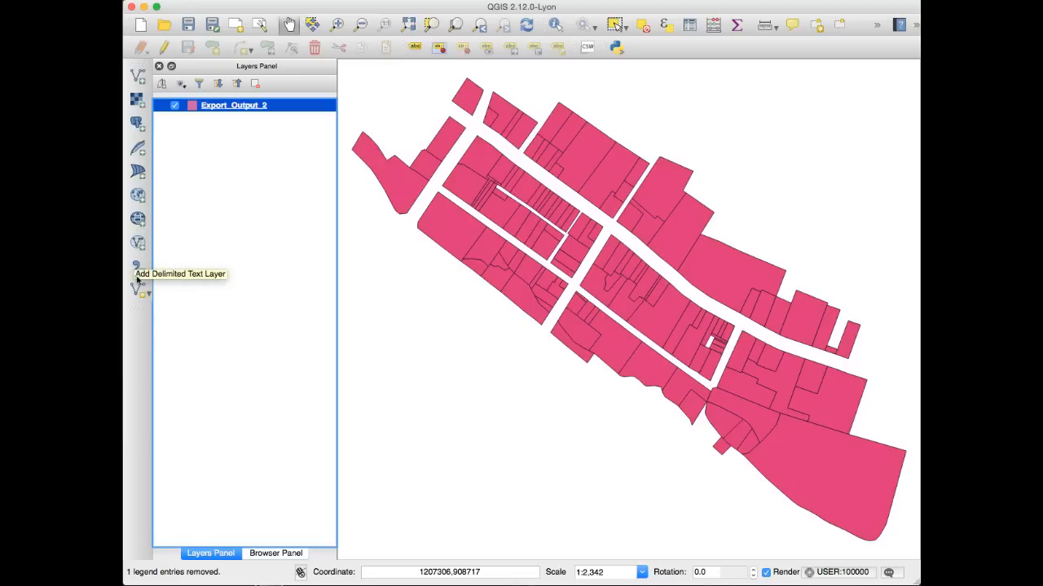
left_click(140, 266)
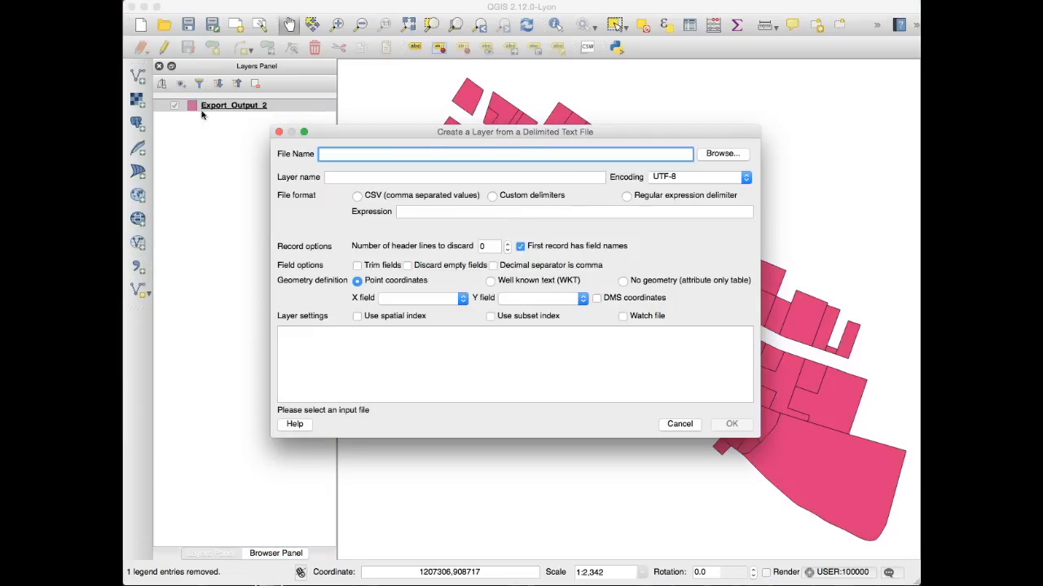
left_click(723, 154)
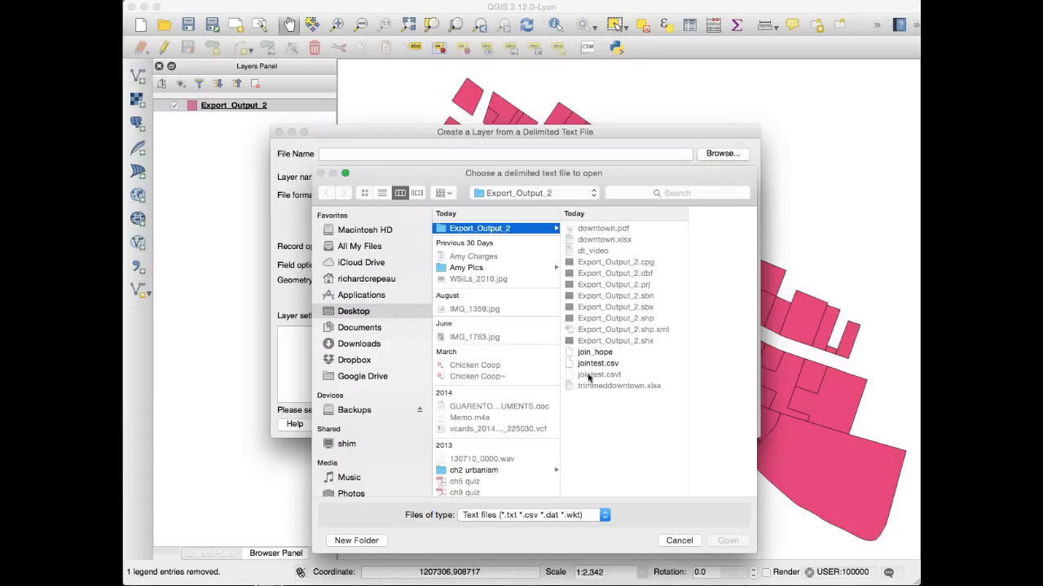
left_click(592, 366)
left_click(729, 543)
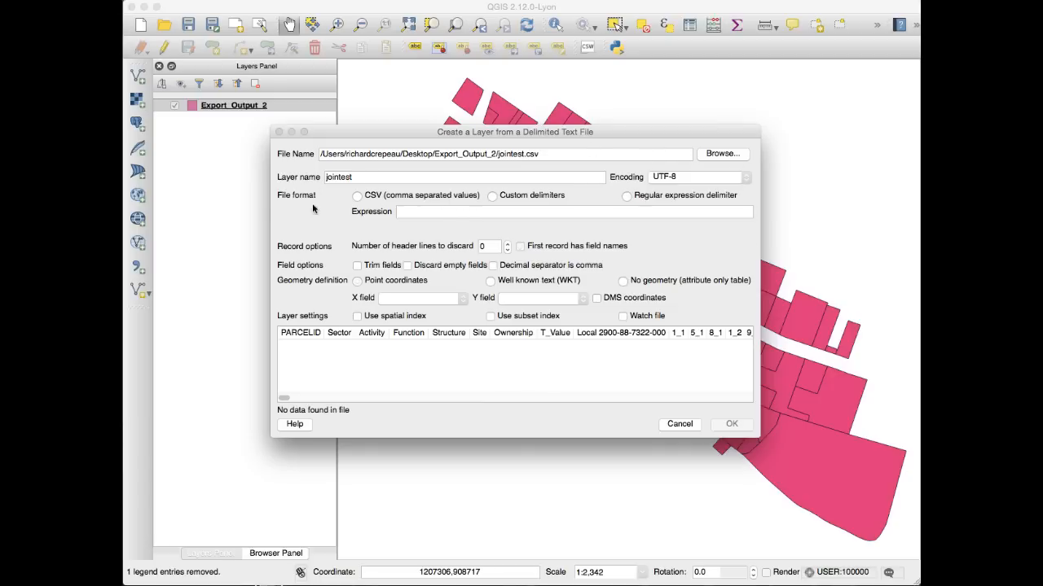
Try to import jointest in CSV format with no geometry, check the sample data preview, and cancel the delimited text import
left_click(358, 197)
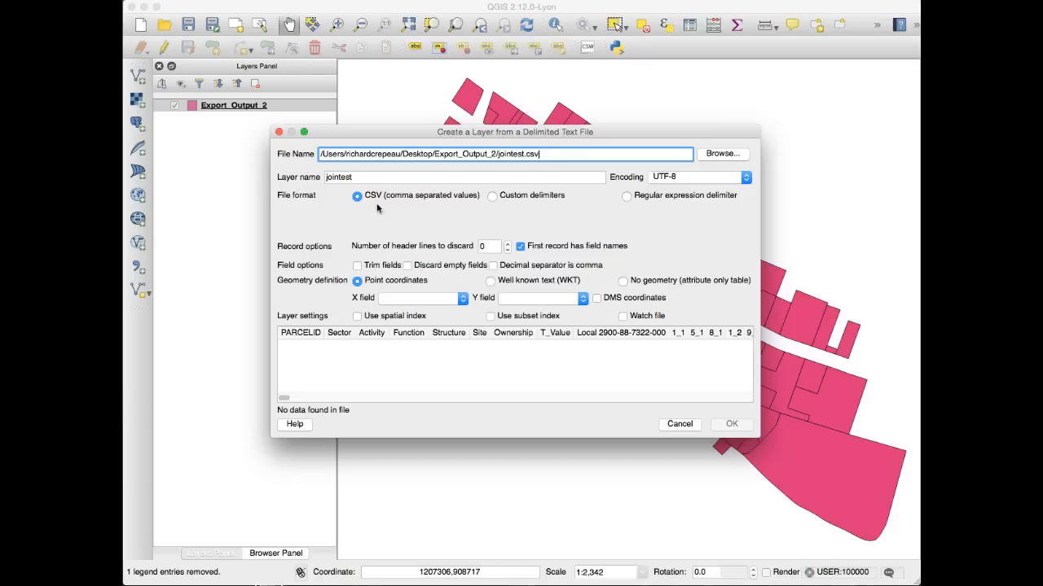
left_click(658, 283)
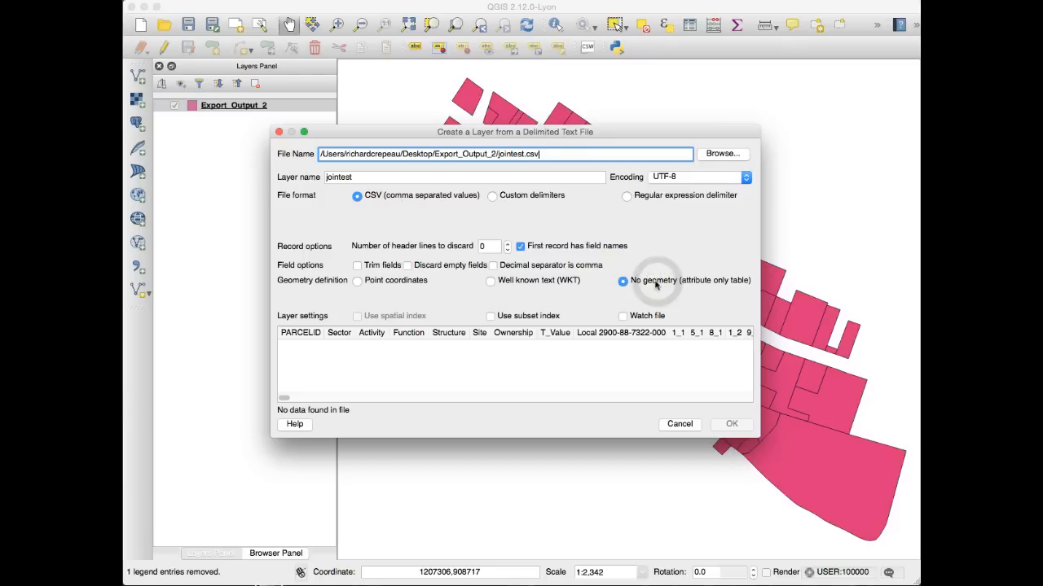
left_click(358, 361)
left_click(607, 373)
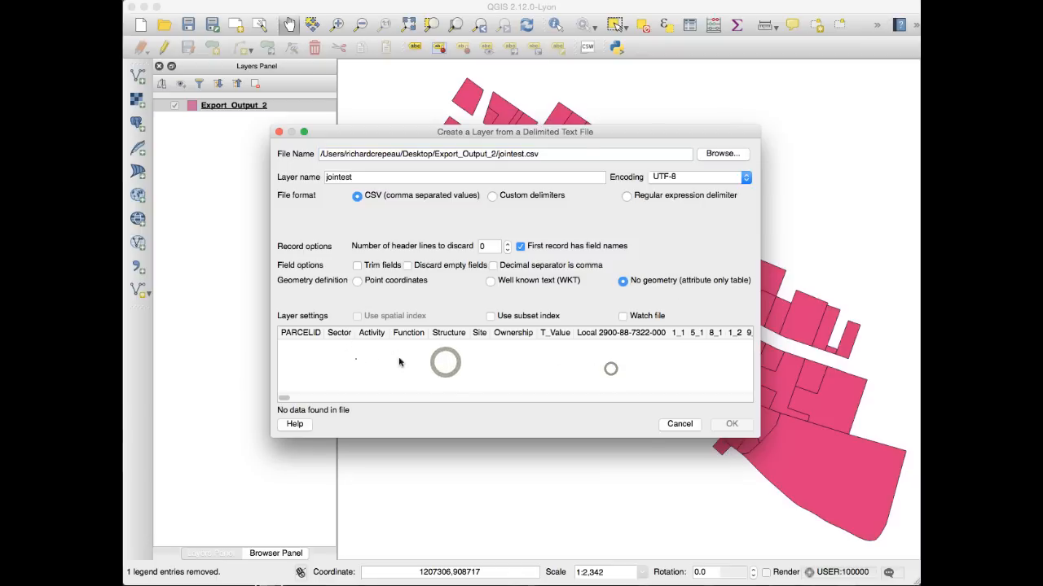
left_click(355, 359)
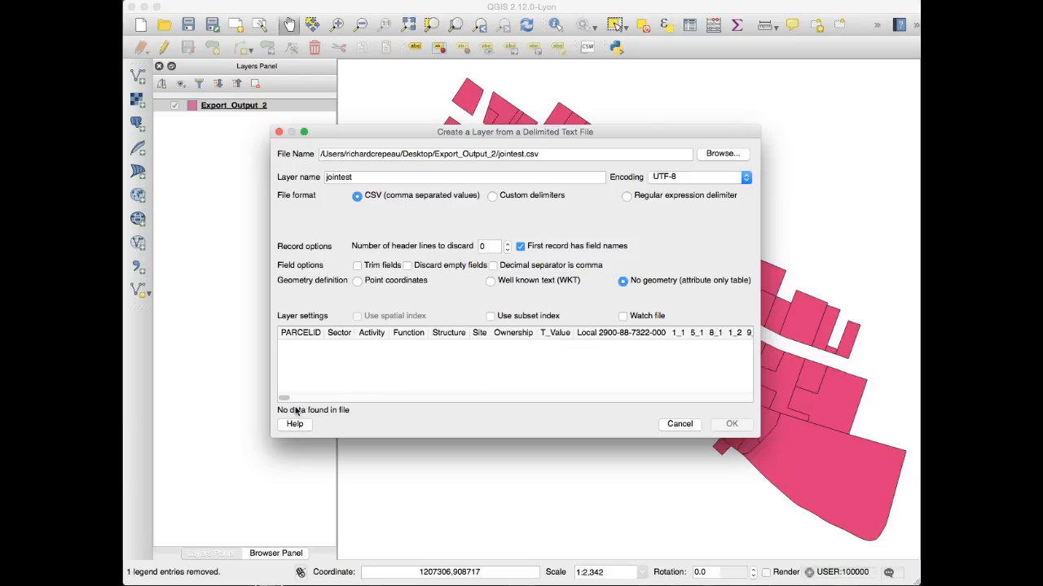
left_click(295, 407)
left_click(372, 371)
left_click(740, 424)
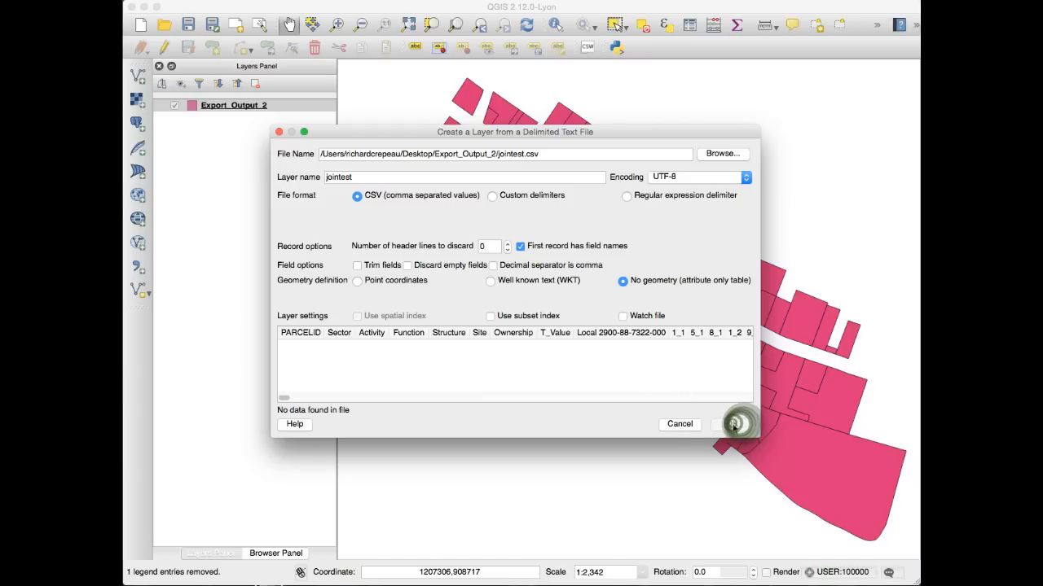
left_click(686, 424)
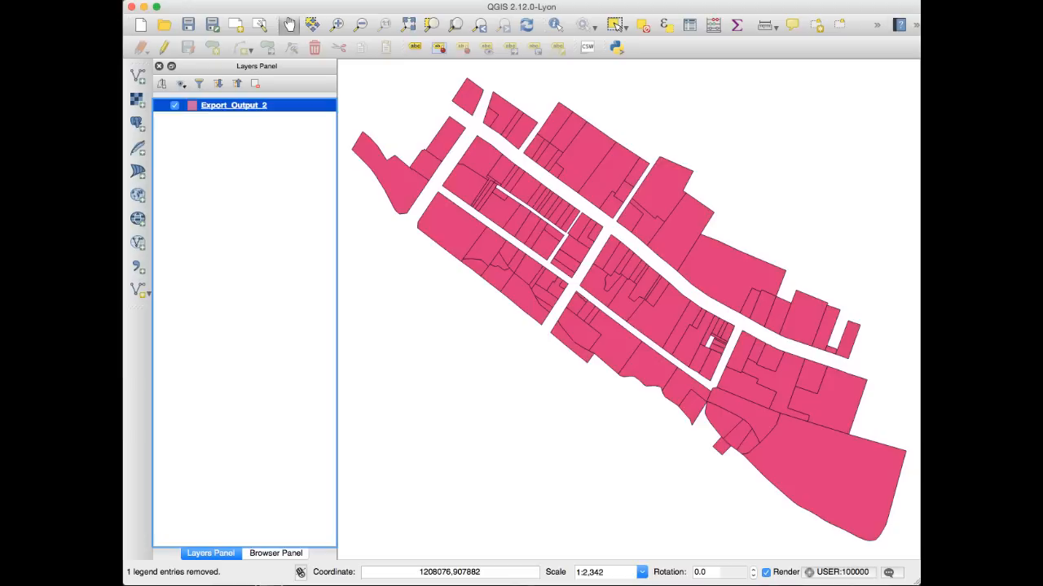
Add jointest.csv from the Desktop's Export_Output_2 folder in Finder directly to the QGIS layer list, and select the new layer
left_click(269, 584)
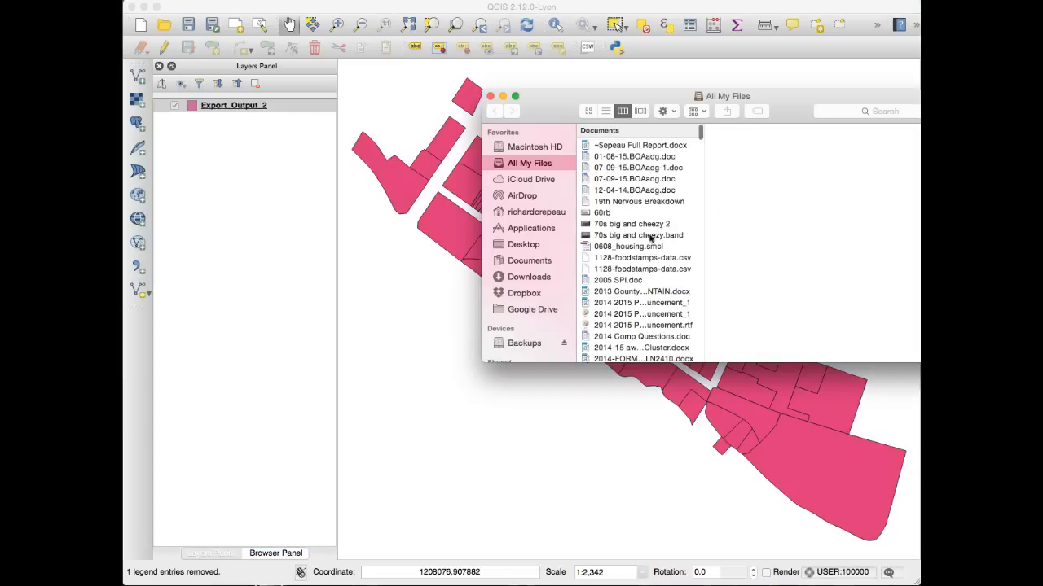
left_click_drag(548, 110, 542, 90)
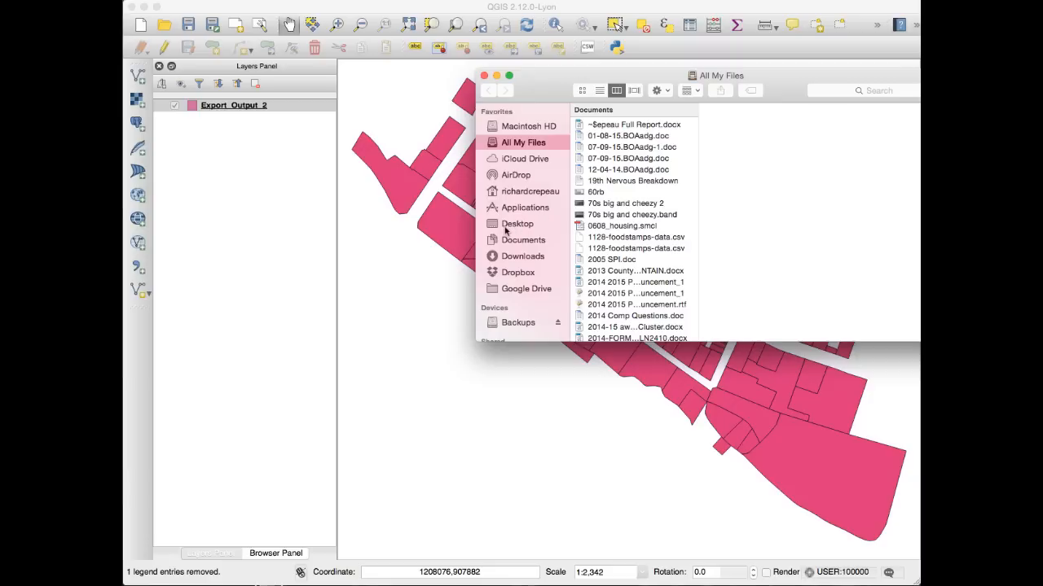
left_click(517, 226)
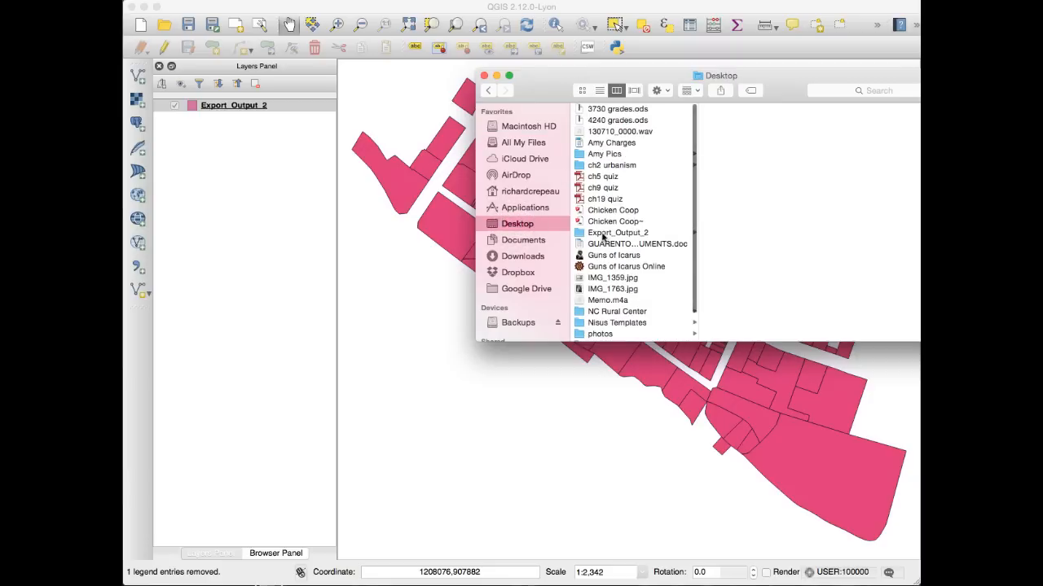
left_click(605, 234)
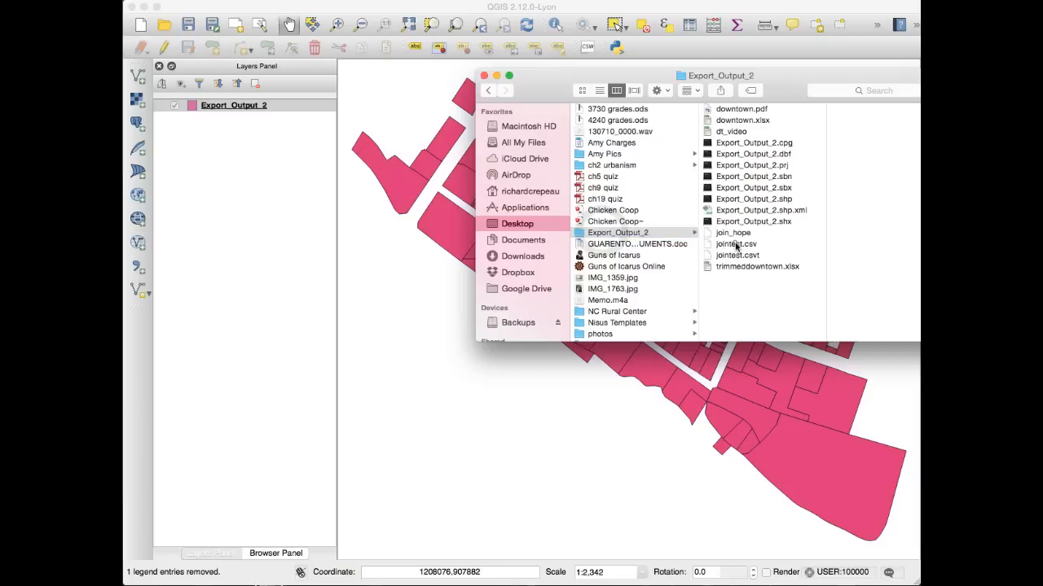
left_click(735, 244)
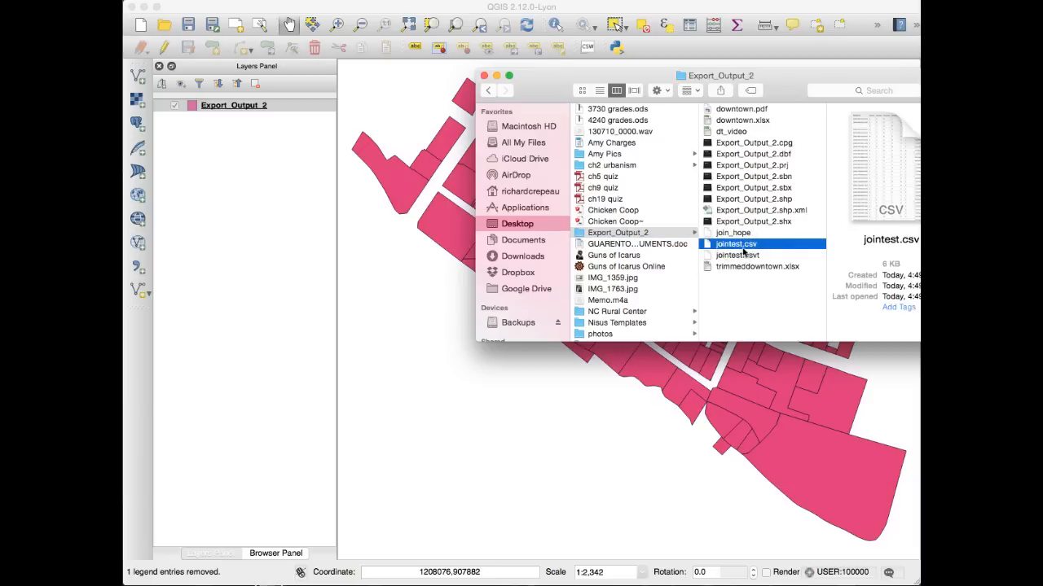
left_click_drag(730, 247, 261, 131)
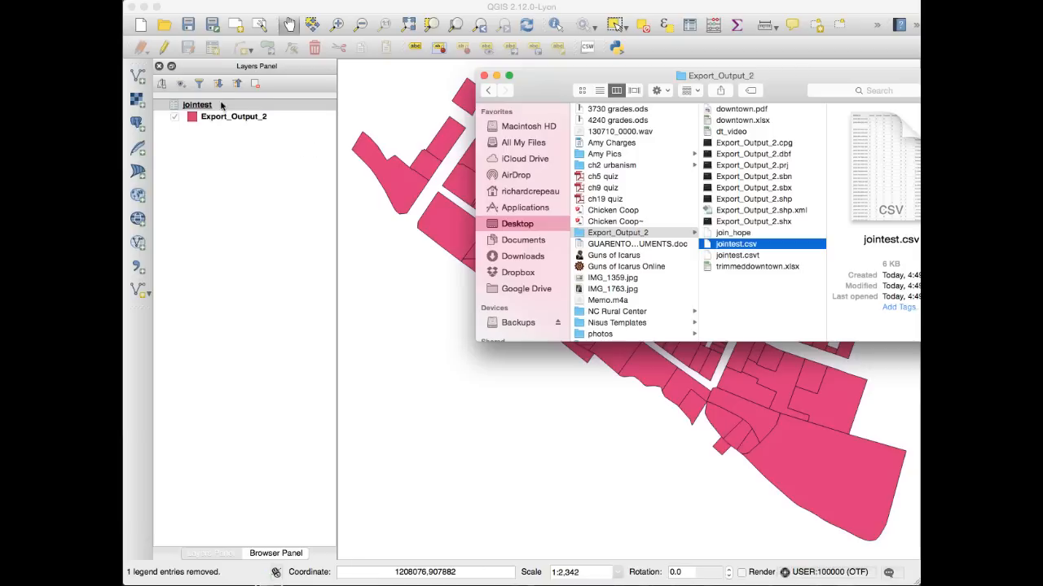
left_click(236, 107)
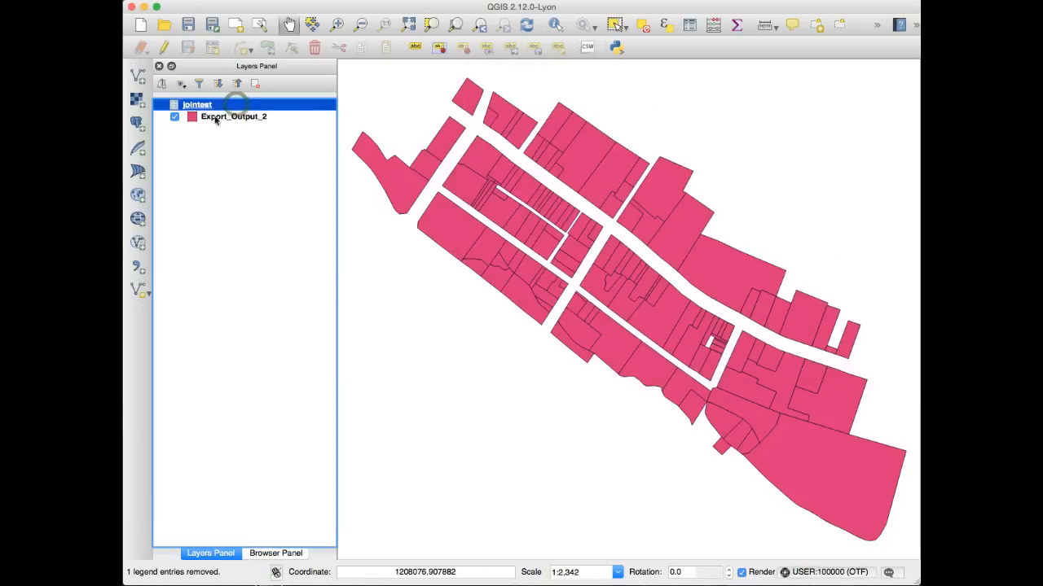
Return to Finder to check the jointest.csvt file beside jointest.csv, and close the Finder window
left_click(929, 248)
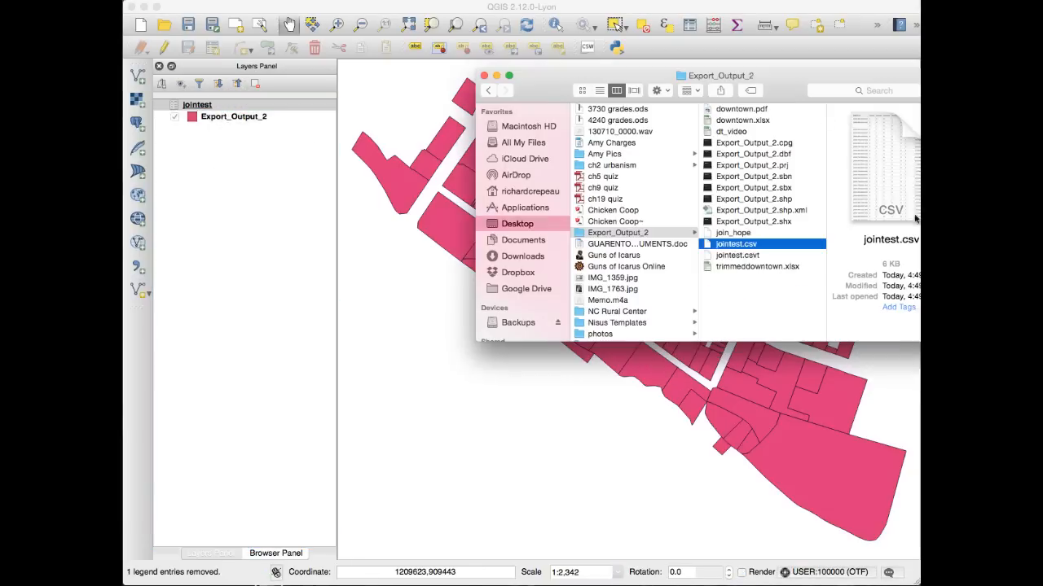
left_click_drag(780, 90, 693, 92)
left_click(650, 256)
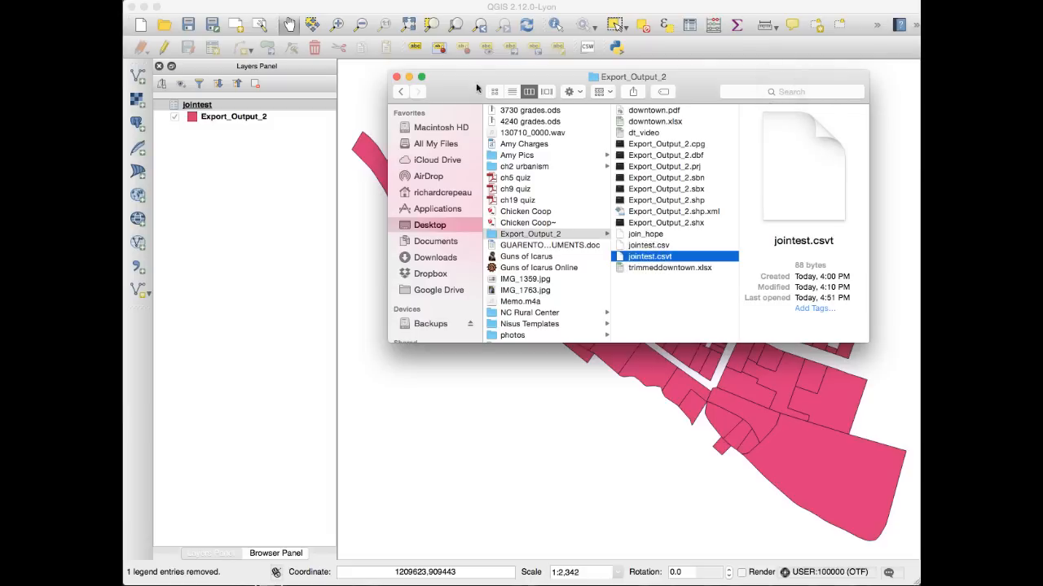
left_click(396, 77)
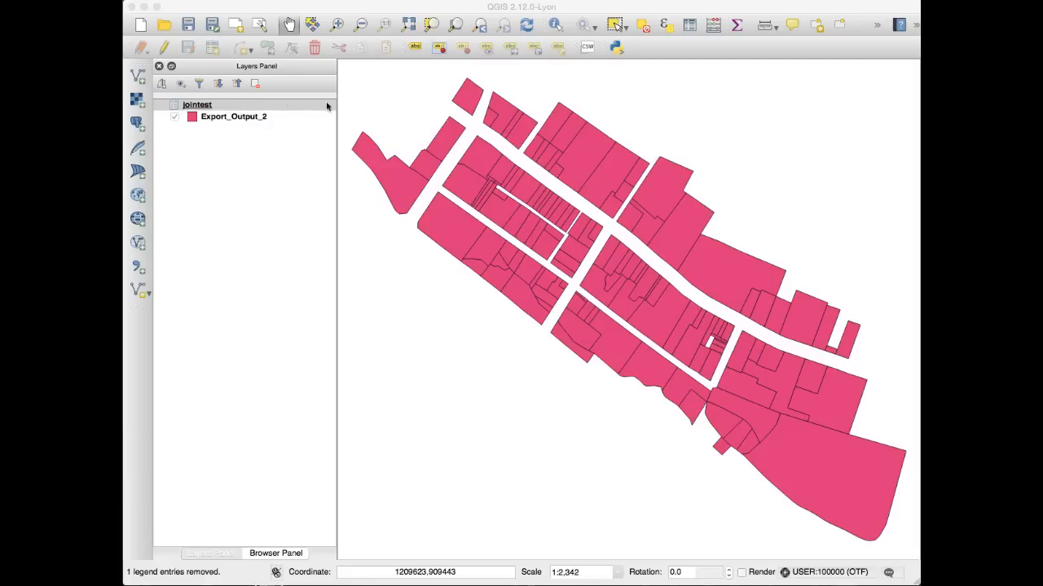
Open the jointest layer's attribute table and examine how the values in the first Sector rows are aligned and typed
right_click(203, 107)
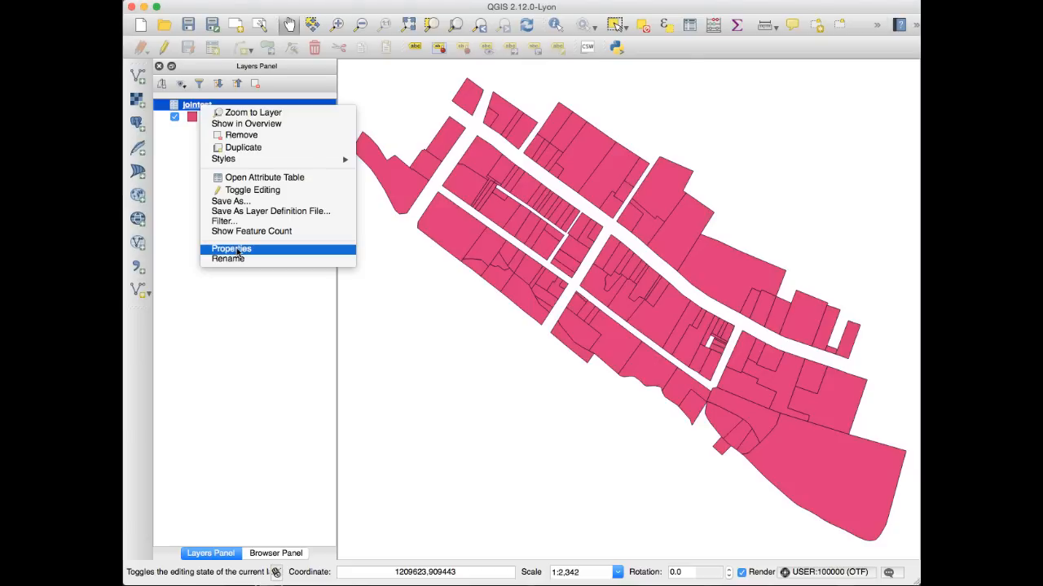
left_click(232, 249)
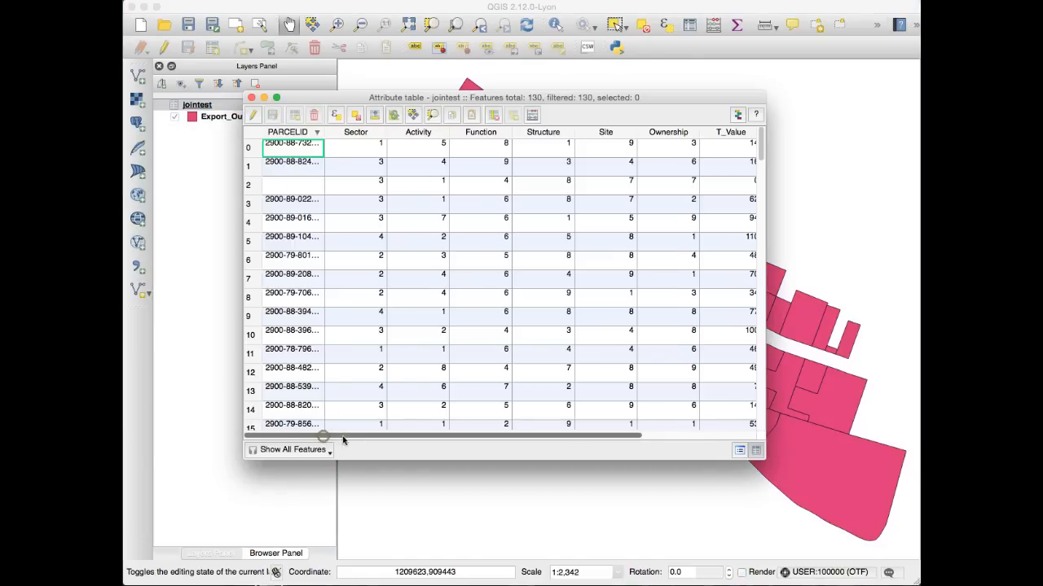
mouse_move(324, 436)
left_mouse_down()
mouse_move(511, 437)
mouse_move(323, 434)
left_mouse_up()
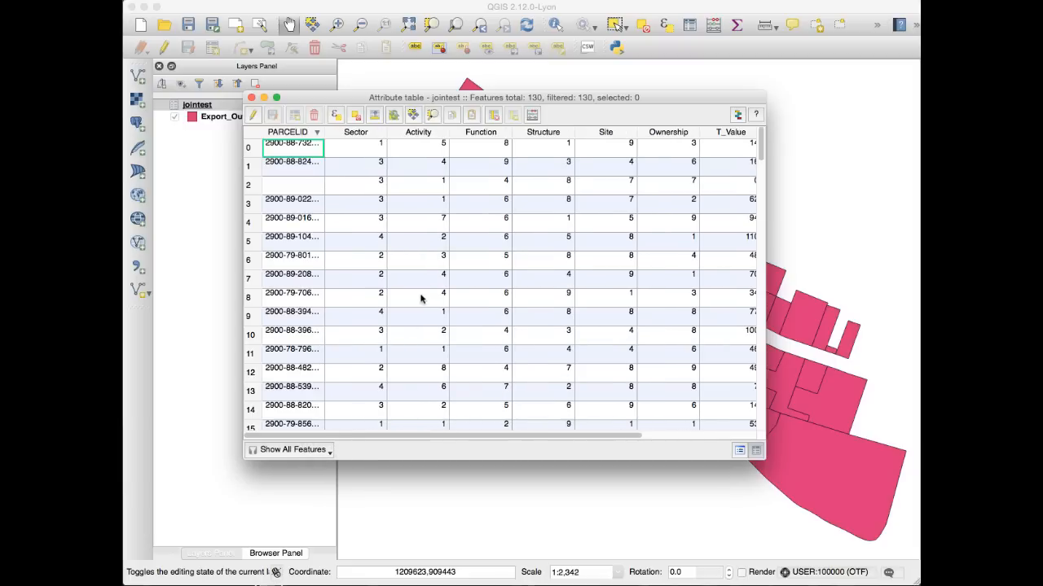
left_click(376, 148)
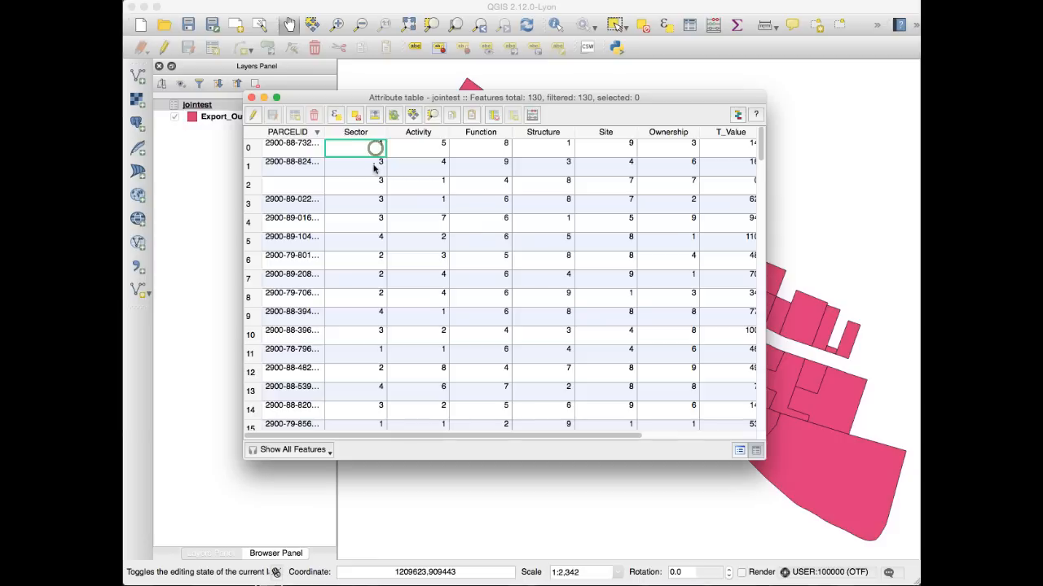
left_click(373, 162)
left_click(371, 184)
left_click(367, 203)
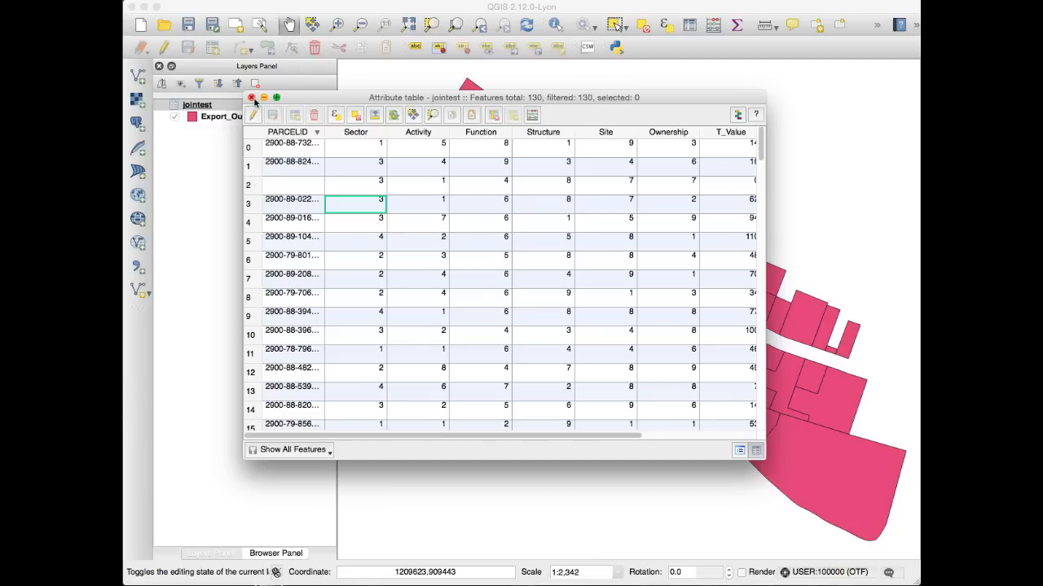
Close the jointest table, open the Export_Output_2 attribute table to check its PARCELID field, sort by that field, and close the table
left_click(253, 97)
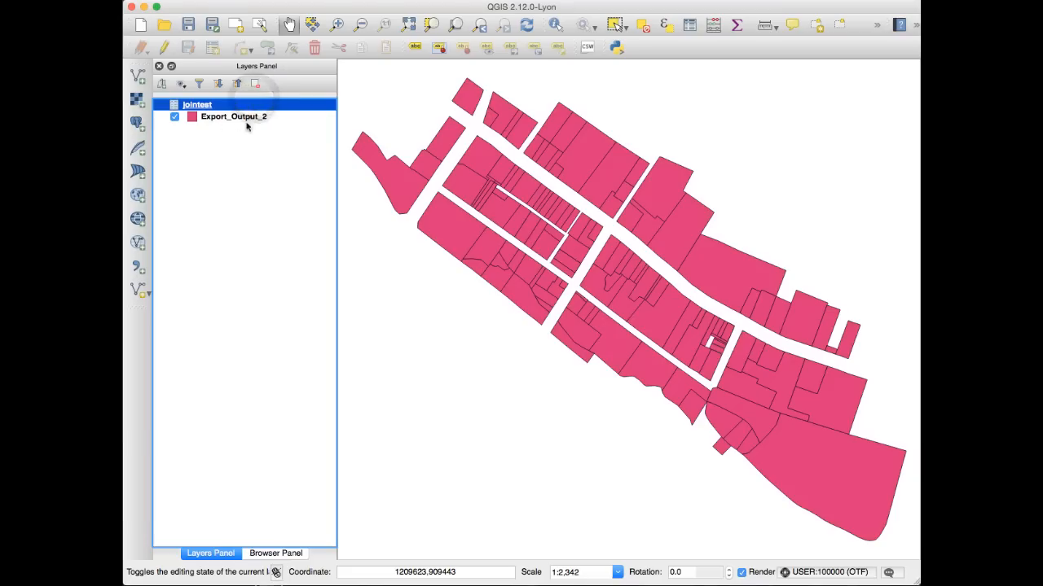
left_click(240, 120)
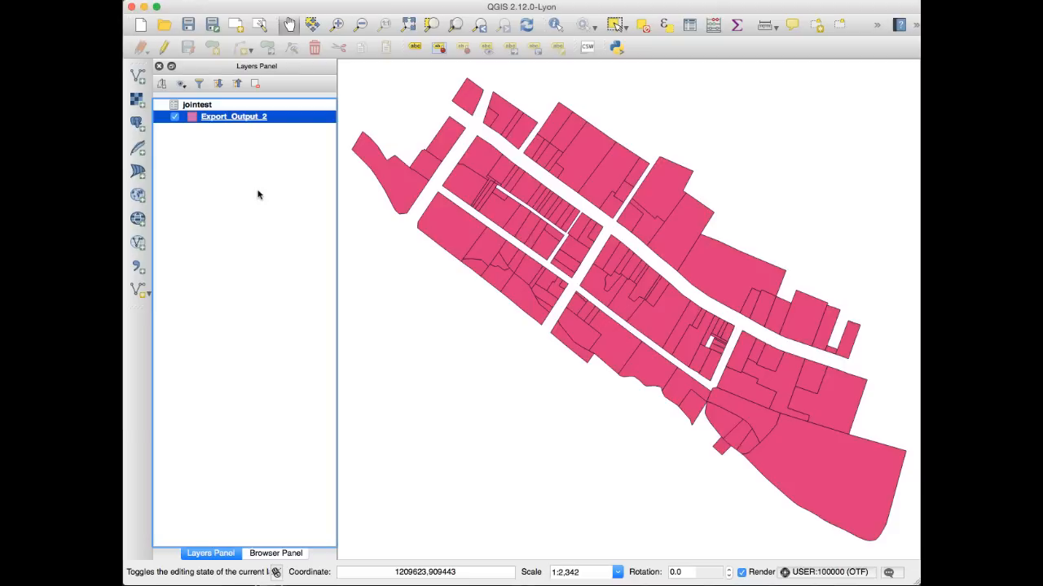
right_click(241, 121)
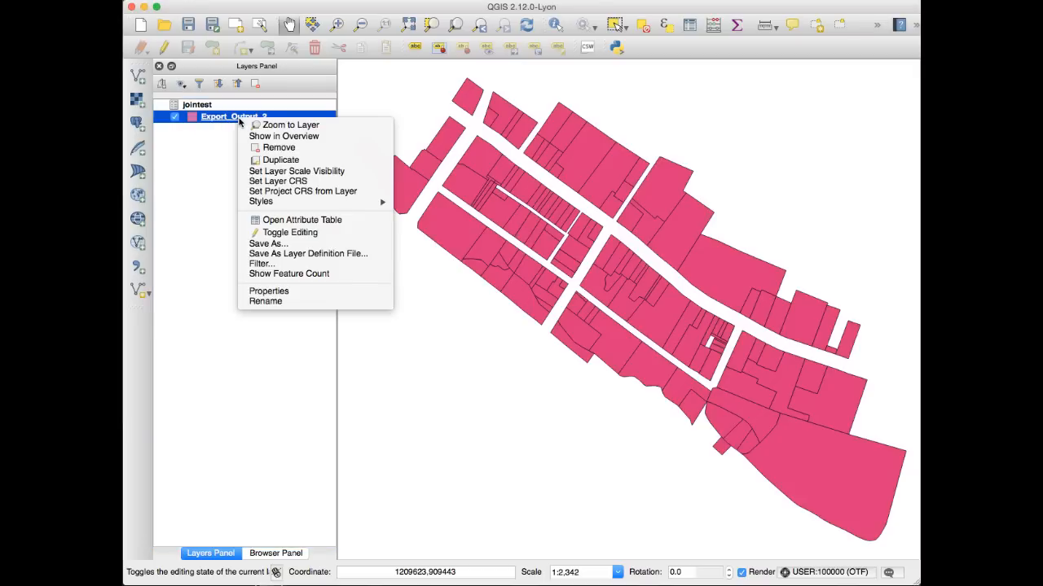
left_click(313, 219)
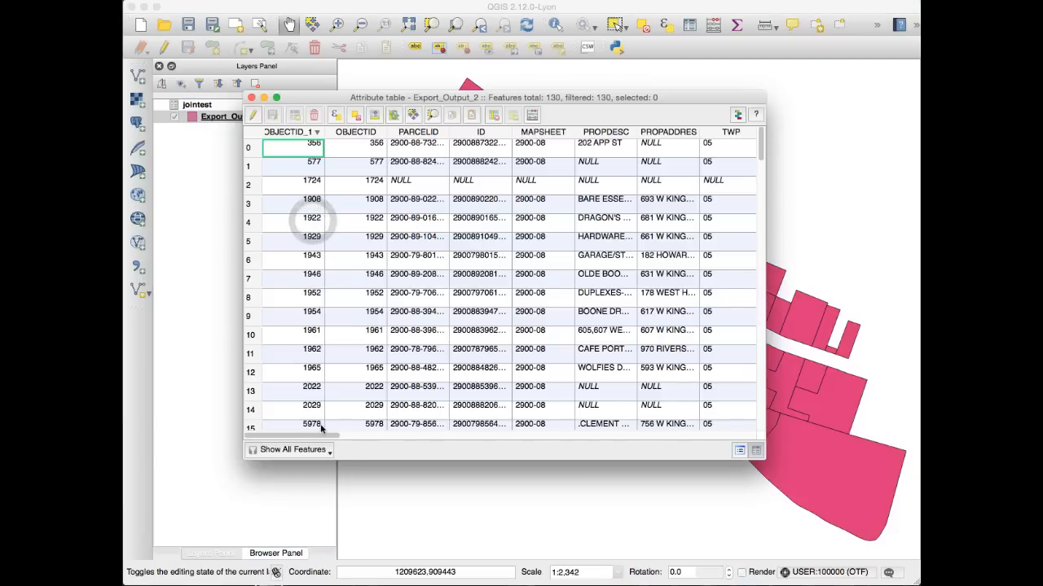
left_click_drag(317, 434, 289, 440)
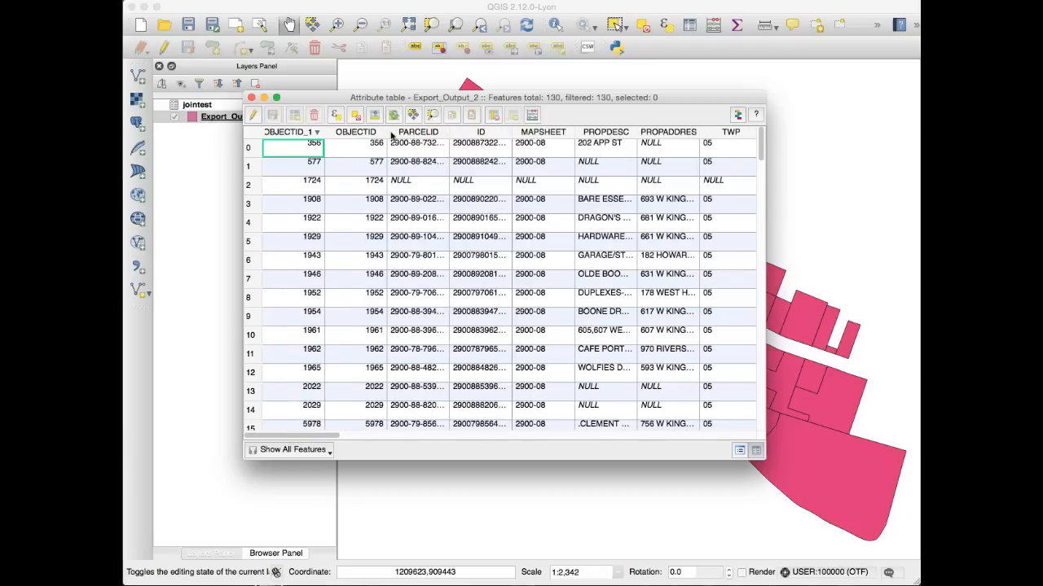
left_click(425, 133)
left_click(414, 132)
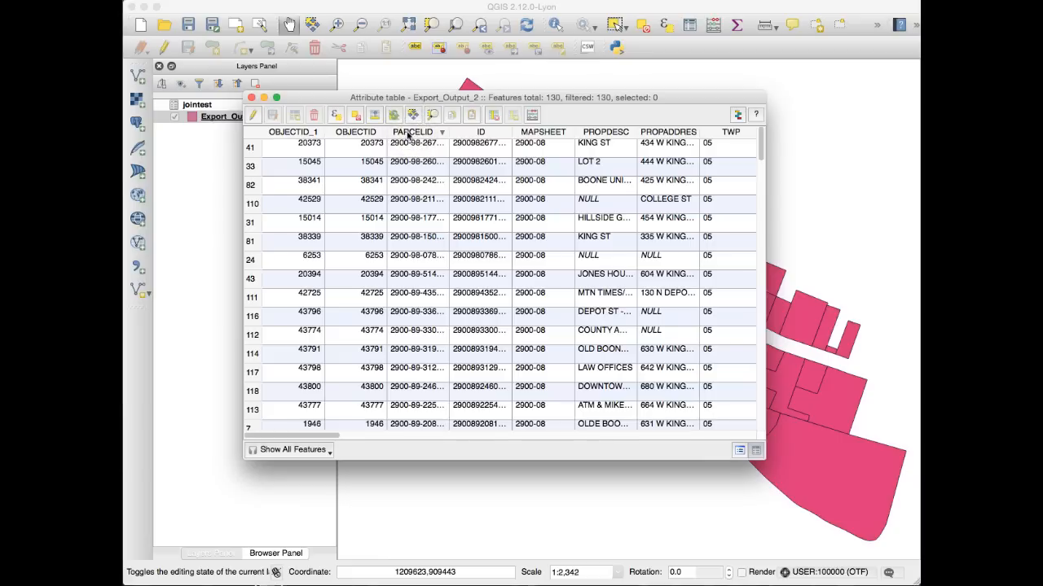
left_click(252, 97)
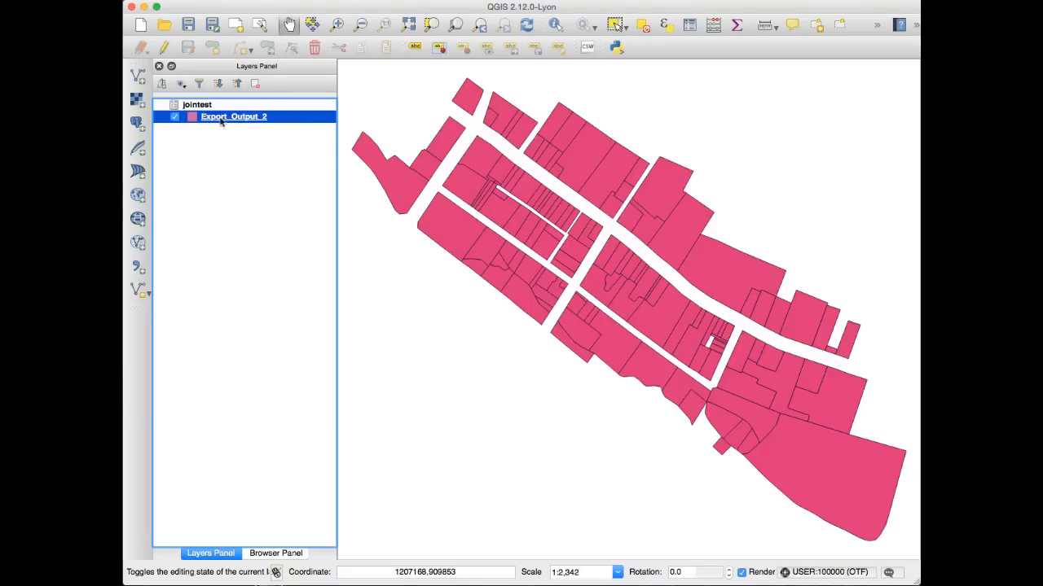
Open the join settings in the Export_Output_2 layer's properties and start adding a new vector join
right_click(220, 119)
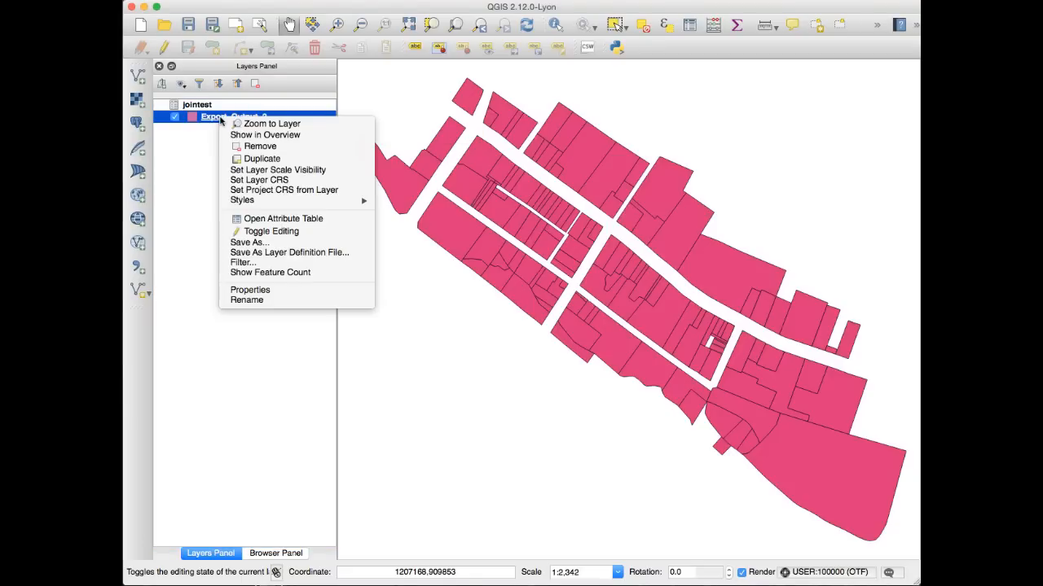
left_click(291, 295)
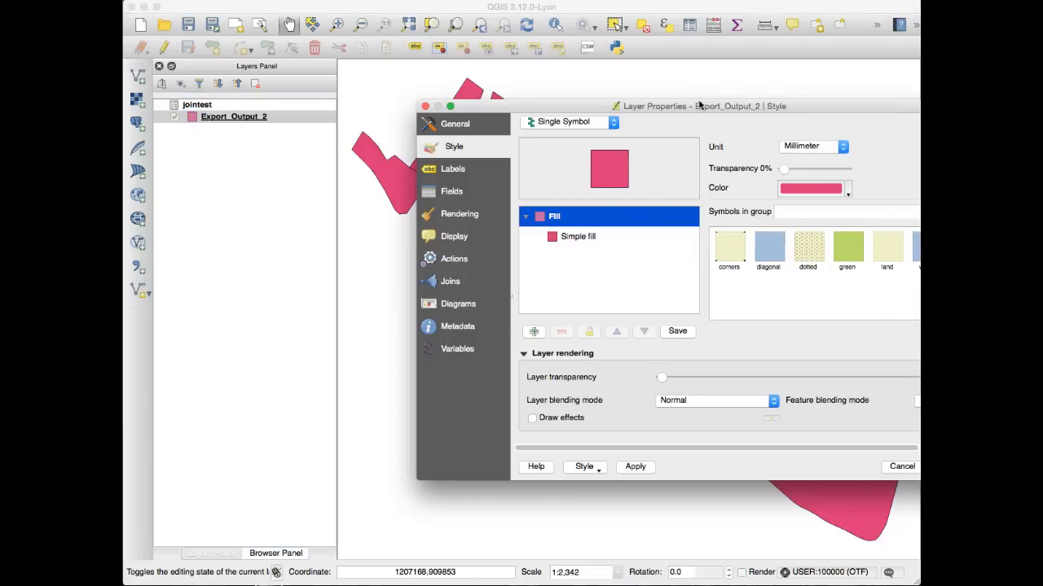
left_click_drag(699, 107, 630, 107)
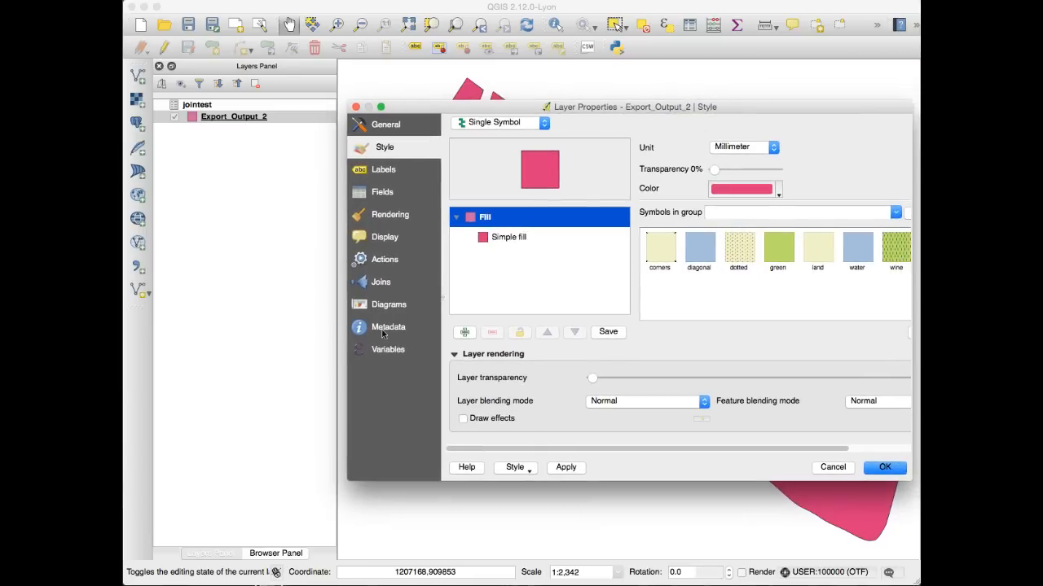
left_click(378, 283)
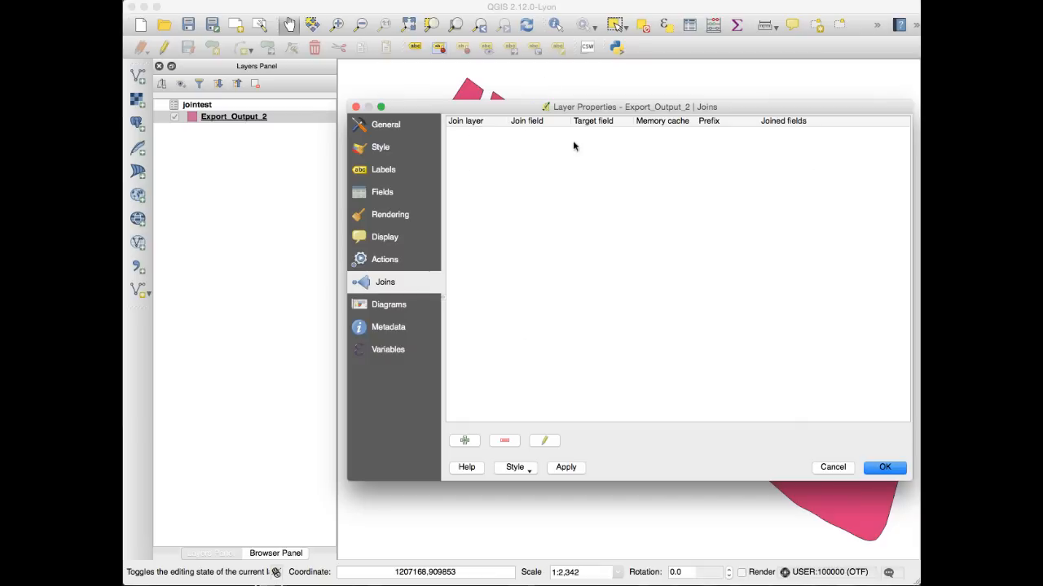
left_click(562, 199)
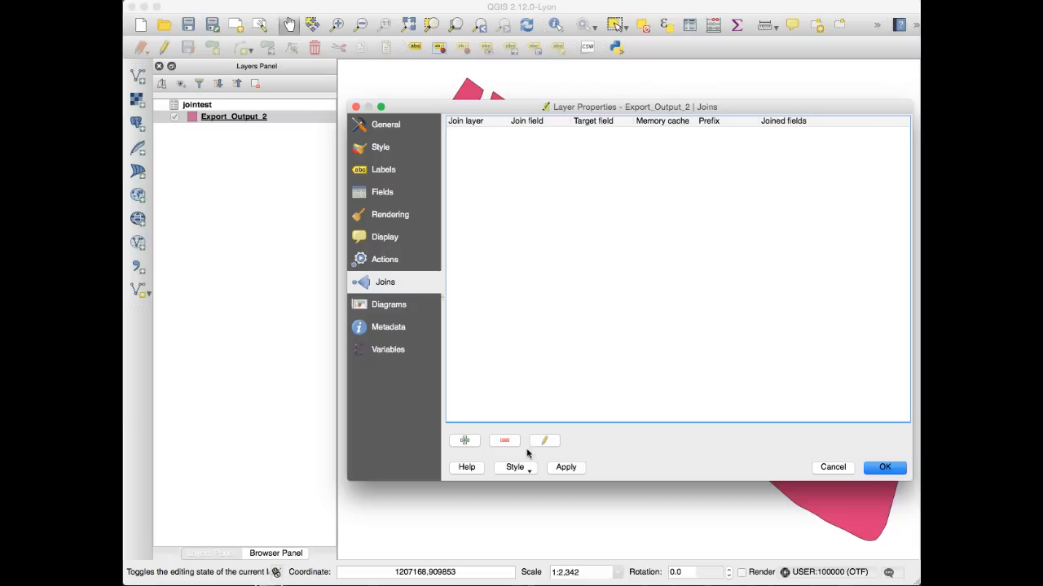
left_click(465, 443)
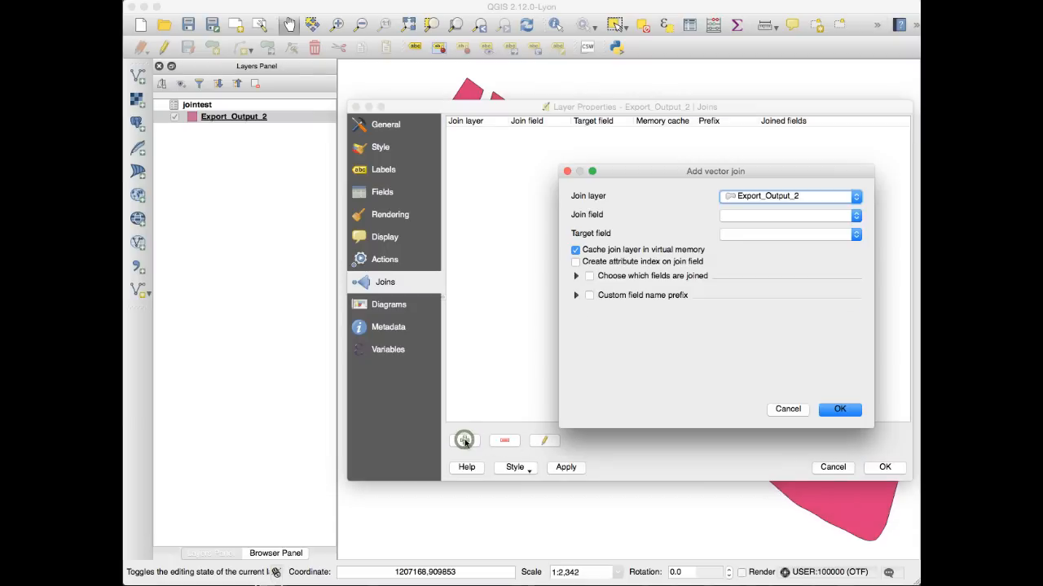
Join the jointest layer using PARCELID as both the join field and the target field, and accept the layer properties
left_click(756, 198)
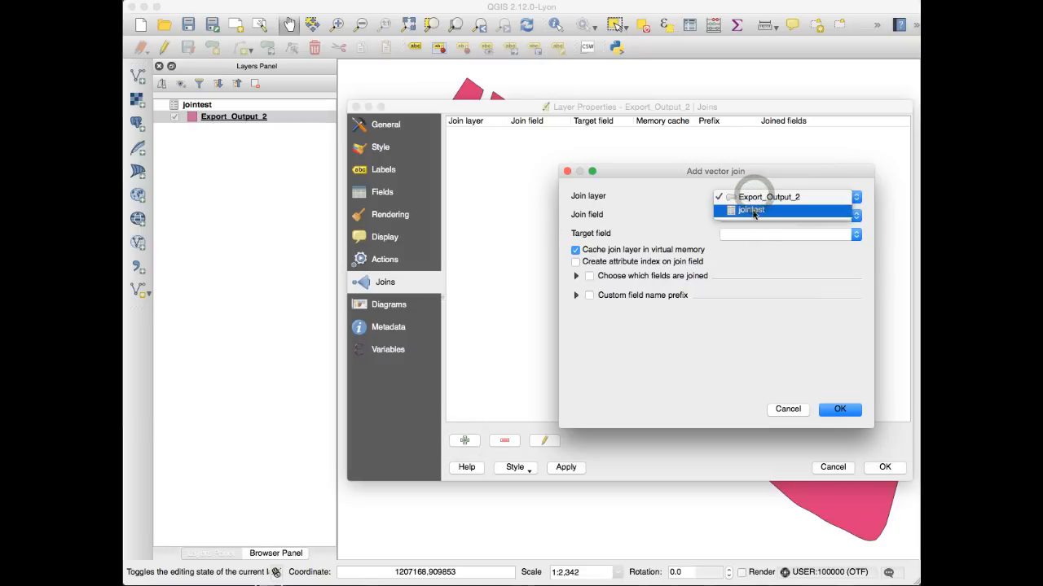
left_click(752, 210)
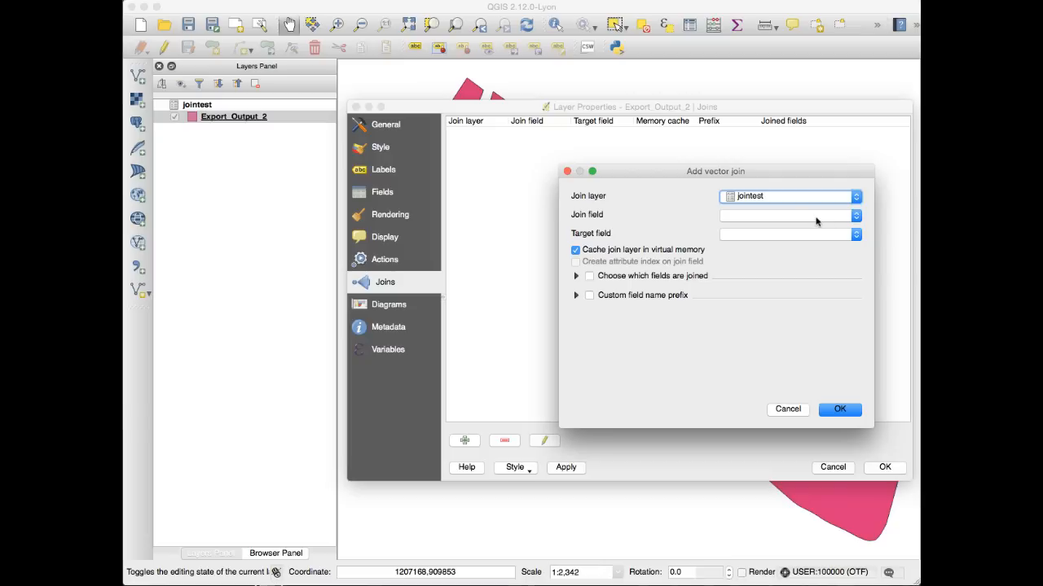
left_click(757, 216)
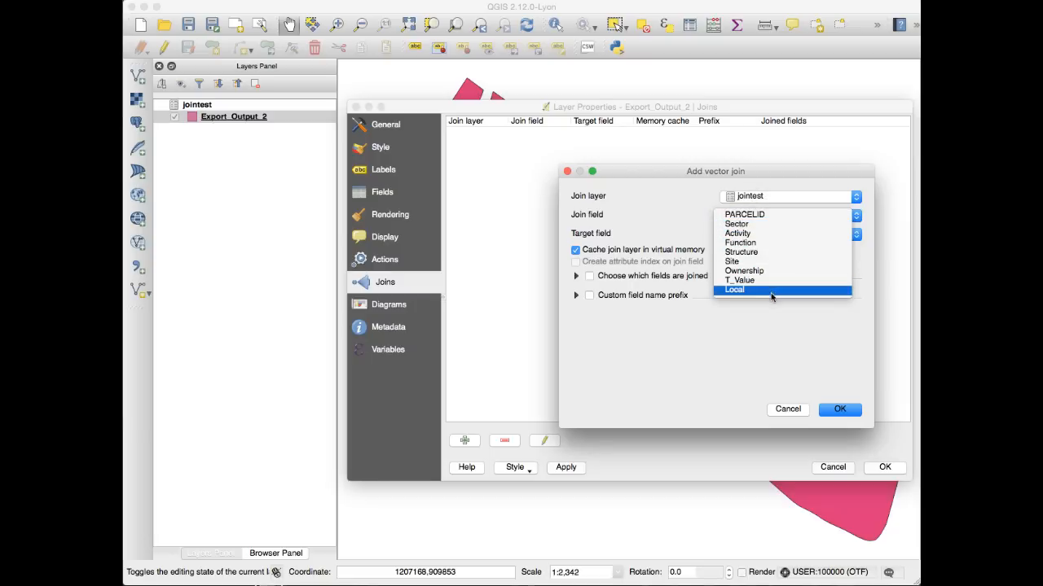
left_click(767, 215)
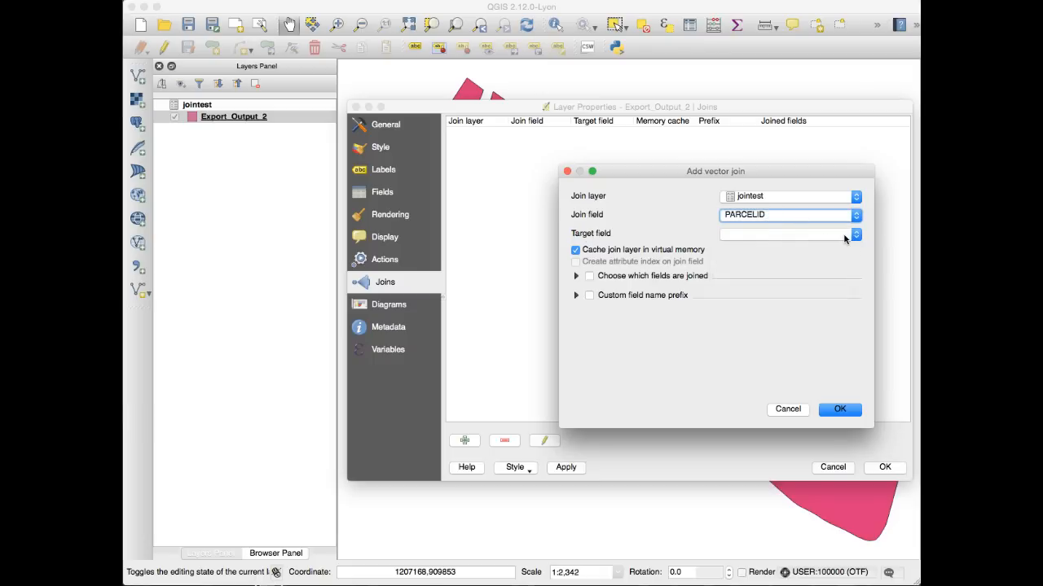
left_click(844, 236)
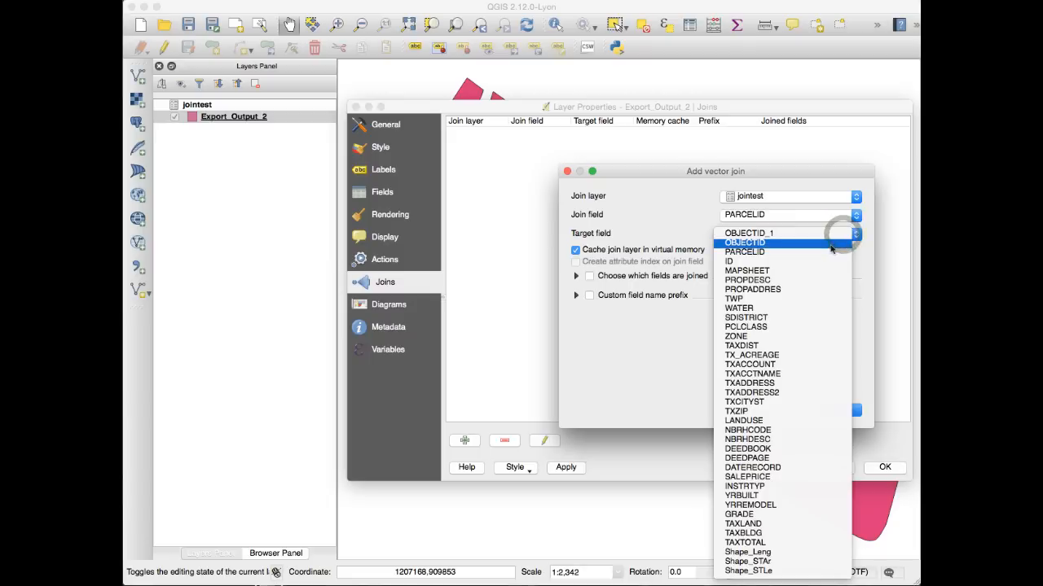
left_click(745, 255)
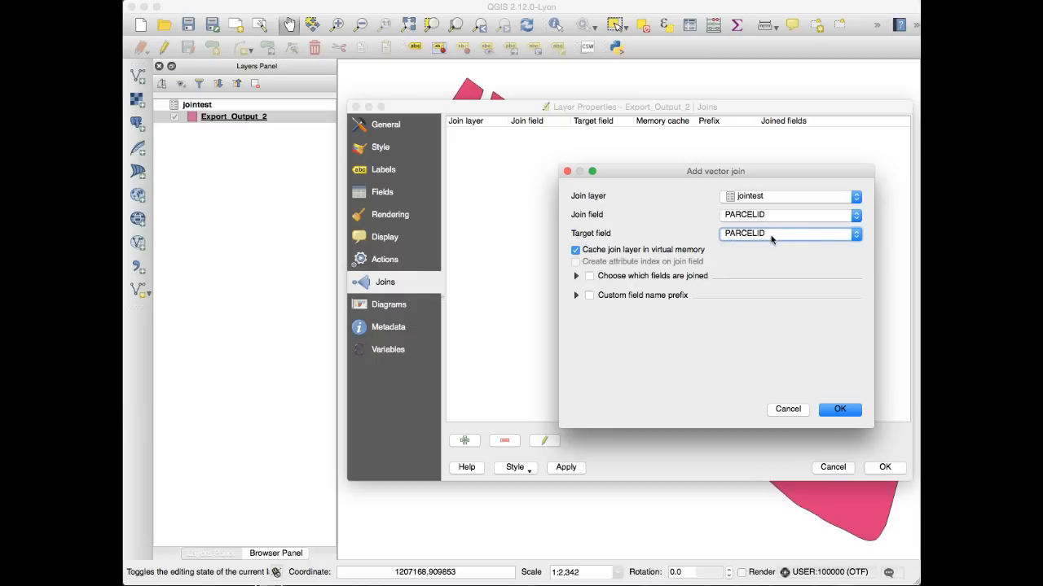
left_click(839, 410)
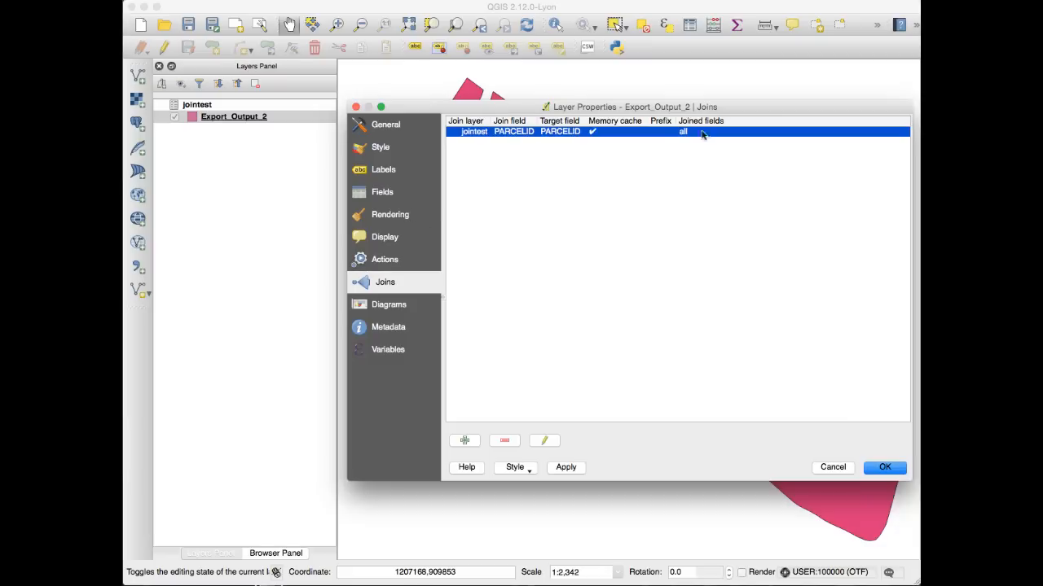
left_click(480, 145)
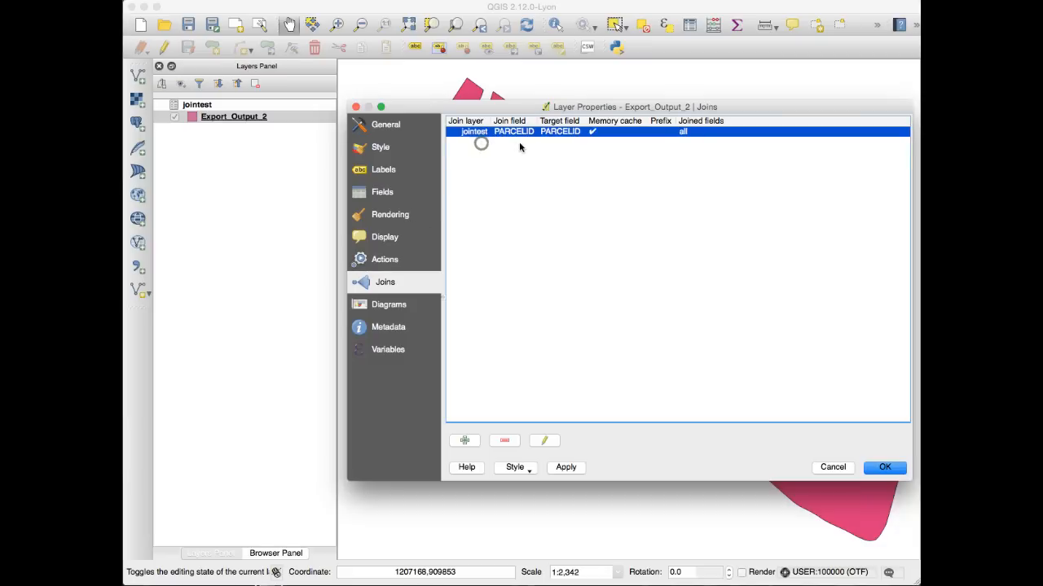
left_click(520, 144)
left_click(561, 145)
left_click(883, 468)
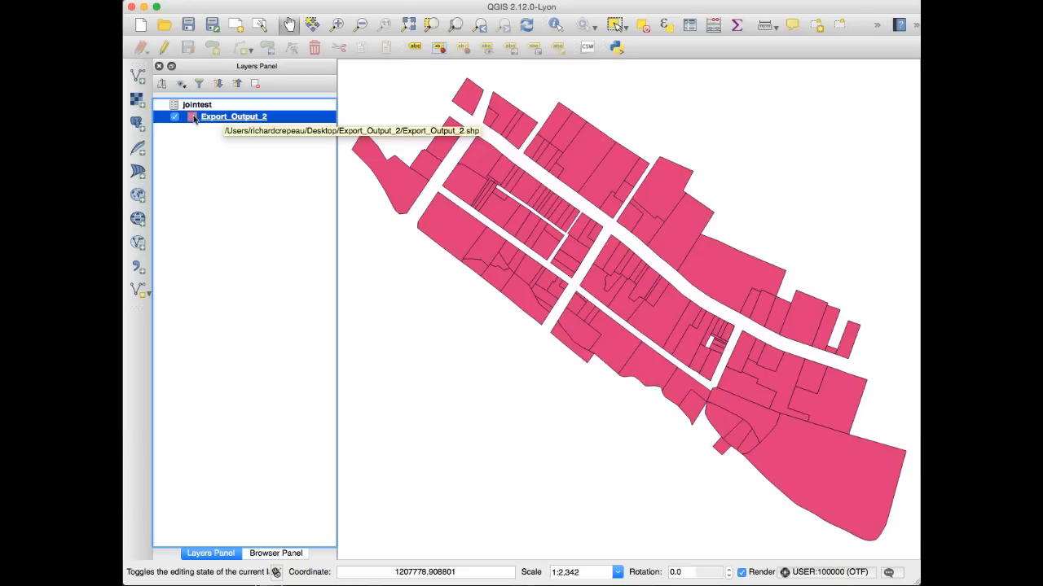
Open the Export_Output_2 attribute table and look through its last columns for the joined jointest fields
left_click(215, 104)
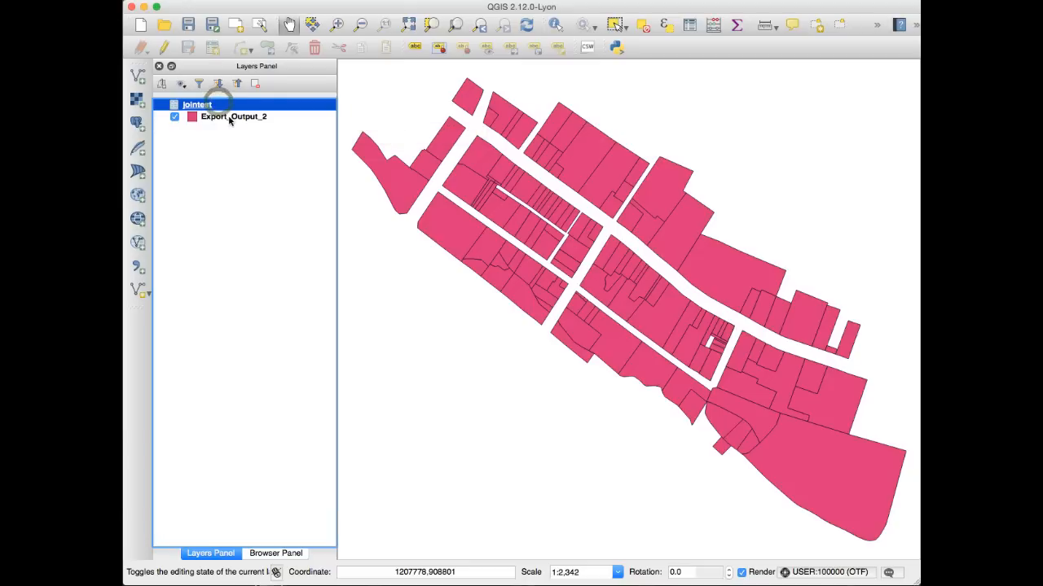
left_click(230, 119)
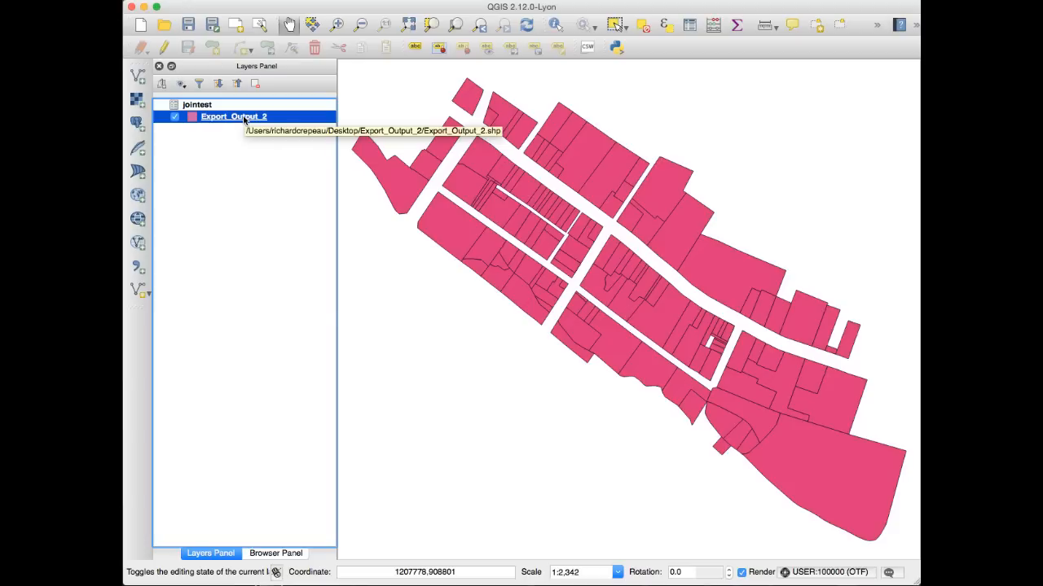
right_click(243, 120)
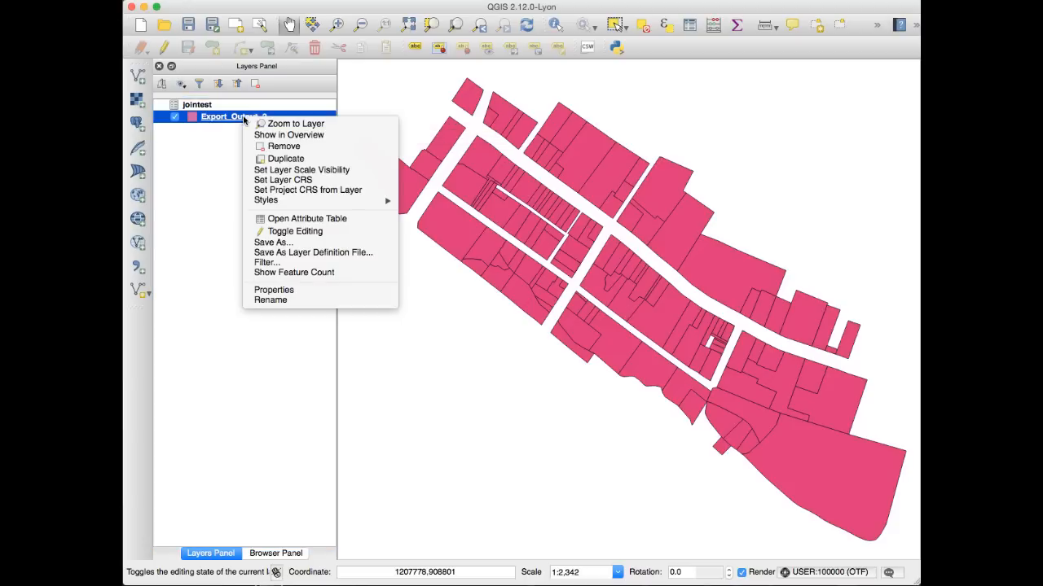
left_click(303, 219)
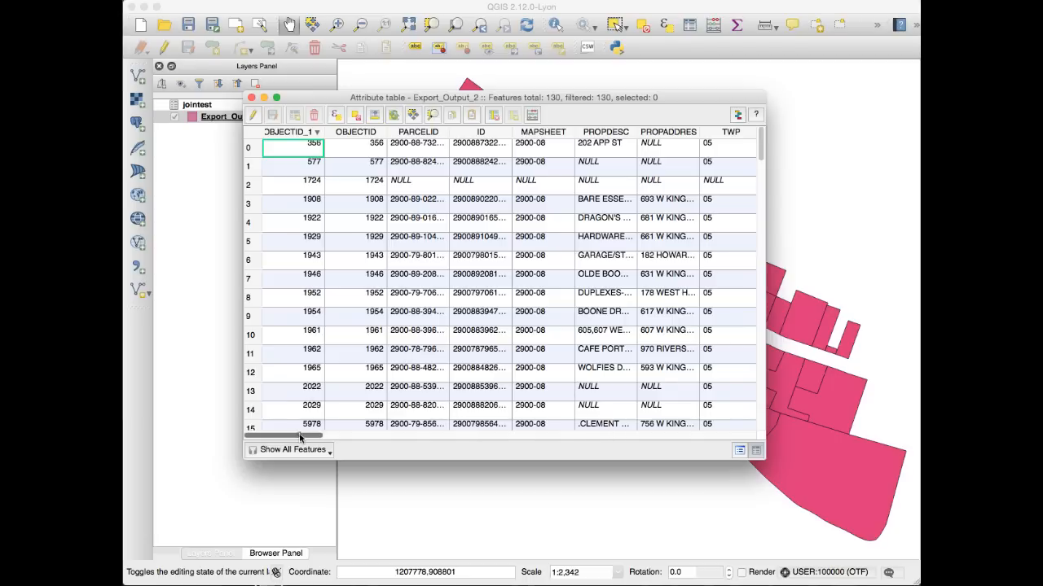
left_click_drag(300, 438, 695, 438)
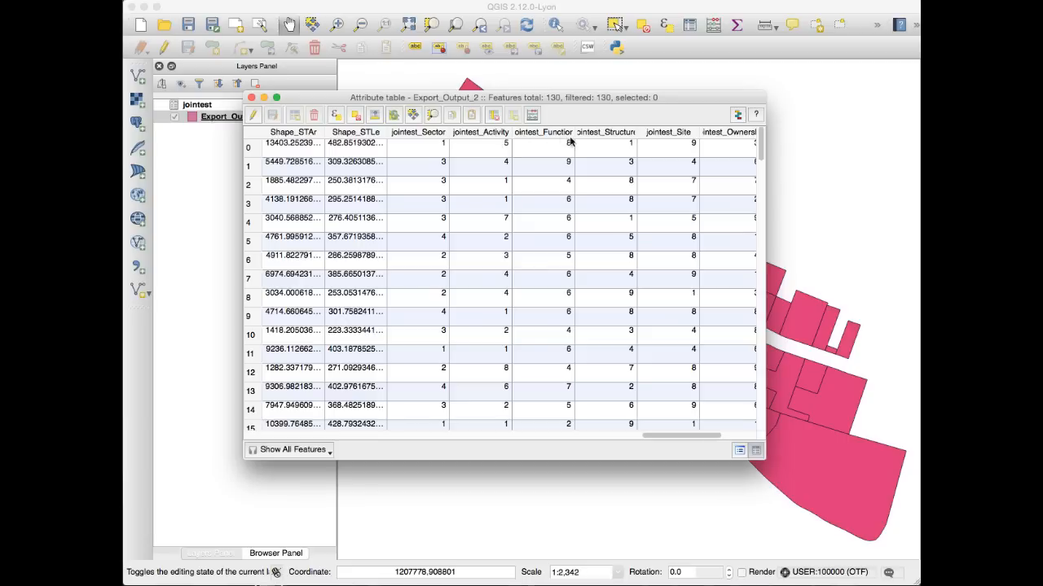
left_click_drag(669, 435, 733, 440)
Examine the joined values in the Local and T_Value columns of the first rows, and close the attribute table
left_click(719, 143)
left_click(733, 169)
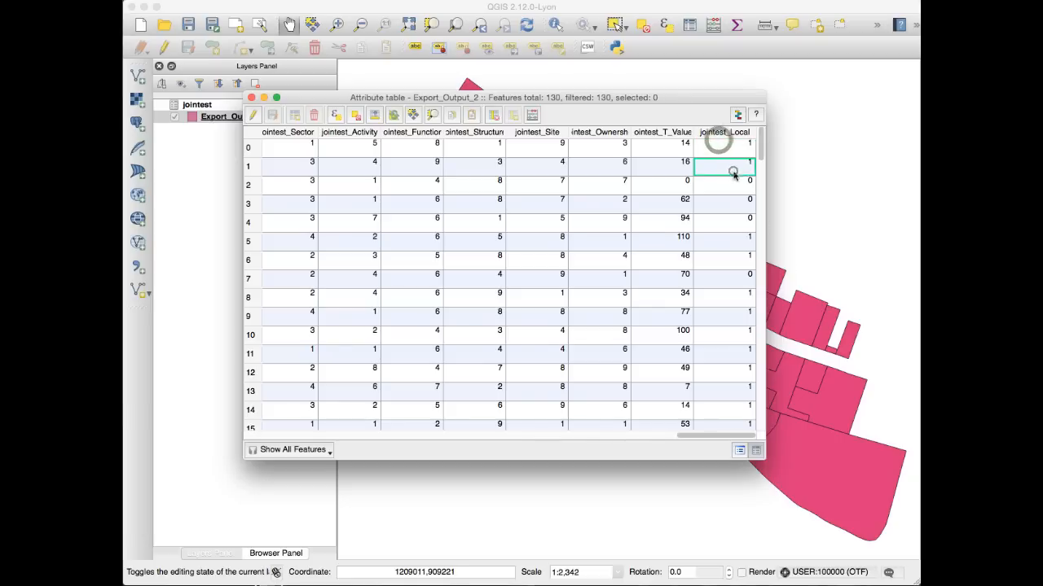
left_click(660, 144)
left_click(649, 196)
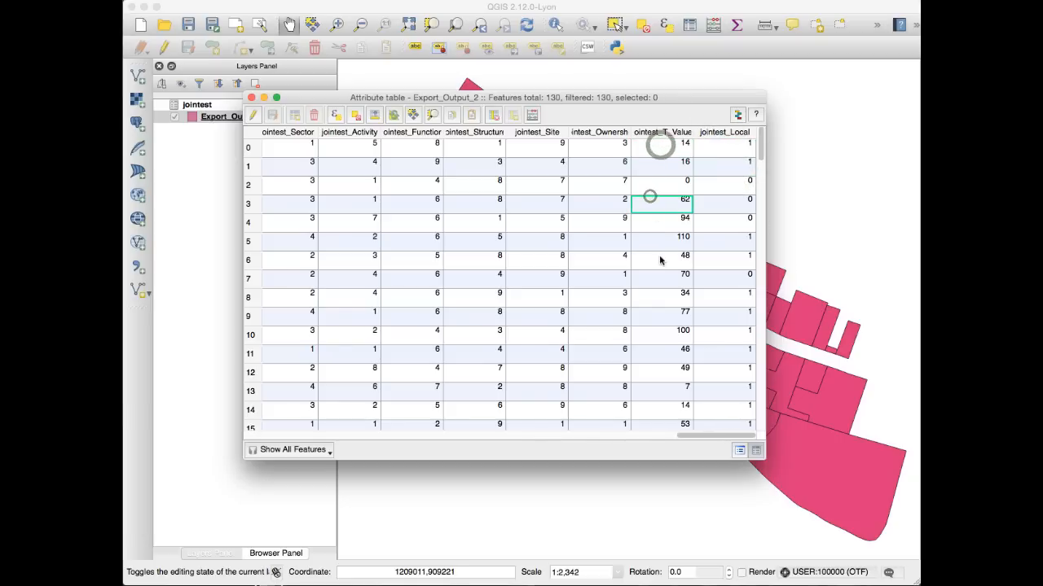
left_click(660, 258)
left_click(654, 169)
left_click(657, 201)
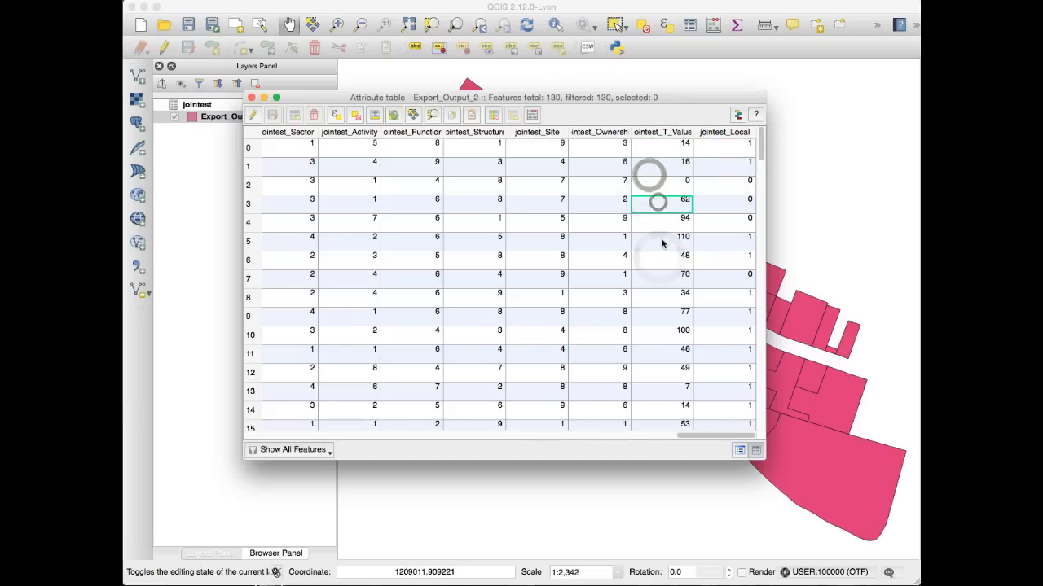
left_click(660, 239)
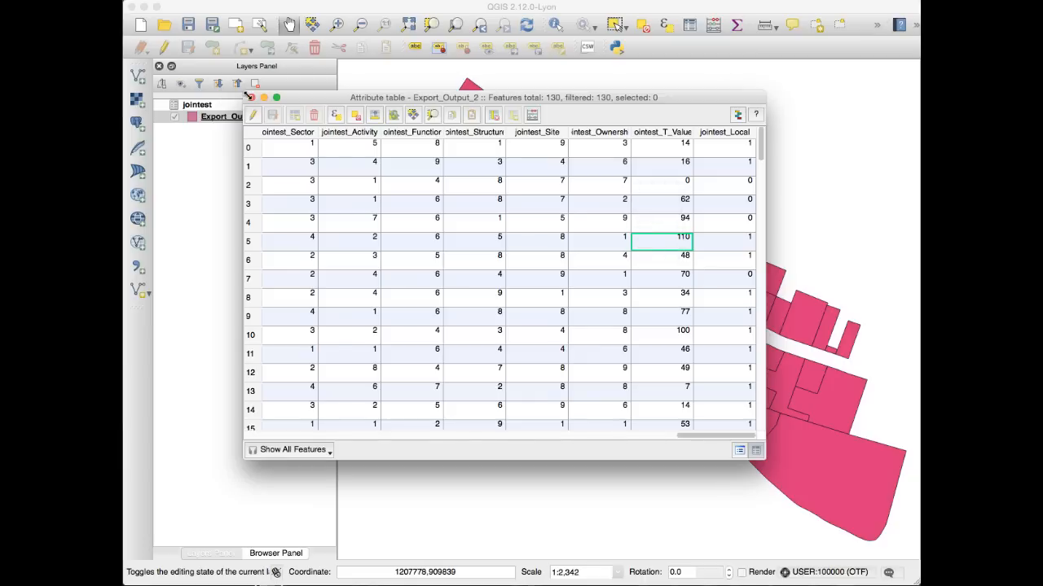
left_click(252, 98)
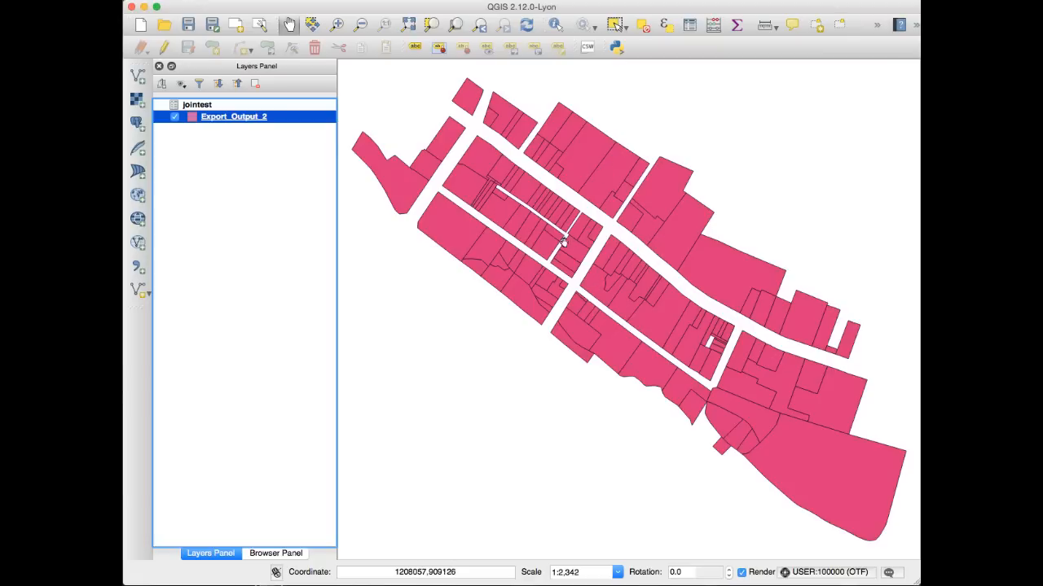
Open the style settings in the Export_Output_2 layer's properties, look through the renderer types and keep Single Symbol
right_click(218, 120)
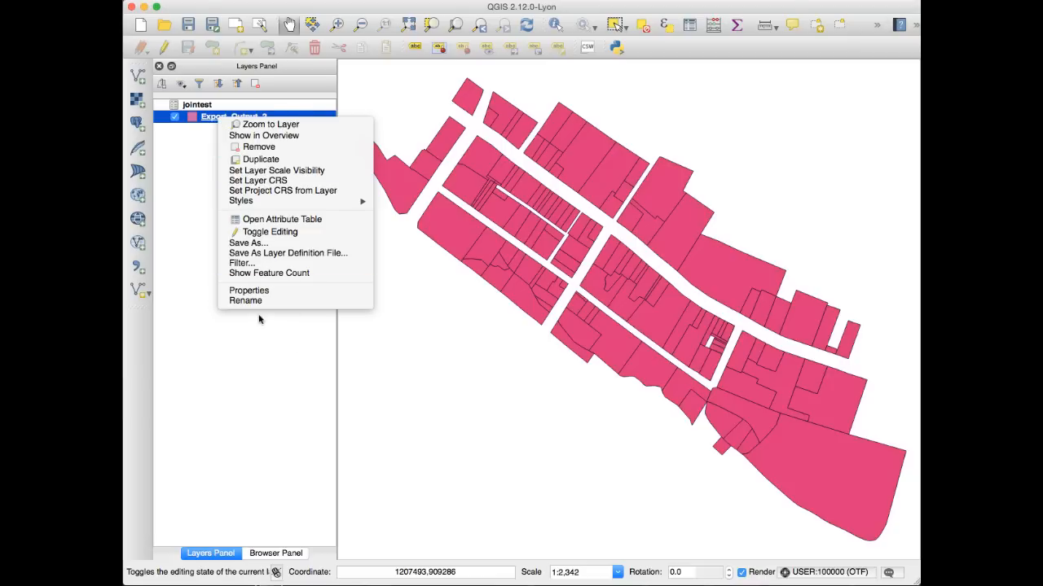
left_click(248, 291)
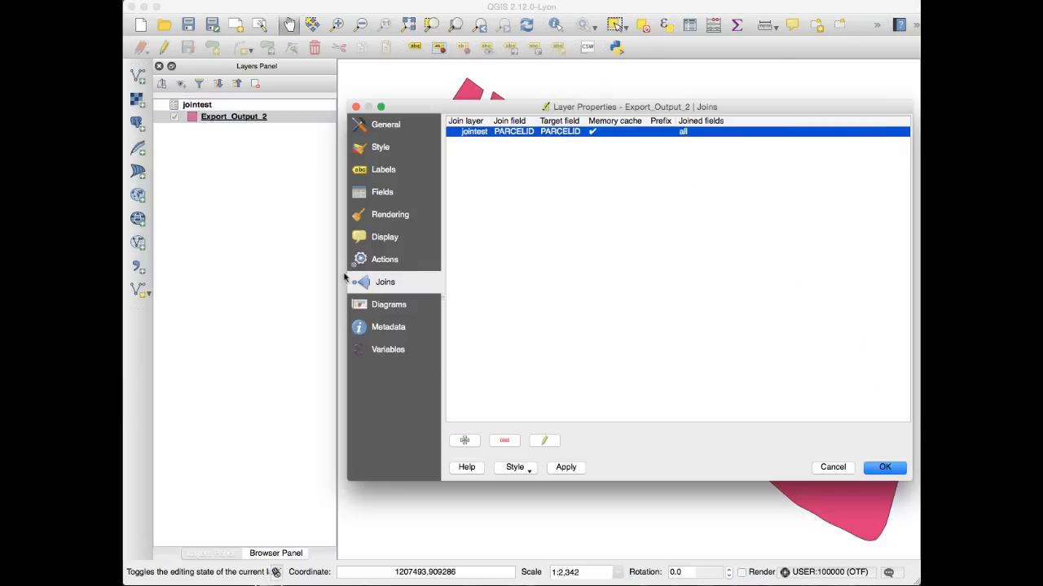
left_click(381, 148)
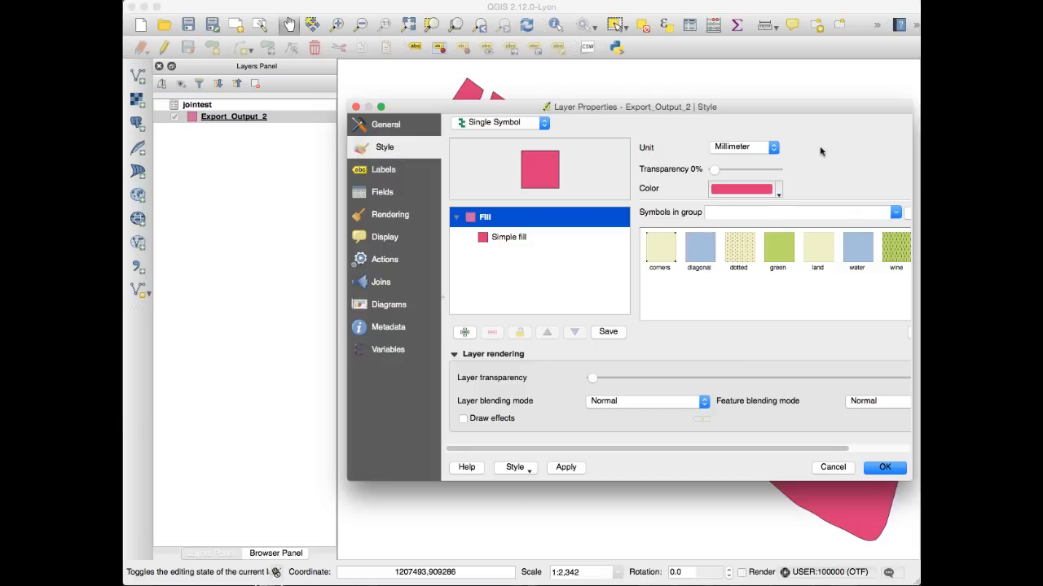
left_click(546, 123)
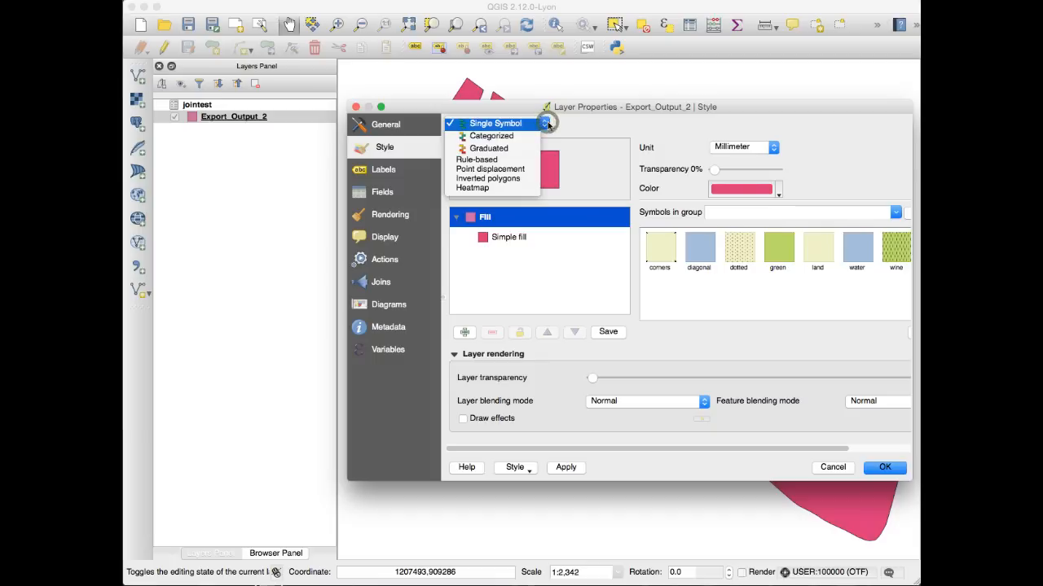
left_click(487, 126)
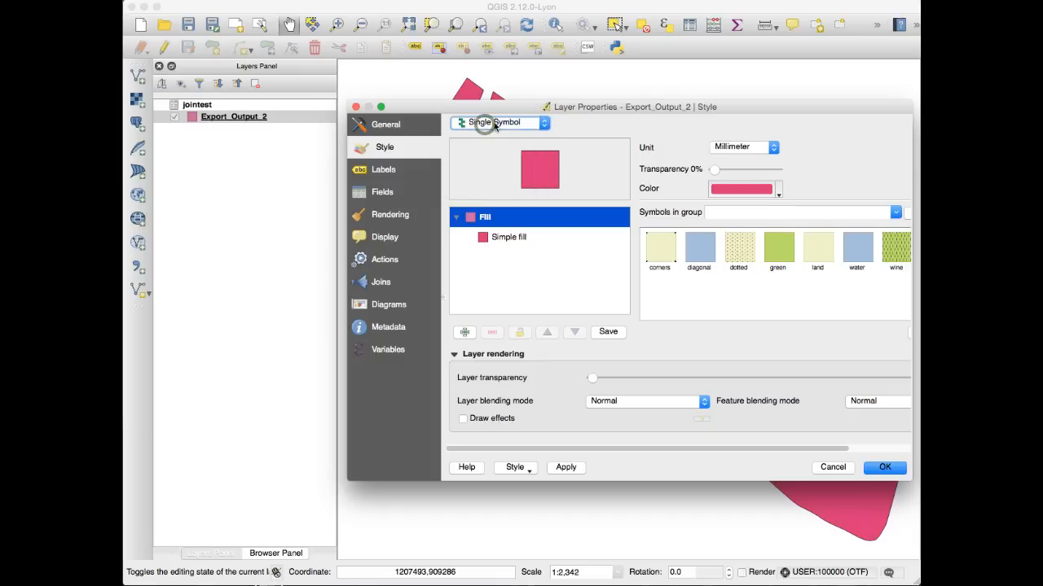
left_click_drag(595, 109, 397, 318)
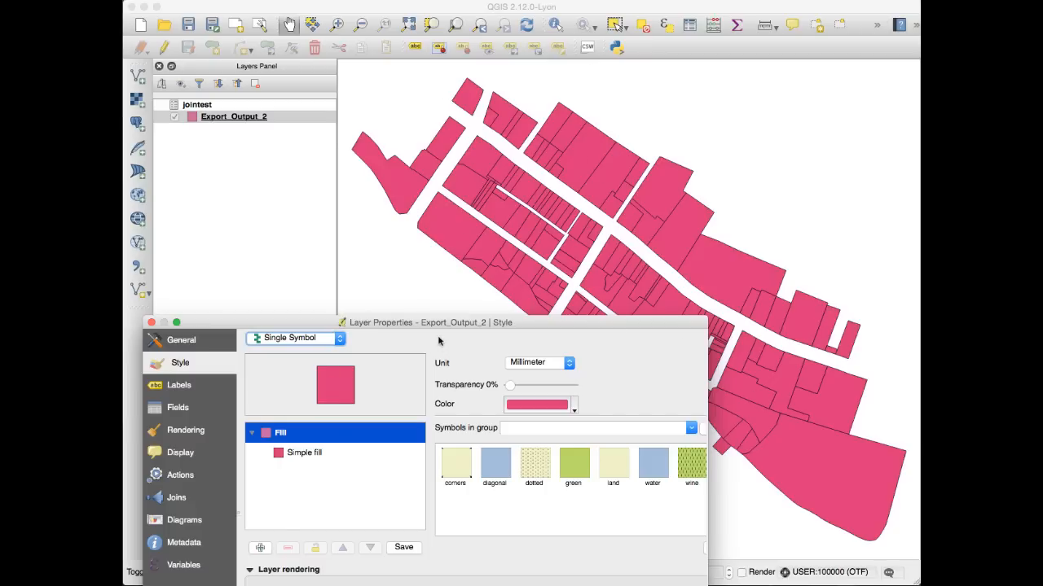
left_click_drag(438, 324, 549, 154)
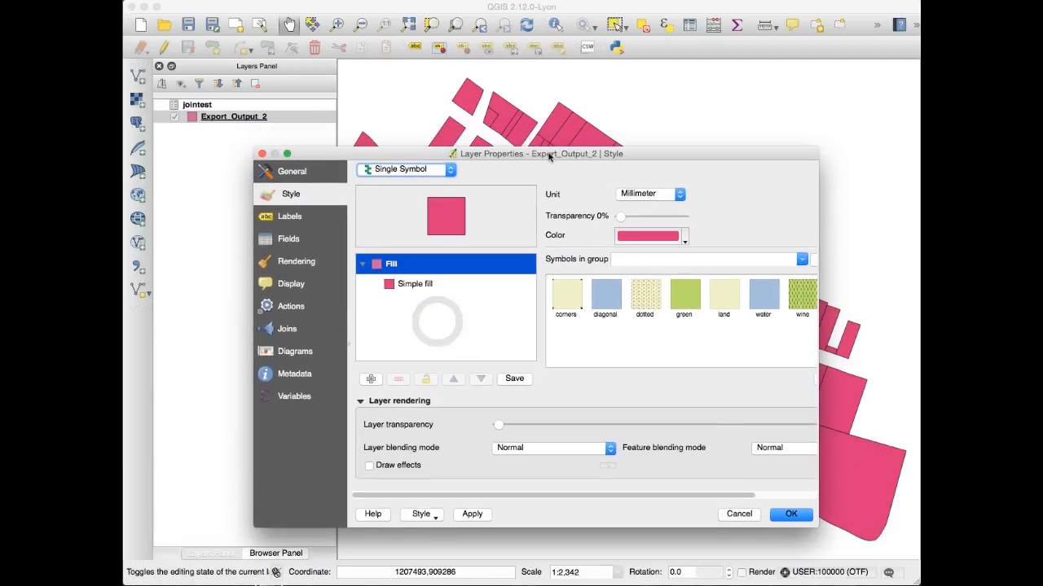
Set the layer style to Categorized on the jointest_Activity column and classify its values
left_click(451, 171)
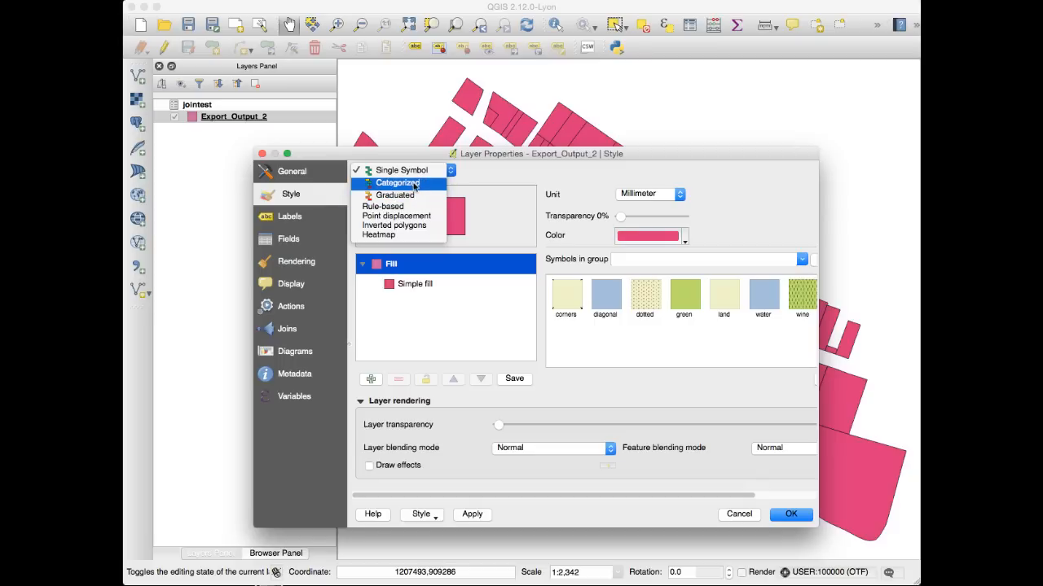
left_click(414, 185)
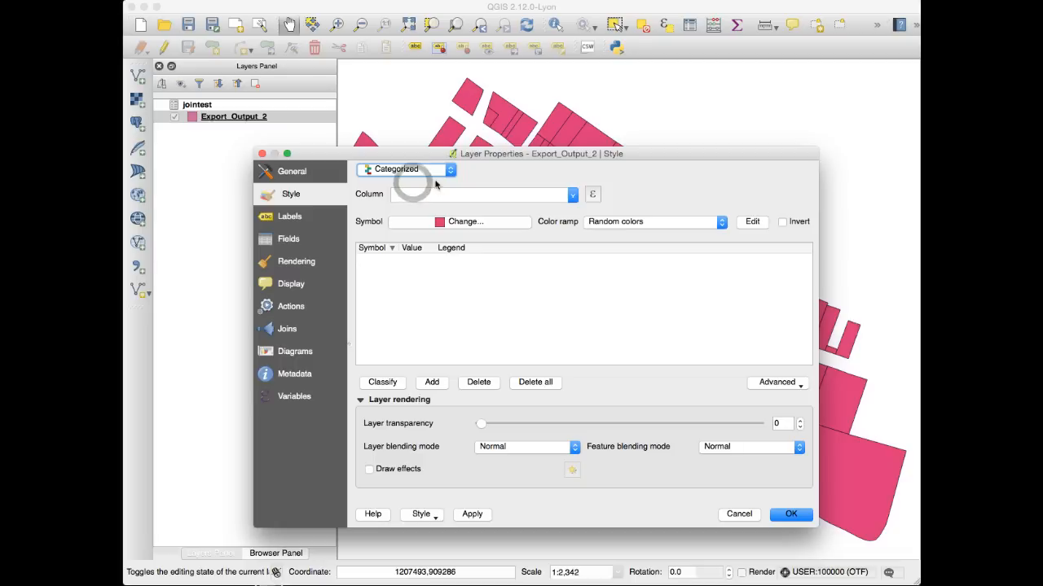
left_click(365, 197)
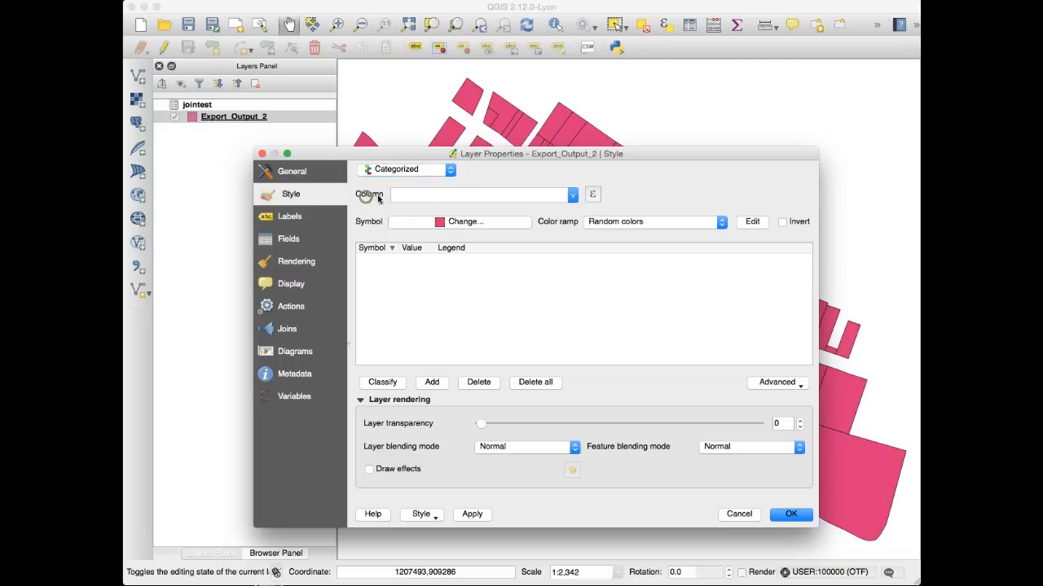
left_click(574, 197)
left_click_drag(574, 214, 571, 289)
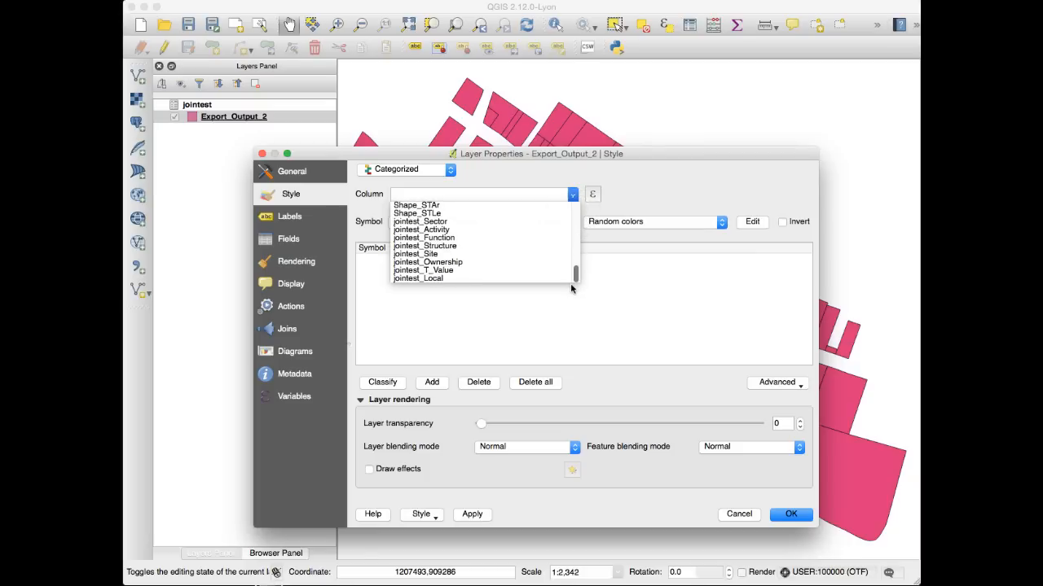
left_click(402, 230)
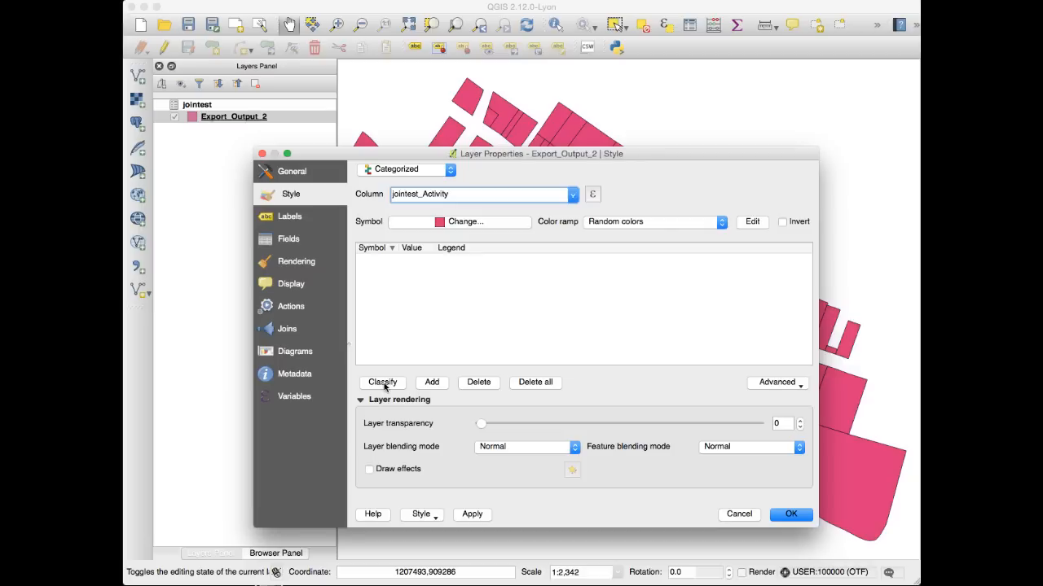
left_click(383, 383)
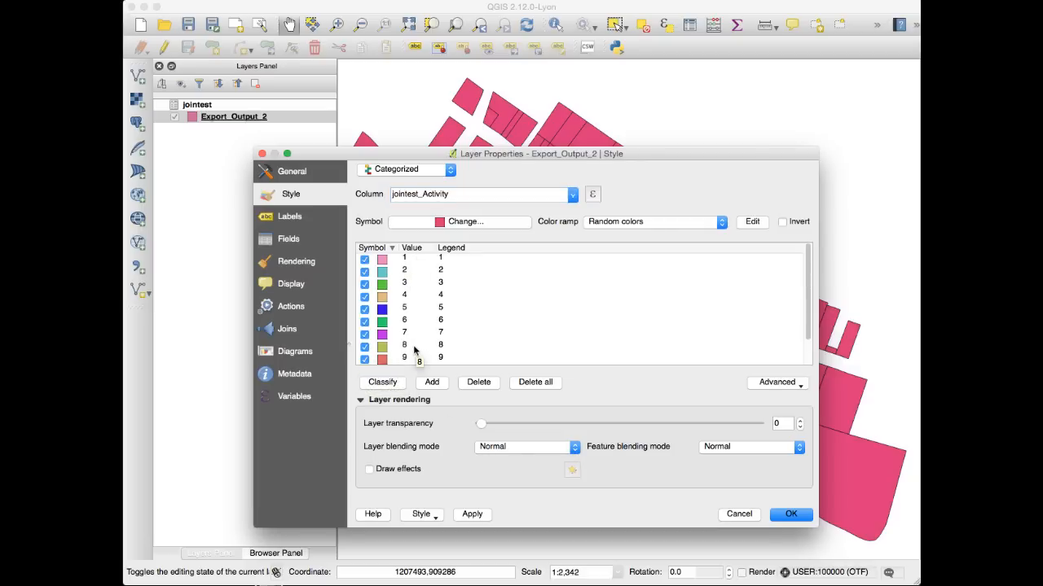
Open the legend label of the class with value 1 for editing
left_click(453, 259)
left_click(454, 259)
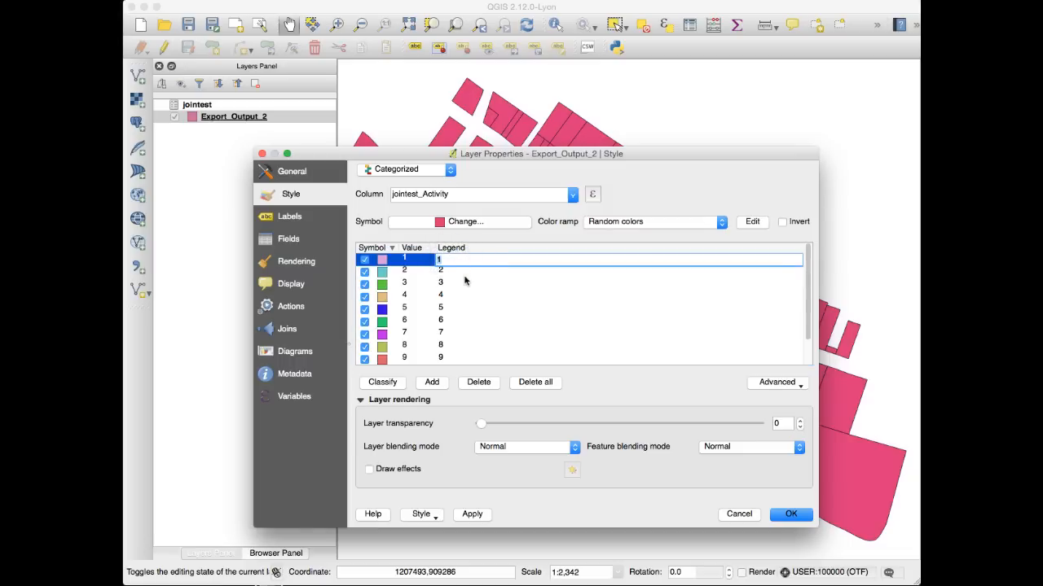
left_click(464, 276)
double_click(463, 262)
left_click(471, 270)
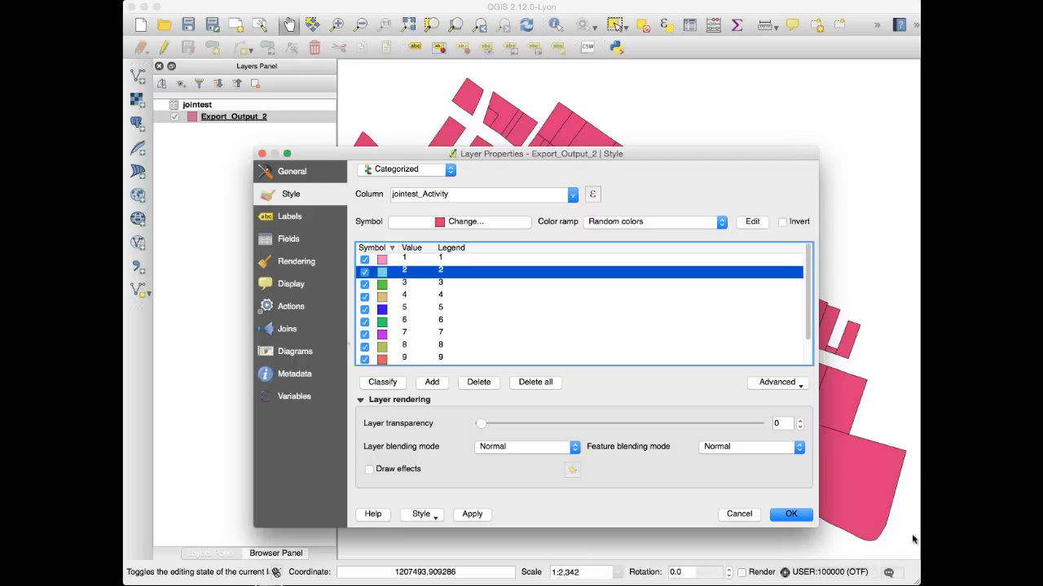
Accept the categorized style, inspect the coloured parcels up close and return to the full map extent
left_click(791, 514)
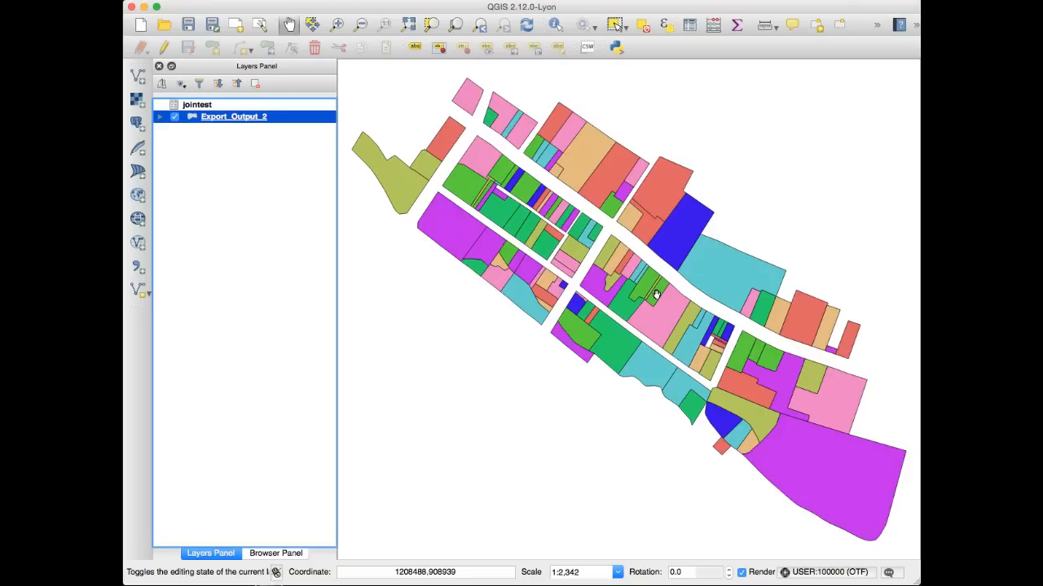
scroll(631, 293, "up", 3)
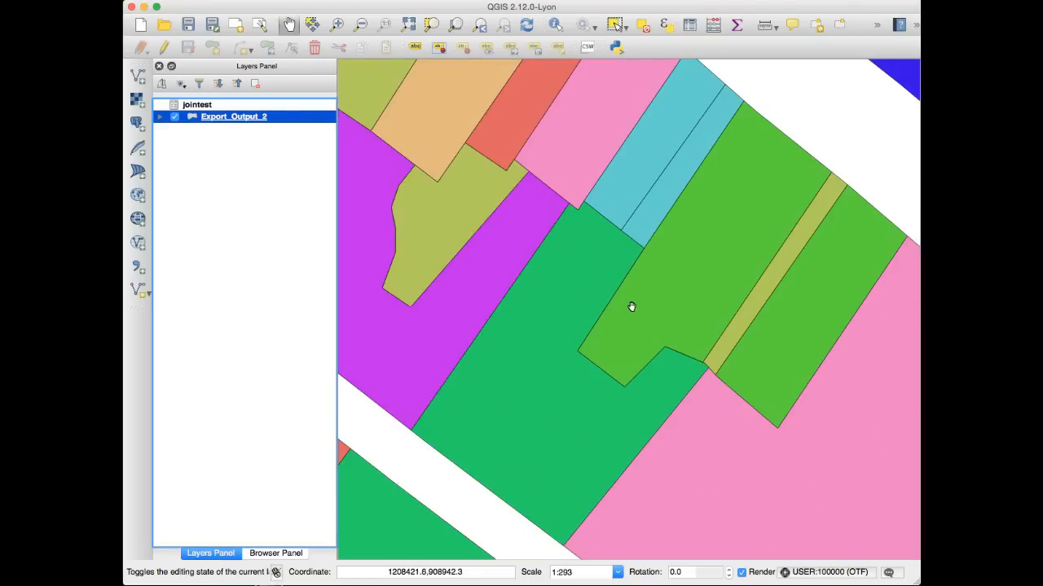
left_click(408, 24)
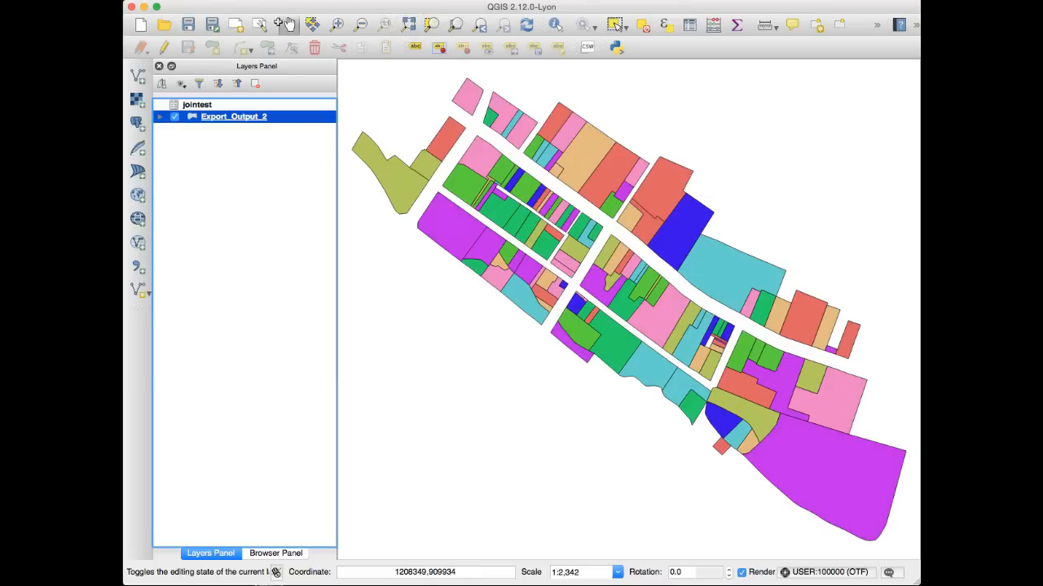
Reopen the Export_Output_2 layer's style settings and set the style to Graduated on the jointest_T_Value column
right_click(239, 115)
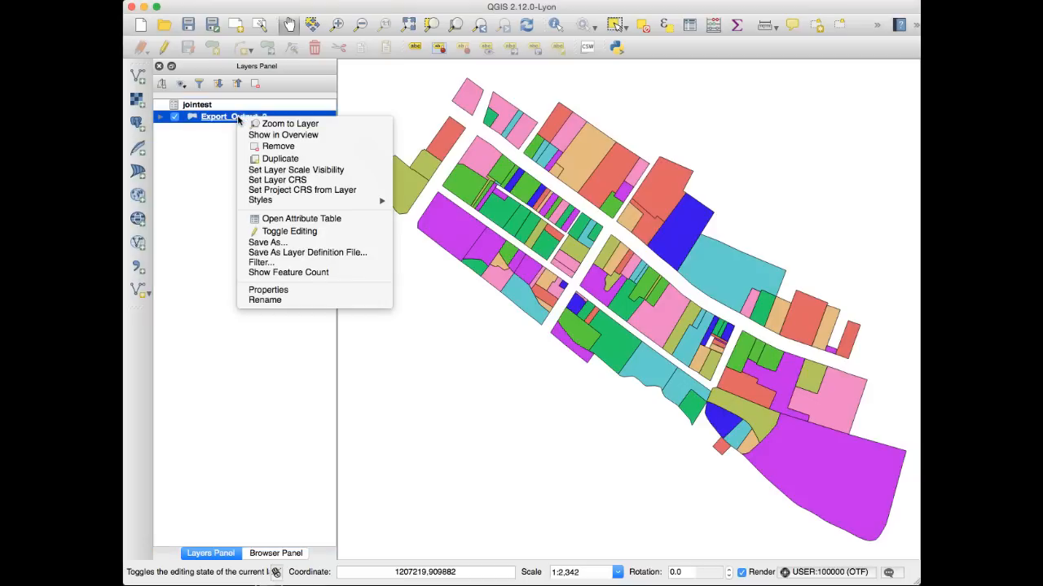
left_click(305, 290)
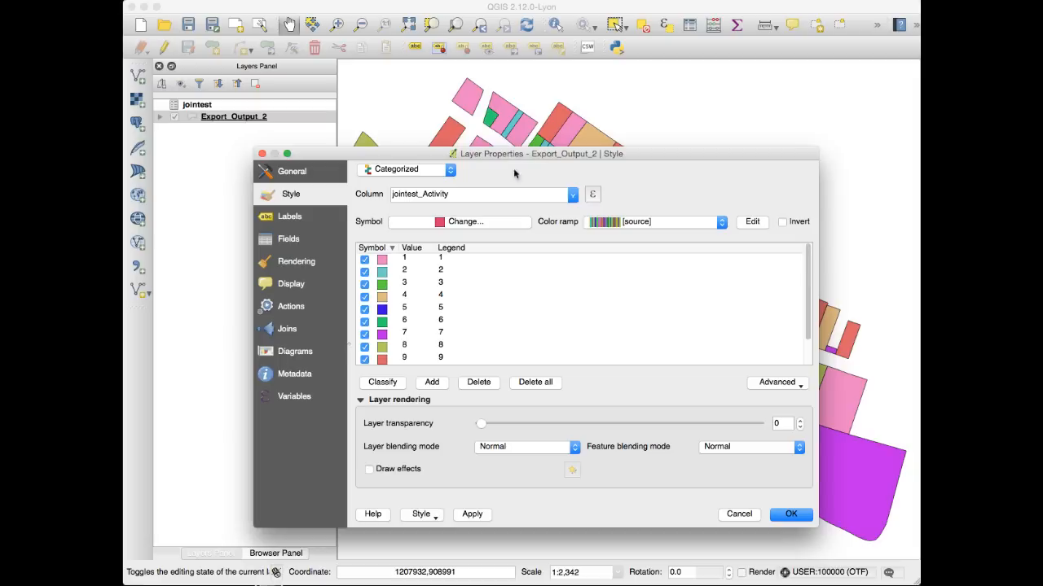
left_click_drag(531, 154, 558, 108)
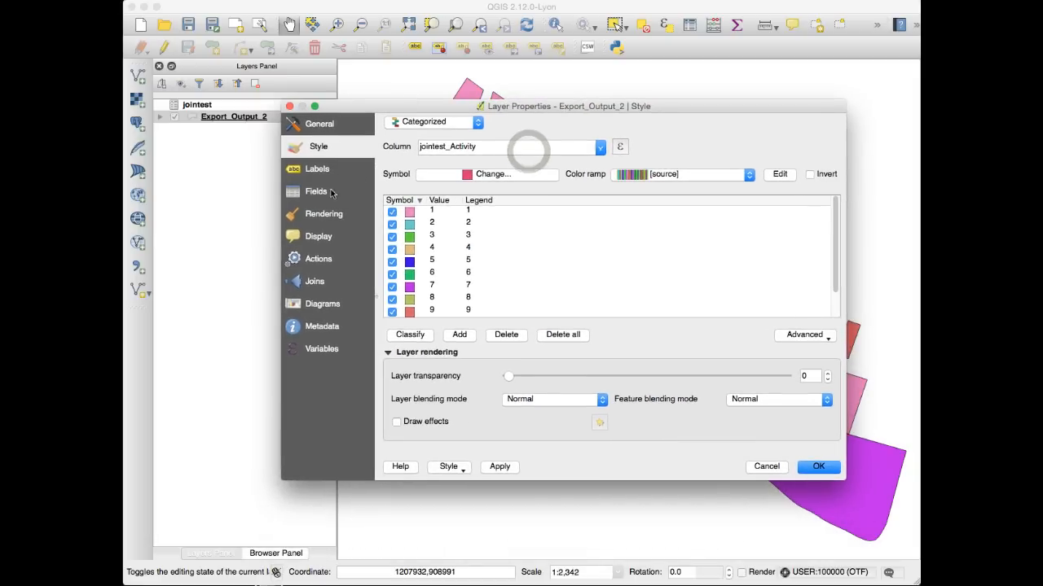
left_click(477, 122)
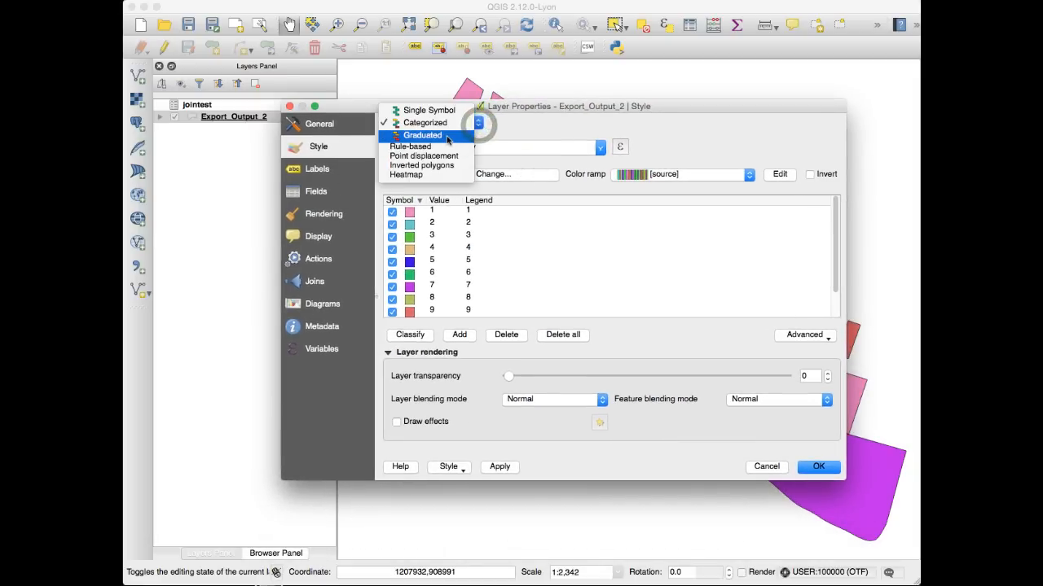
left_click(447, 137)
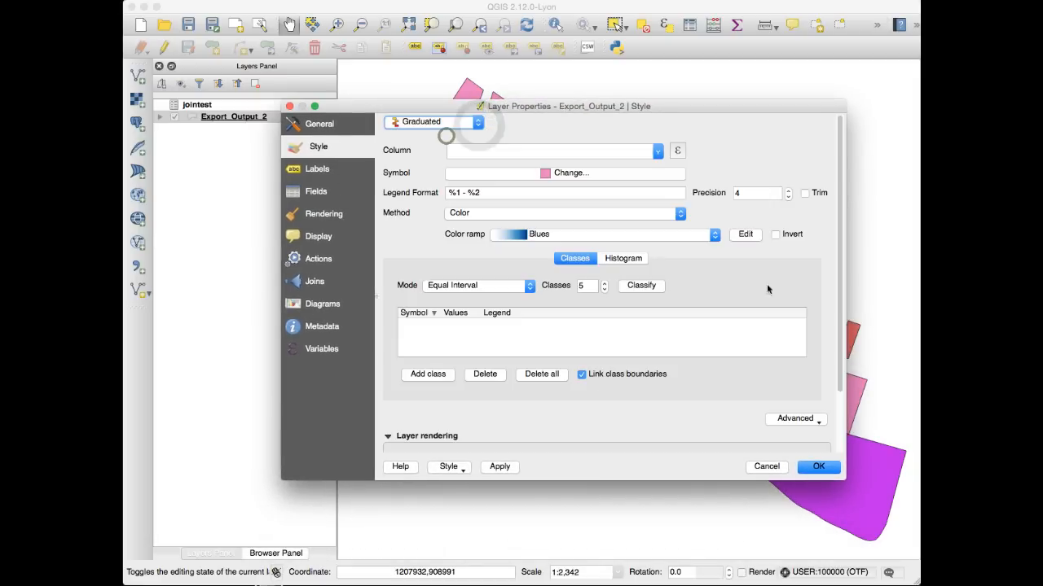
left_click(657, 152)
left_click_drag(660, 171, 661, 232)
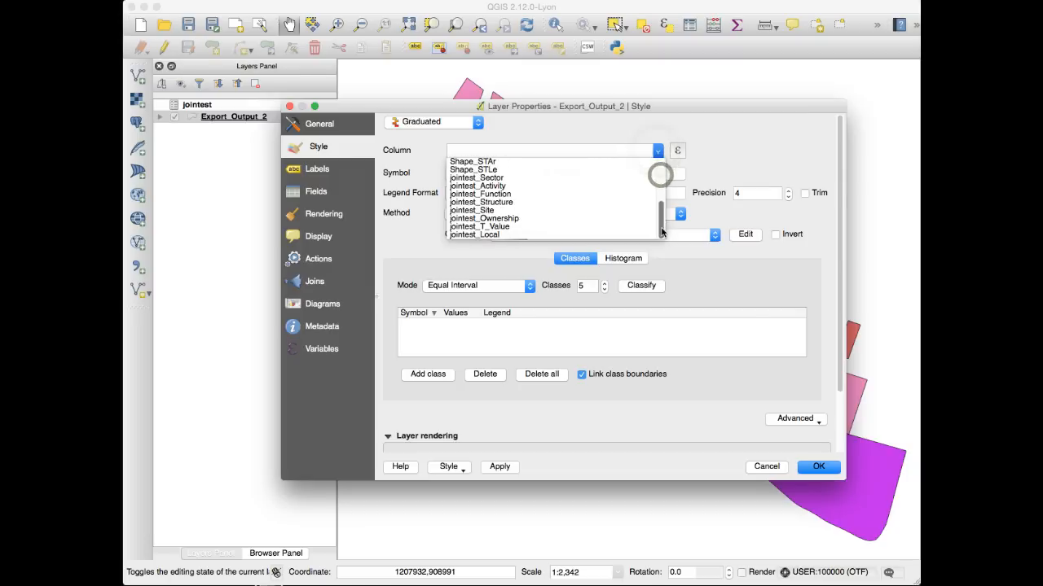
left_click(505, 227)
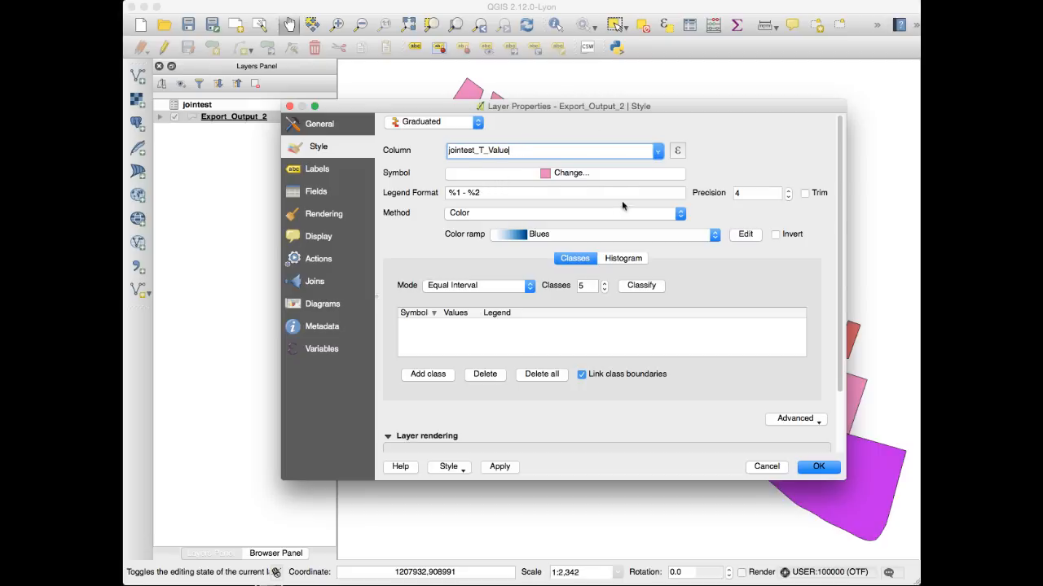
Look over the fill symbol settings of the graduated style and cancel out of them
left_click(598, 175)
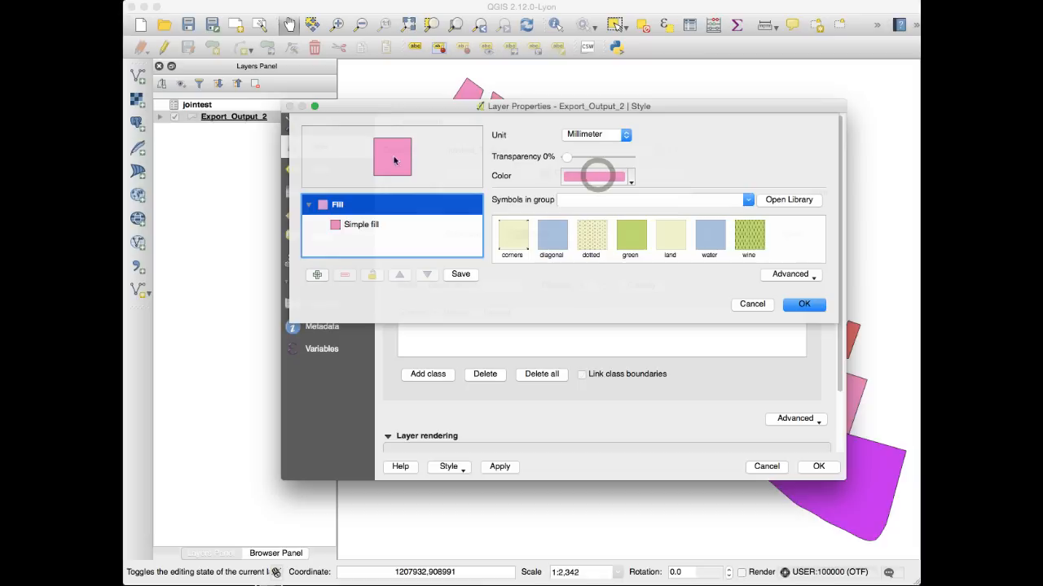
left_click(752, 303)
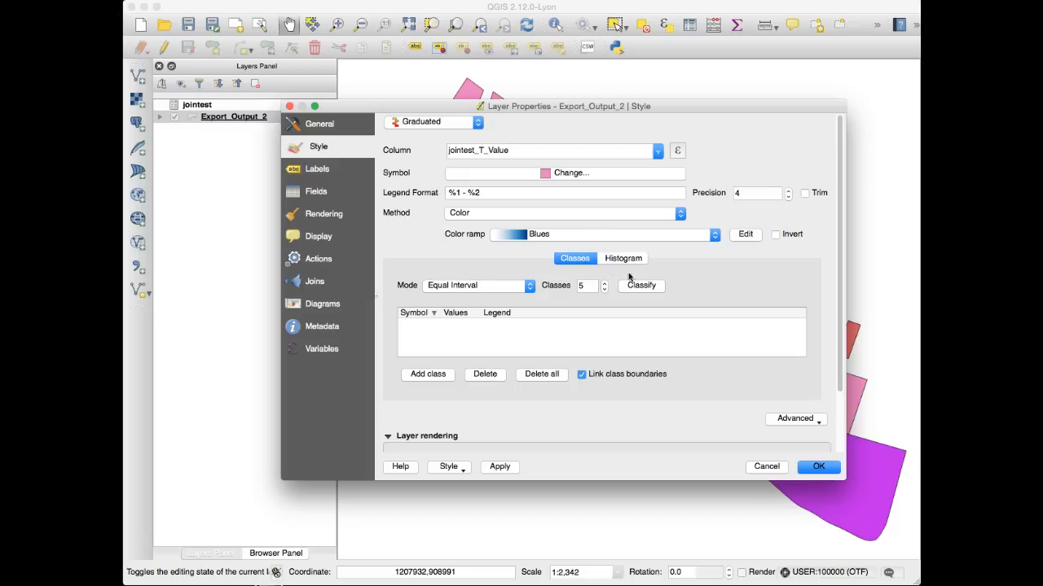
left_click(432, 261)
Try the Quantile (Equal Count) classification mode, switch back to Equal Interval and select the 48–96 class for comparison
left_click(531, 286)
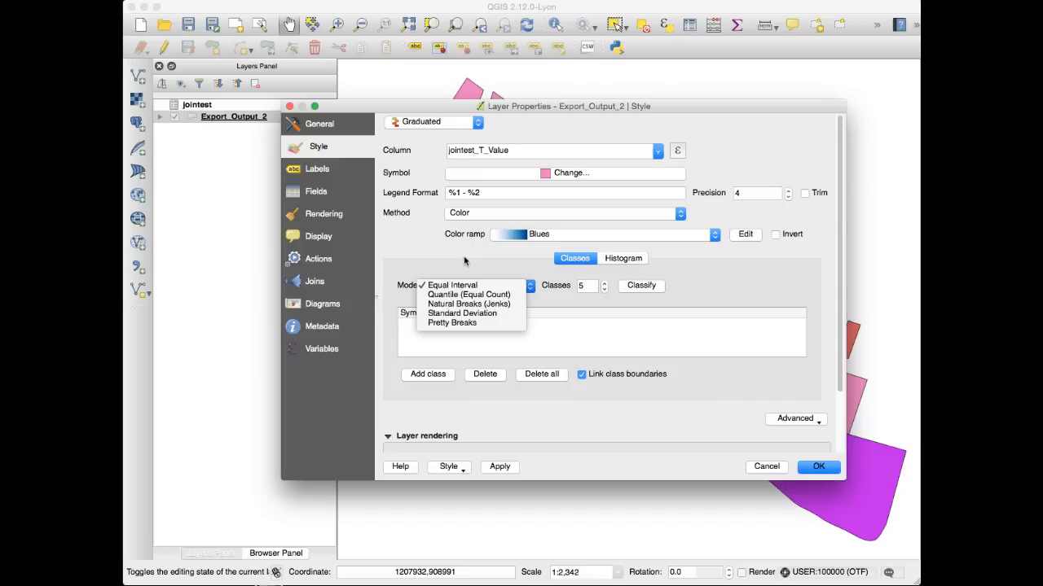
left_click(444, 294)
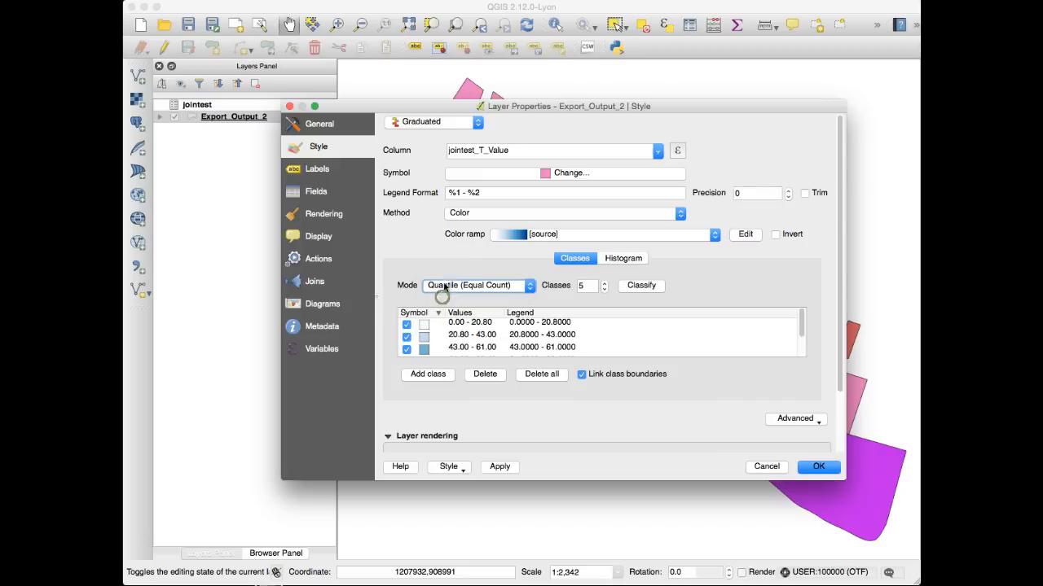
left_click(531, 289)
left_click(472, 274)
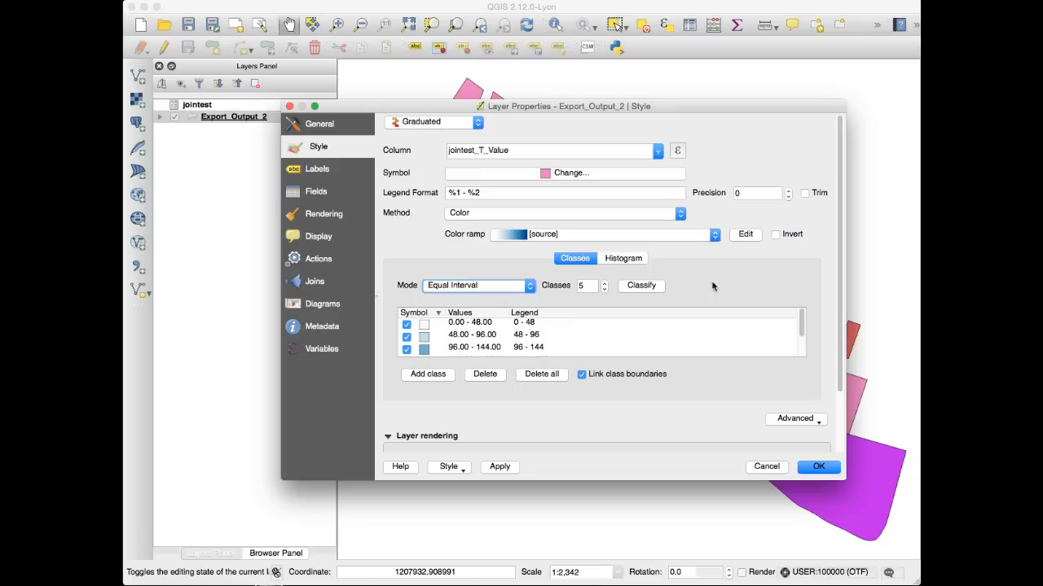
left_click(454, 337)
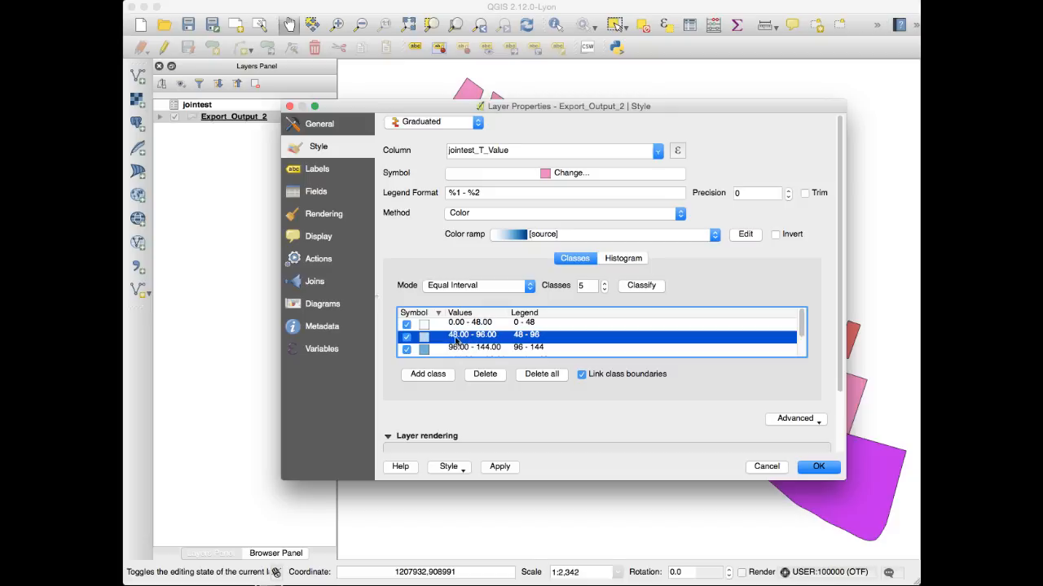
left_click(457, 338)
Classify jointest_T_Value in Quantile (Equal Count) mode and look through the color ramps, keeping the current one
left_click(531, 291)
left_click(511, 296)
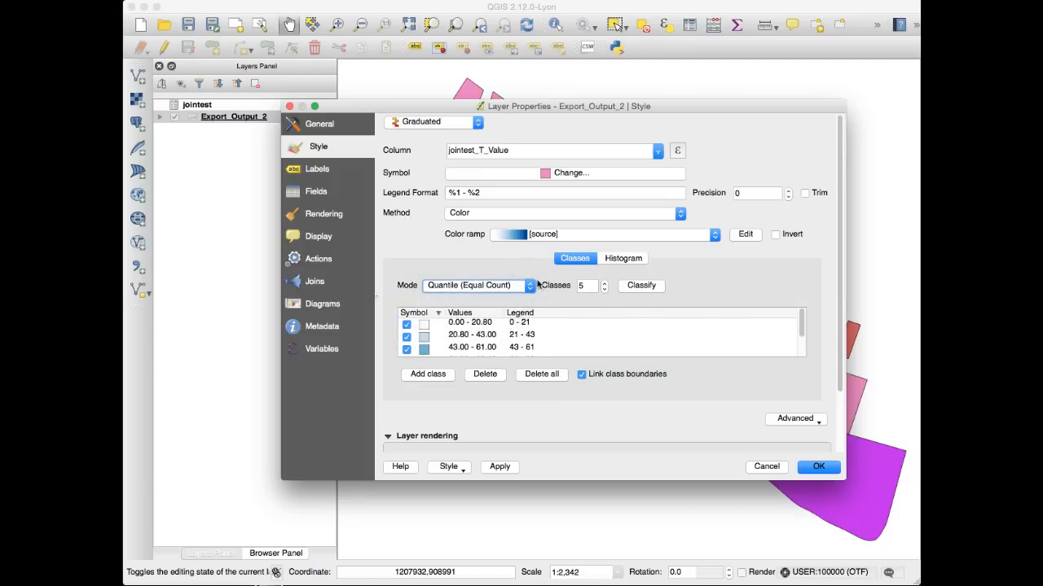
left_click(654, 286)
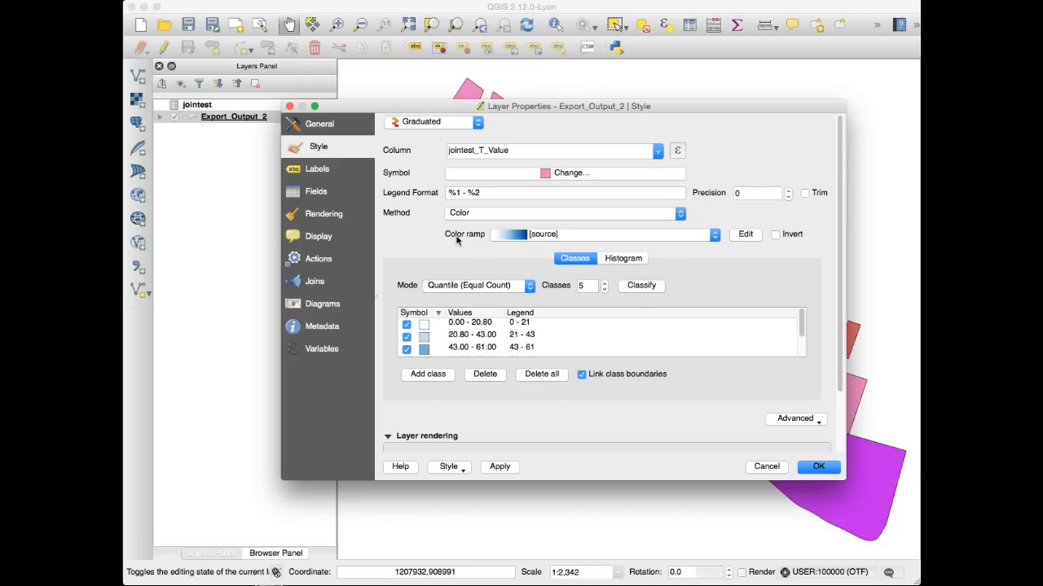
left_click(715, 235)
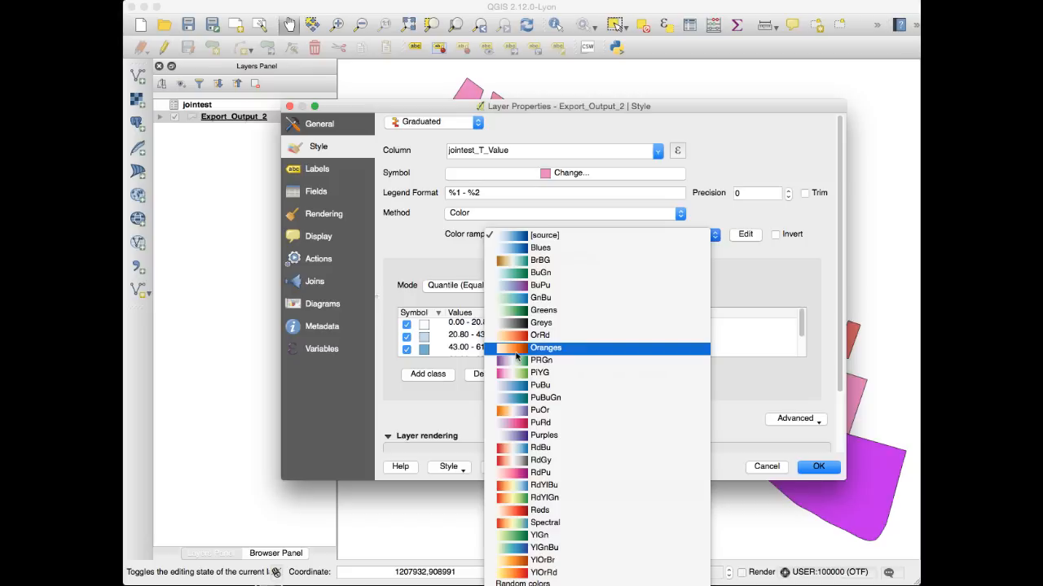
left_click(724, 212)
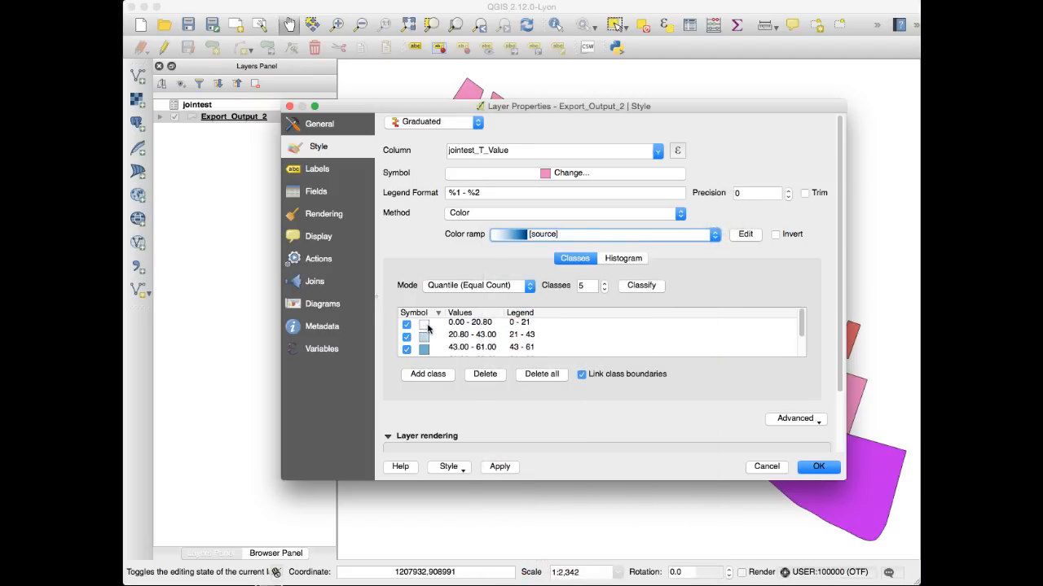
Review the quantile classes of jointest_T_Value, apply the graduated style to the Export_Output_2 layer and inspect the parcels on the map
scroll(428, 328, "down", 3)
scroll(438, 330, "up", 2)
scroll(456, 332, "down", 1)
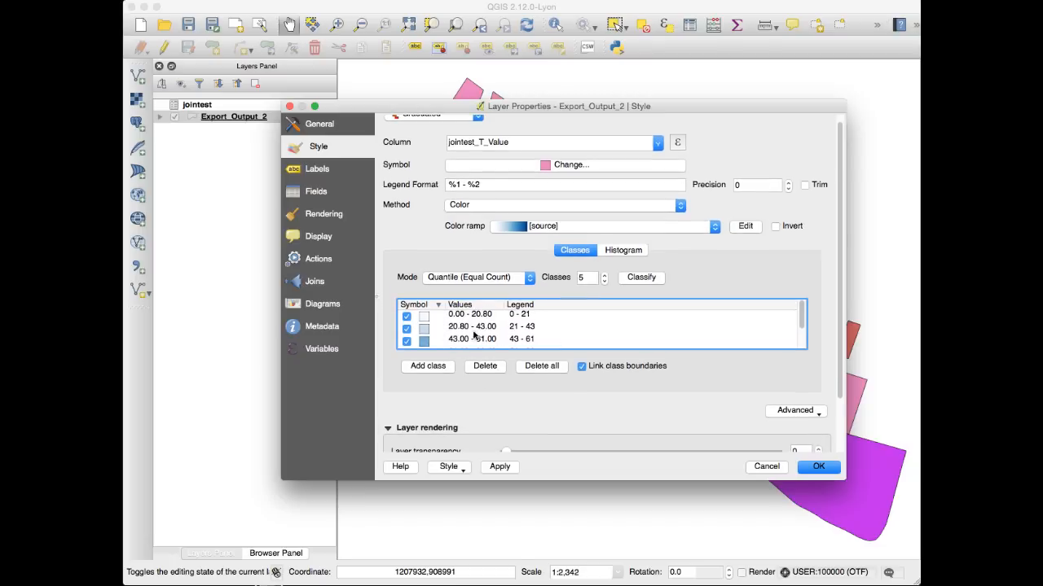
left_click_drag(801, 324, 801, 342)
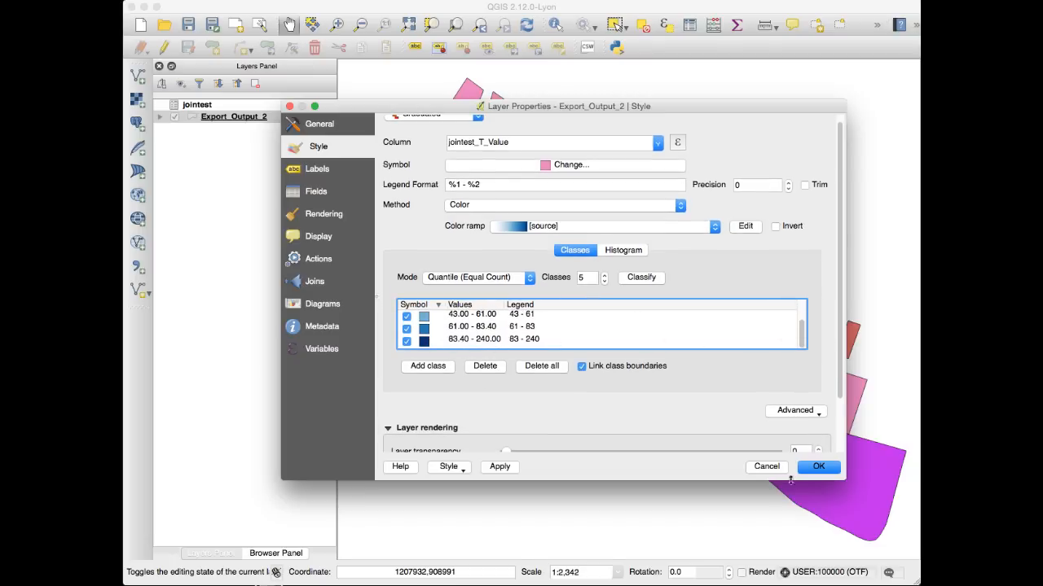
left_click(817, 467)
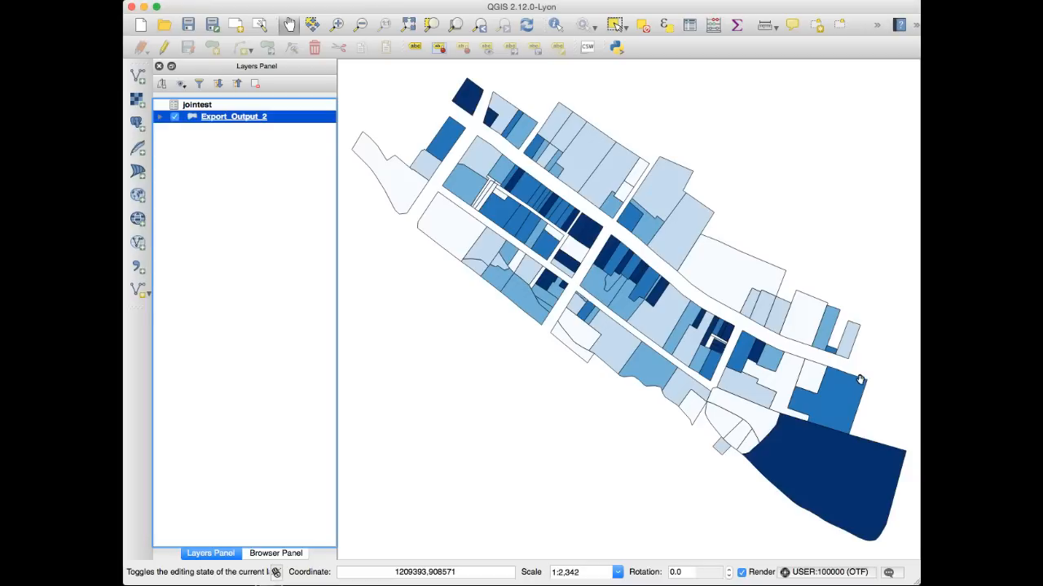
scroll(729, 284, "up", 1)
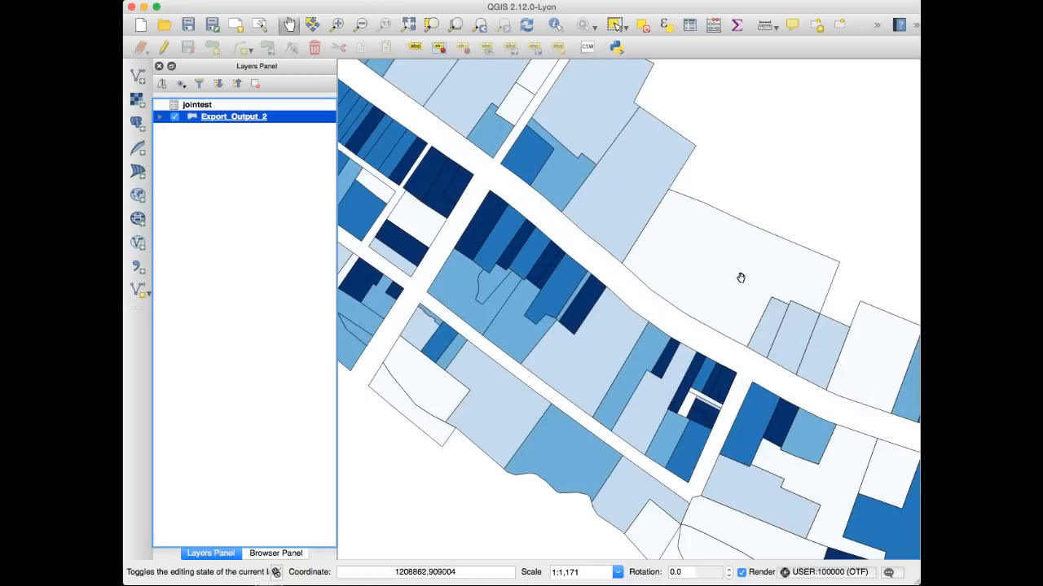
left_click(410, 25)
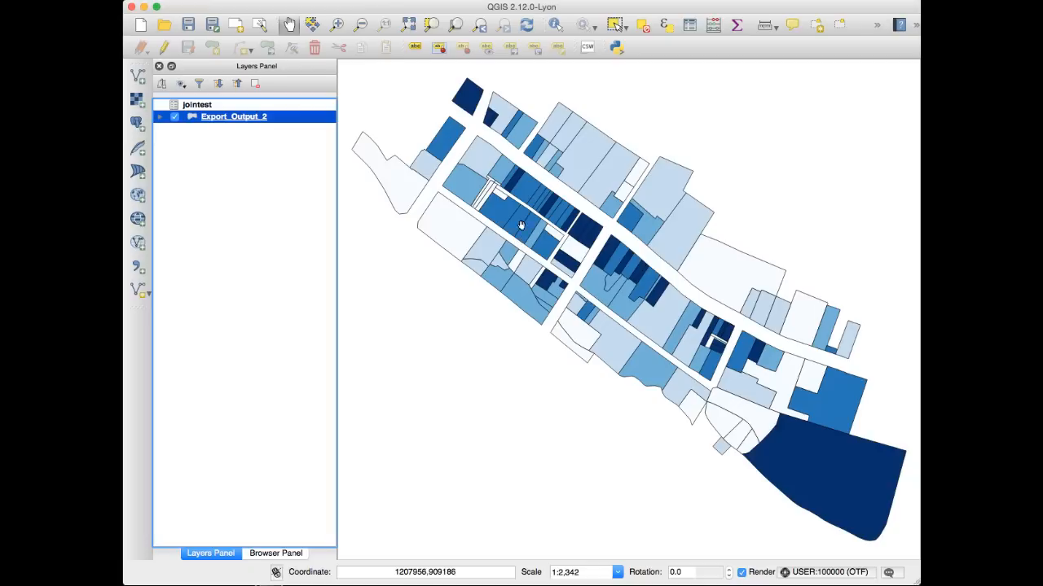
Switch the Export_Output_2 layer's graduated classification mode to Equal Interval, apply it and inspect the restyled parcels on the map
right_click(236, 116)
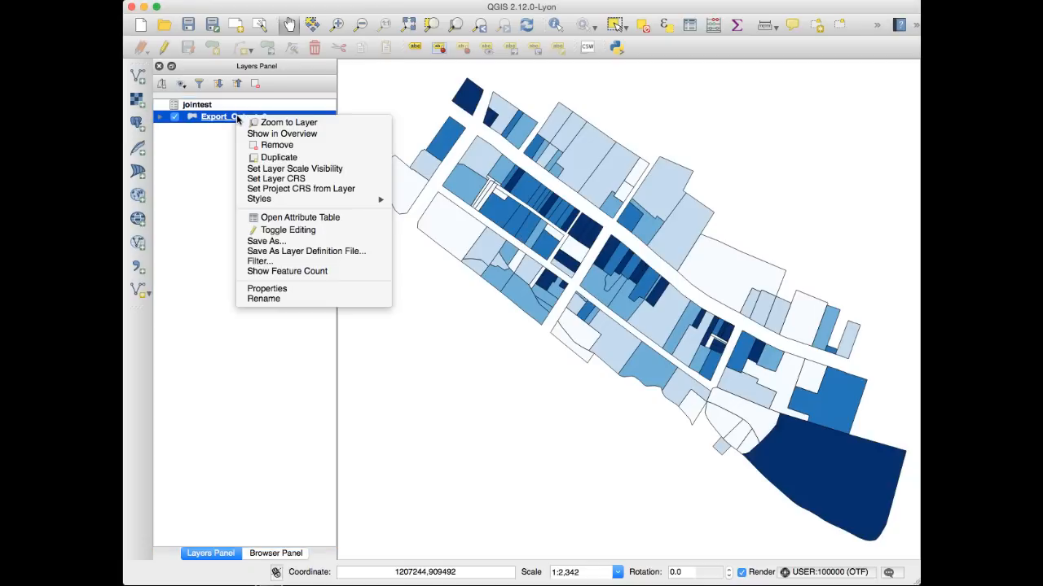
left_click(296, 289)
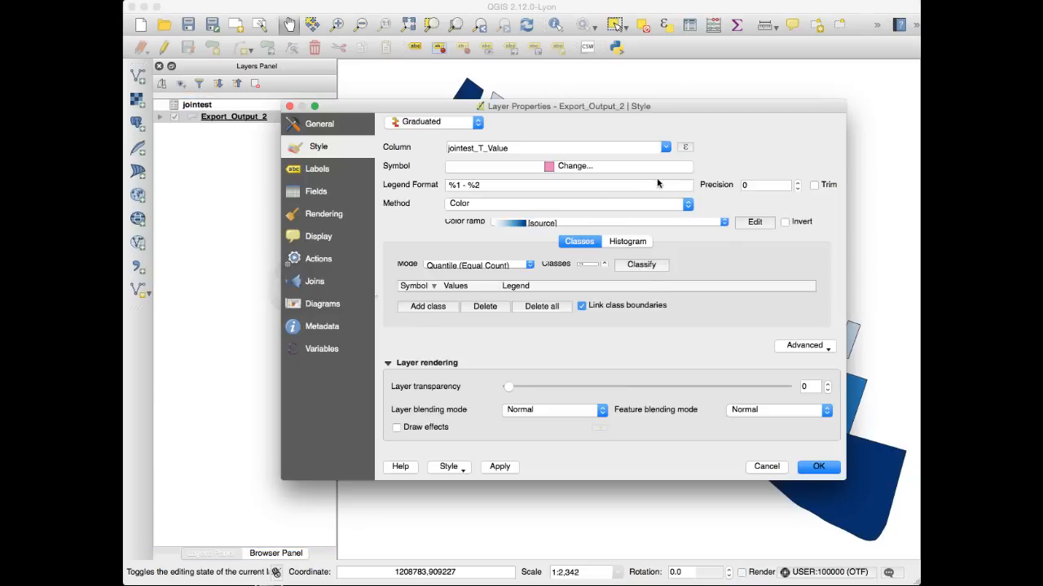
left_click(525, 286)
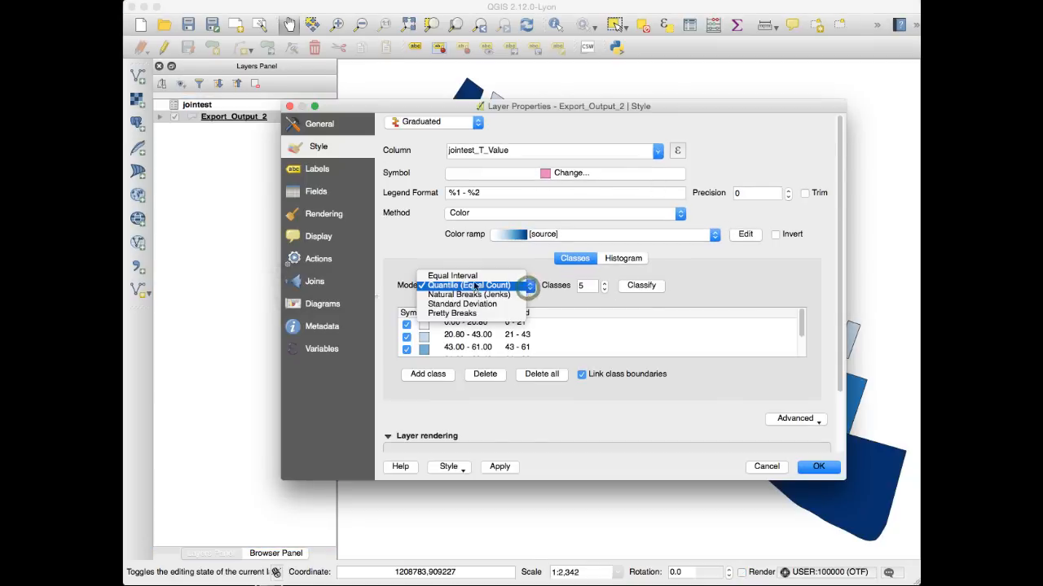
left_click(475, 277)
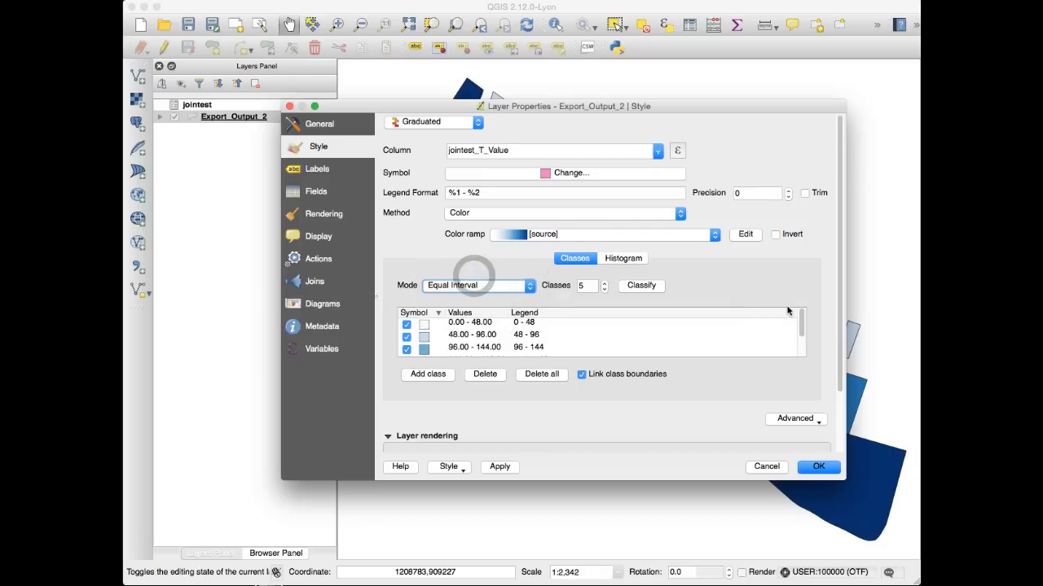
left_click(819, 466)
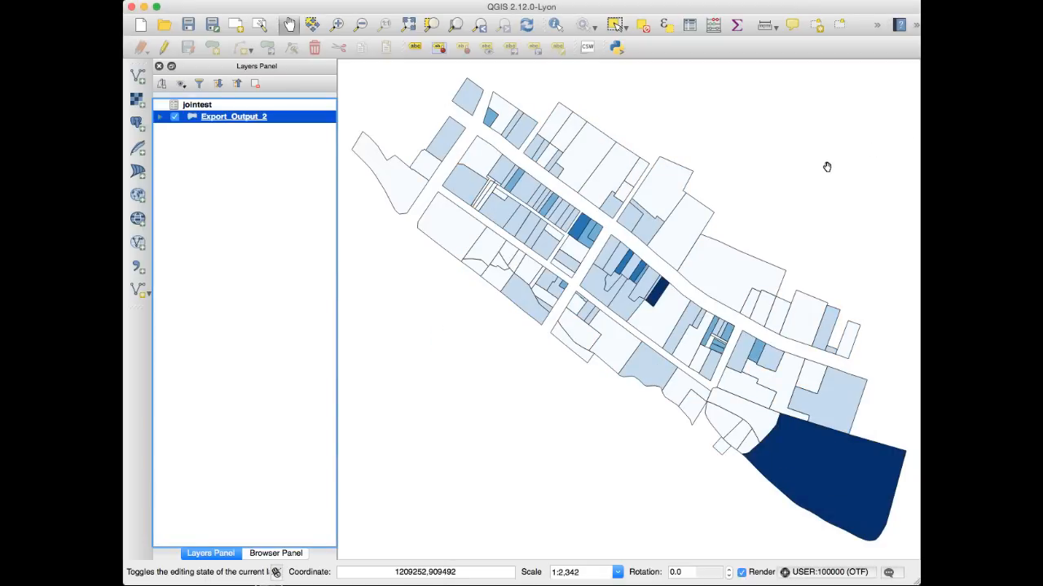
scroll(817, 174, "down", 1)
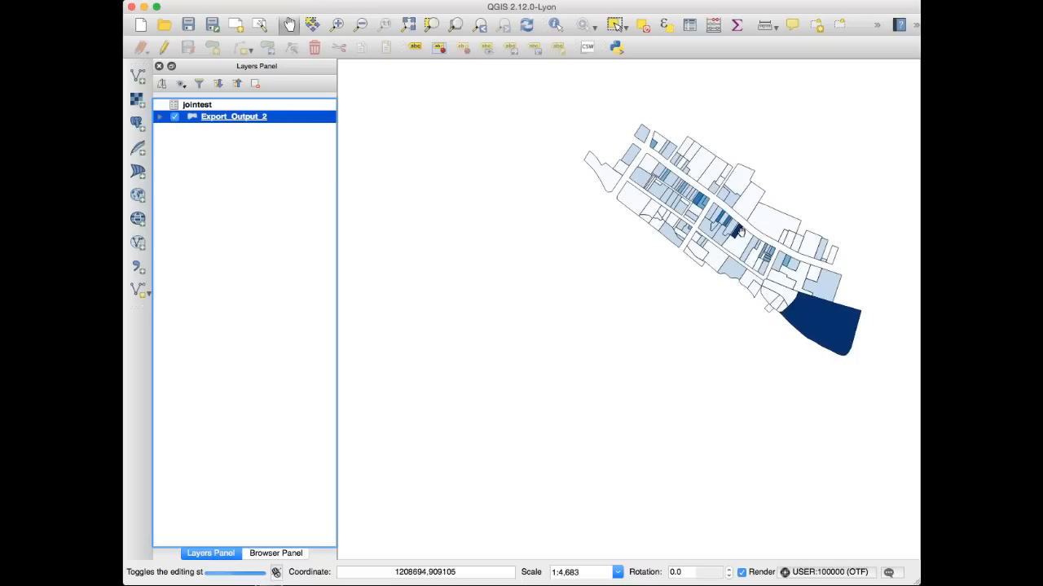
left_click(408, 24)
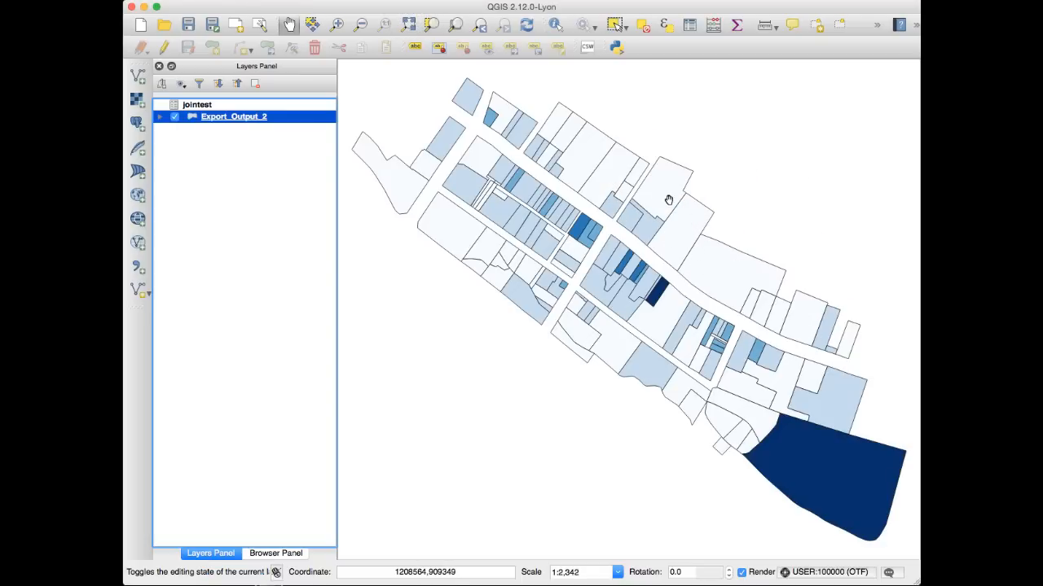
scroll(666, 197, "up", 1)
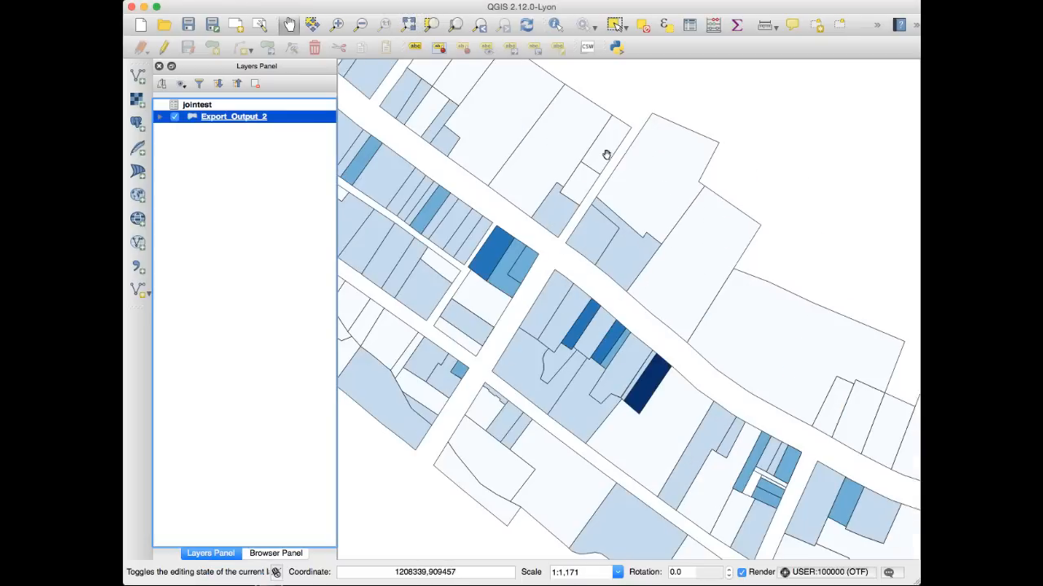
left_click(408, 24)
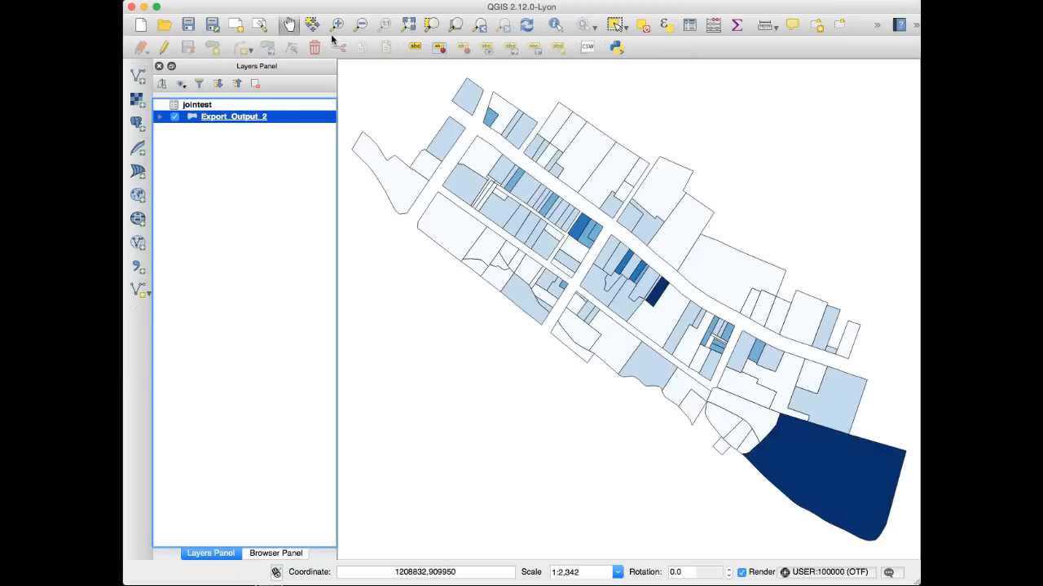
Identify the small darkest-blue parcel near the map's center, look through its attributes and clear the identification
left_click(554, 23)
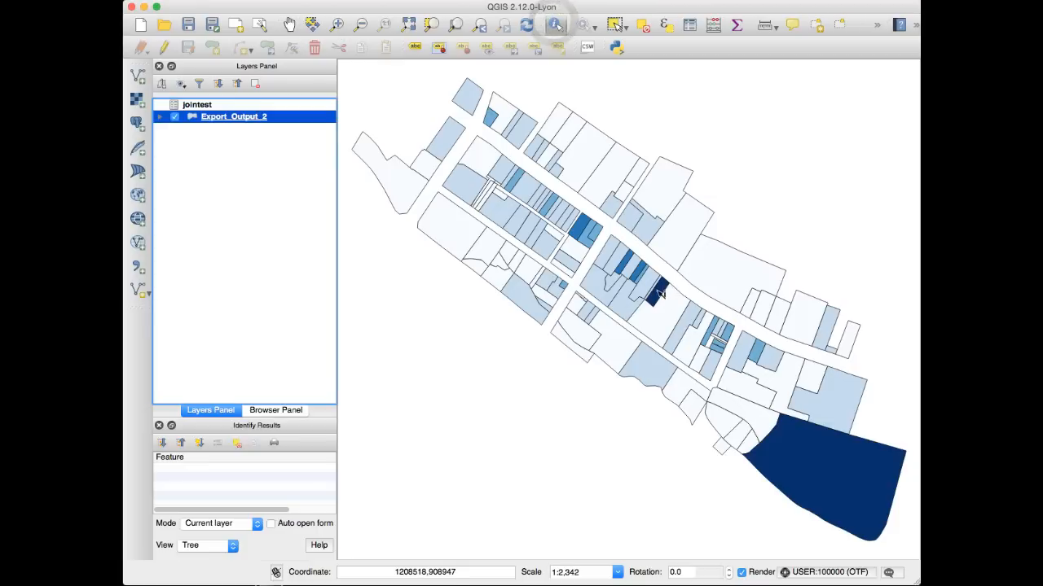
left_click(658, 293)
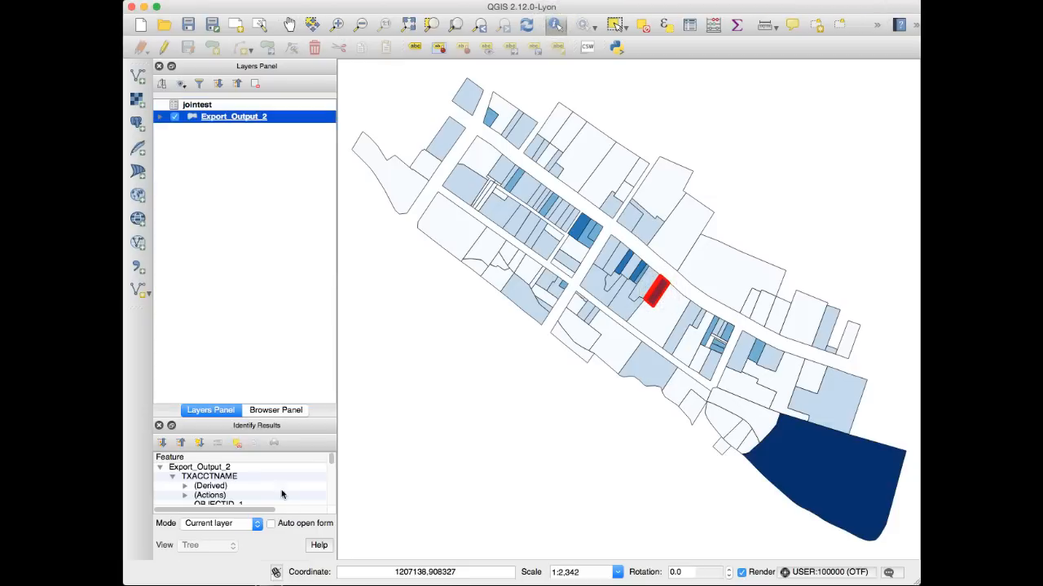
left_click_drag(264, 510, 337, 514)
left_click_drag(331, 458, 331, 464)
left_click_drag(303, 509, 255, 511)
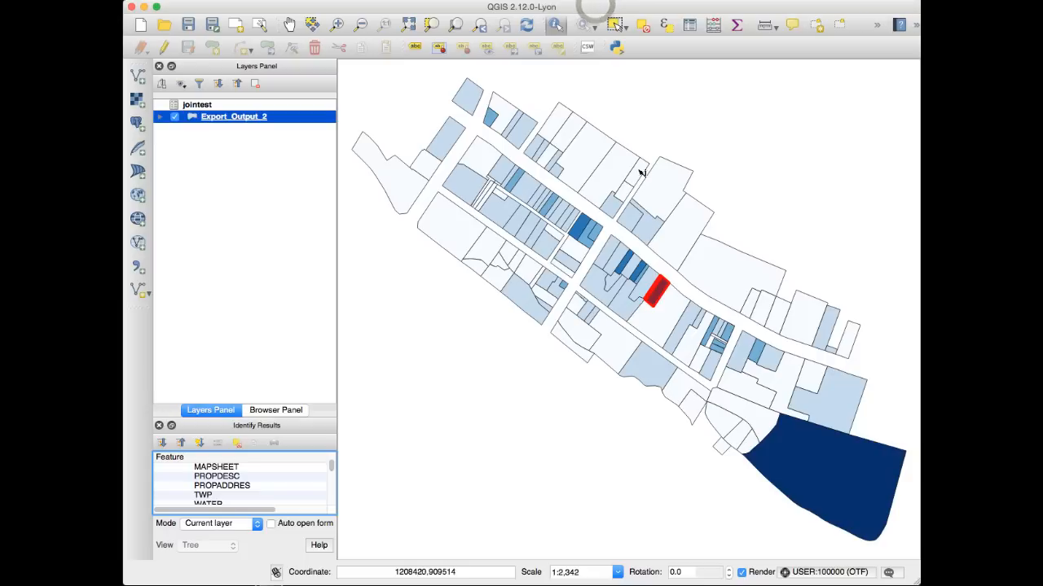
left_click(667, 109)
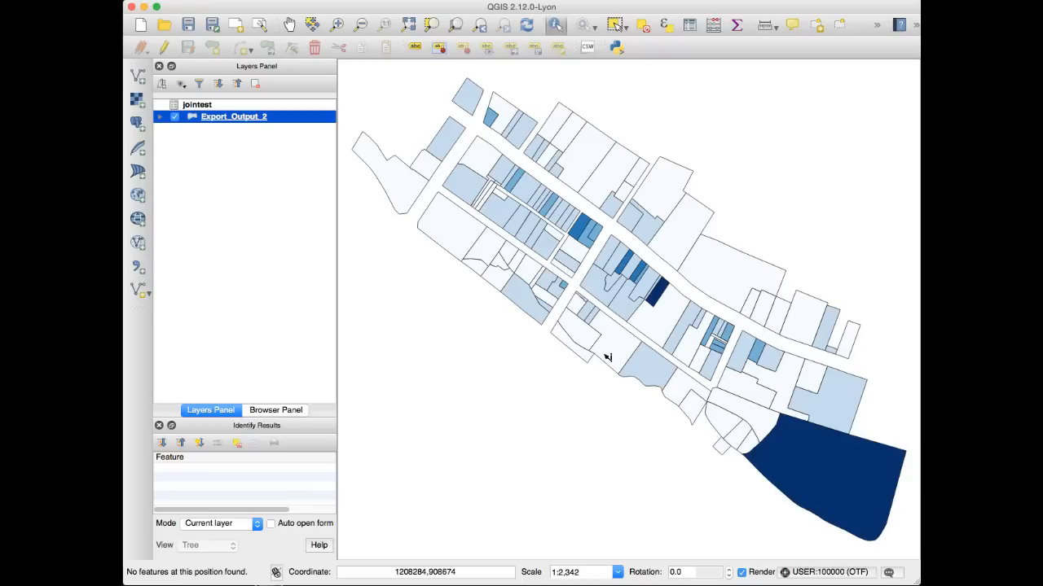
scroll(777, 232, "down", 19)
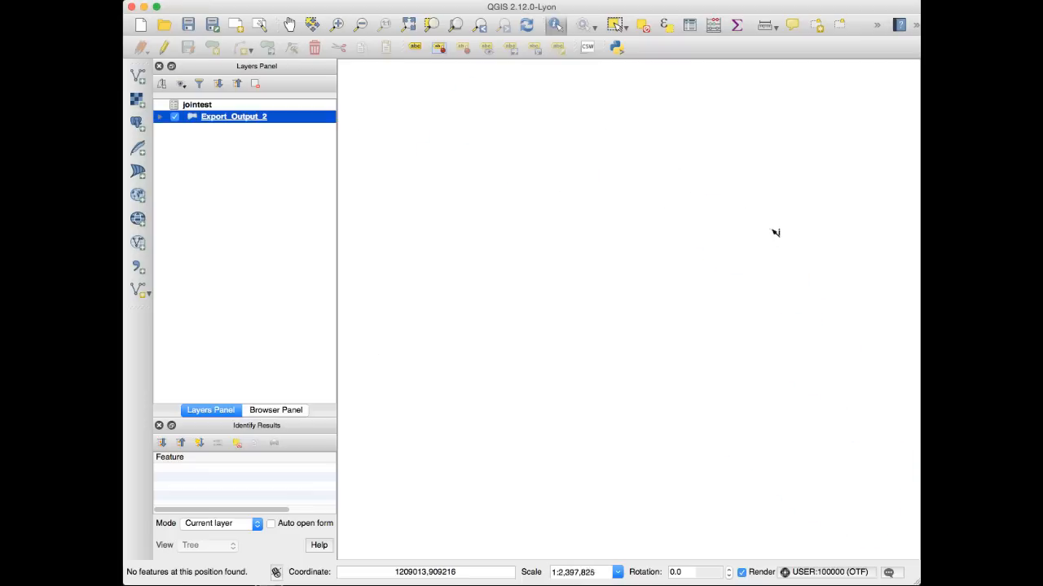
left_click(408, 24)
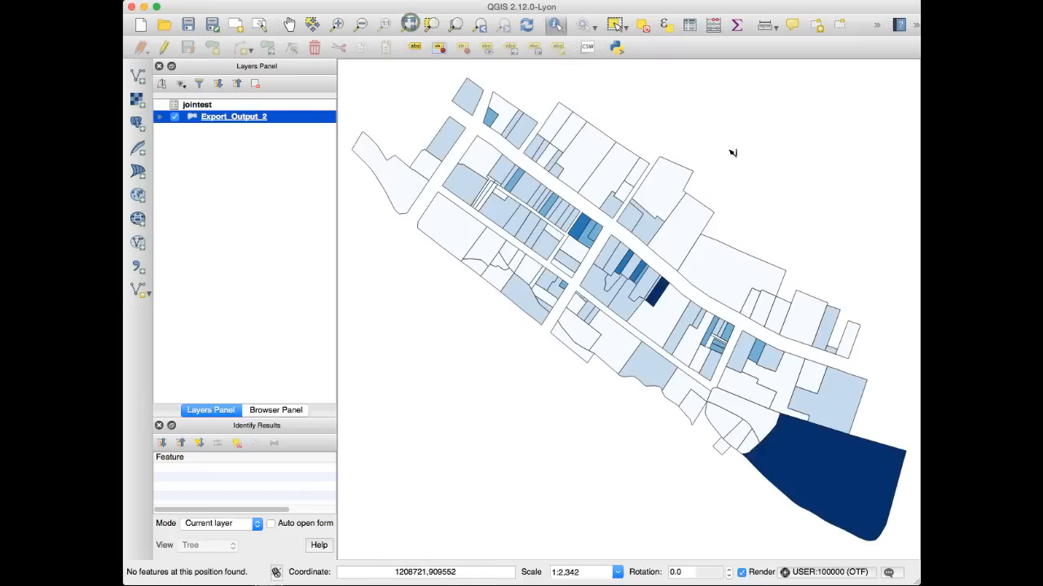